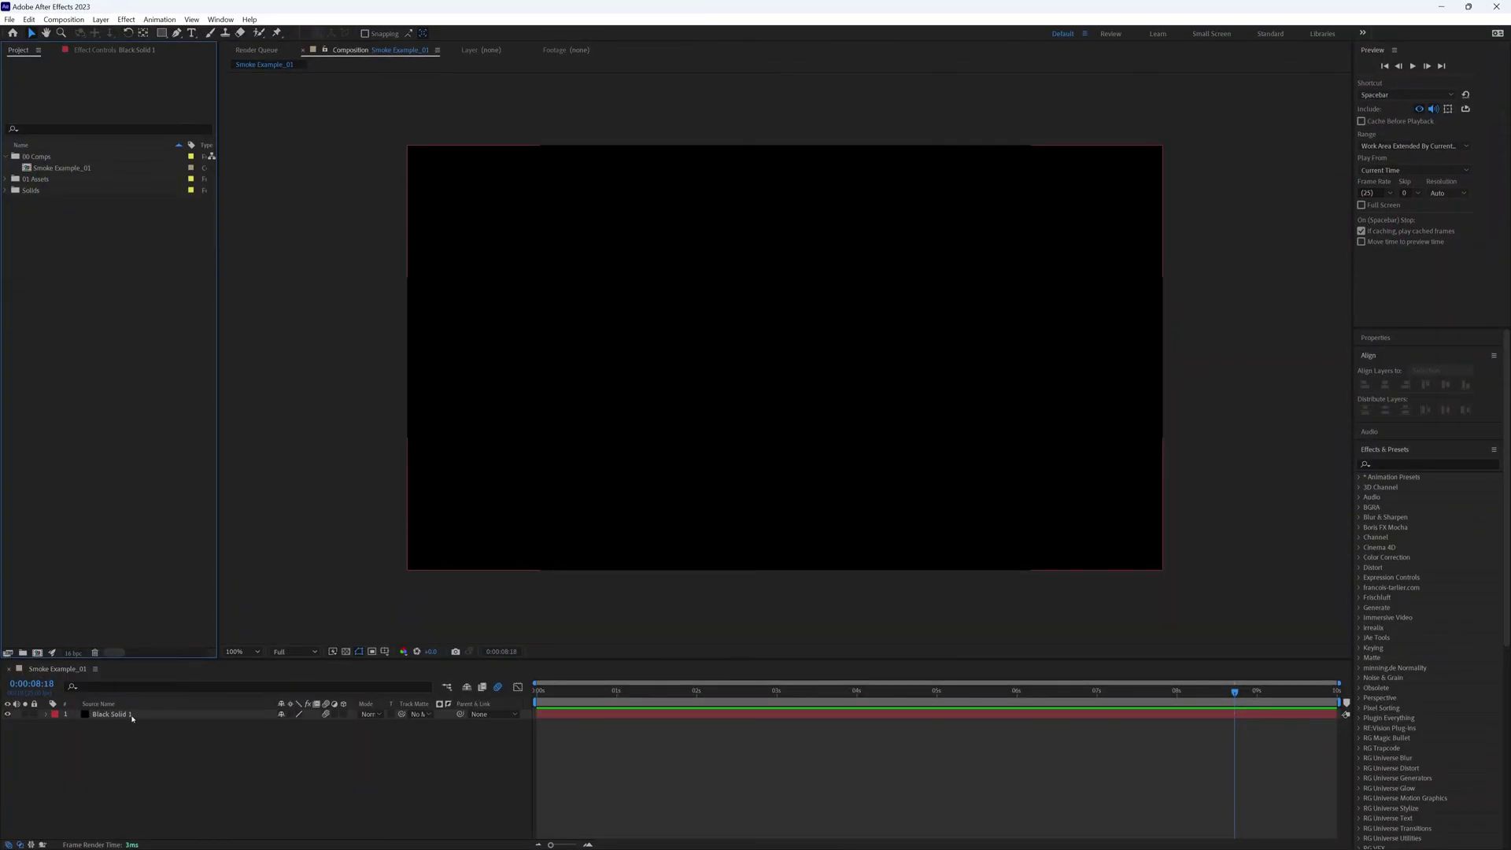
Select Black Solid 1 and search Effects & Presets for CC Particle World.
{"action": "left_click", "coordinate": [142, 715]}
{"action": "left_click", "coordinate": [1397, 462]}
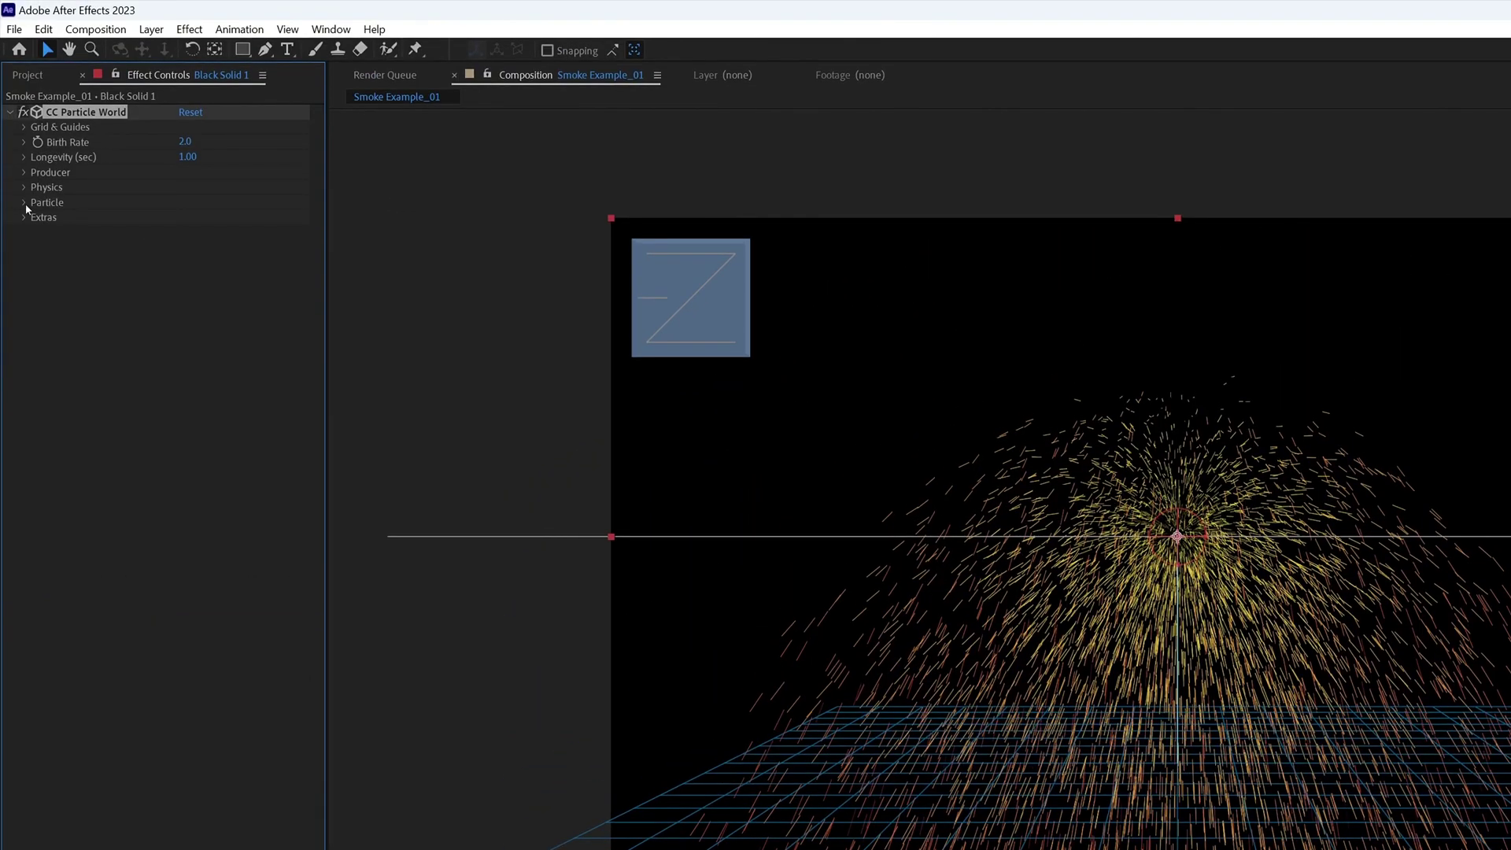
Make the particles Faded Spheres with white Birth and Death colours.
{"action": "left_click", "coordinate": [25, 204]}
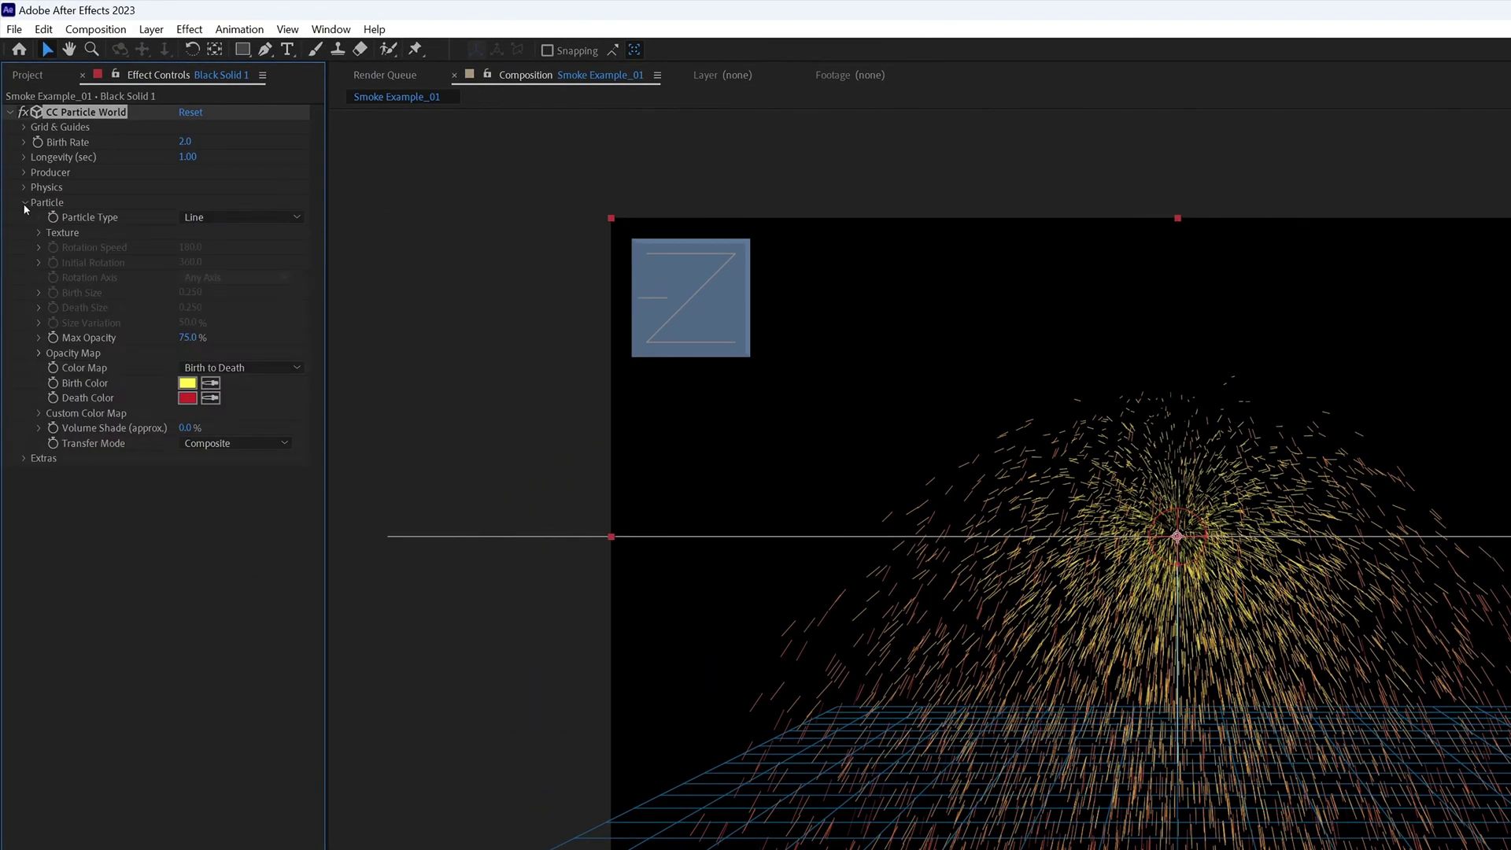
{"action": "left_click", "coordinate": [234, 221]}
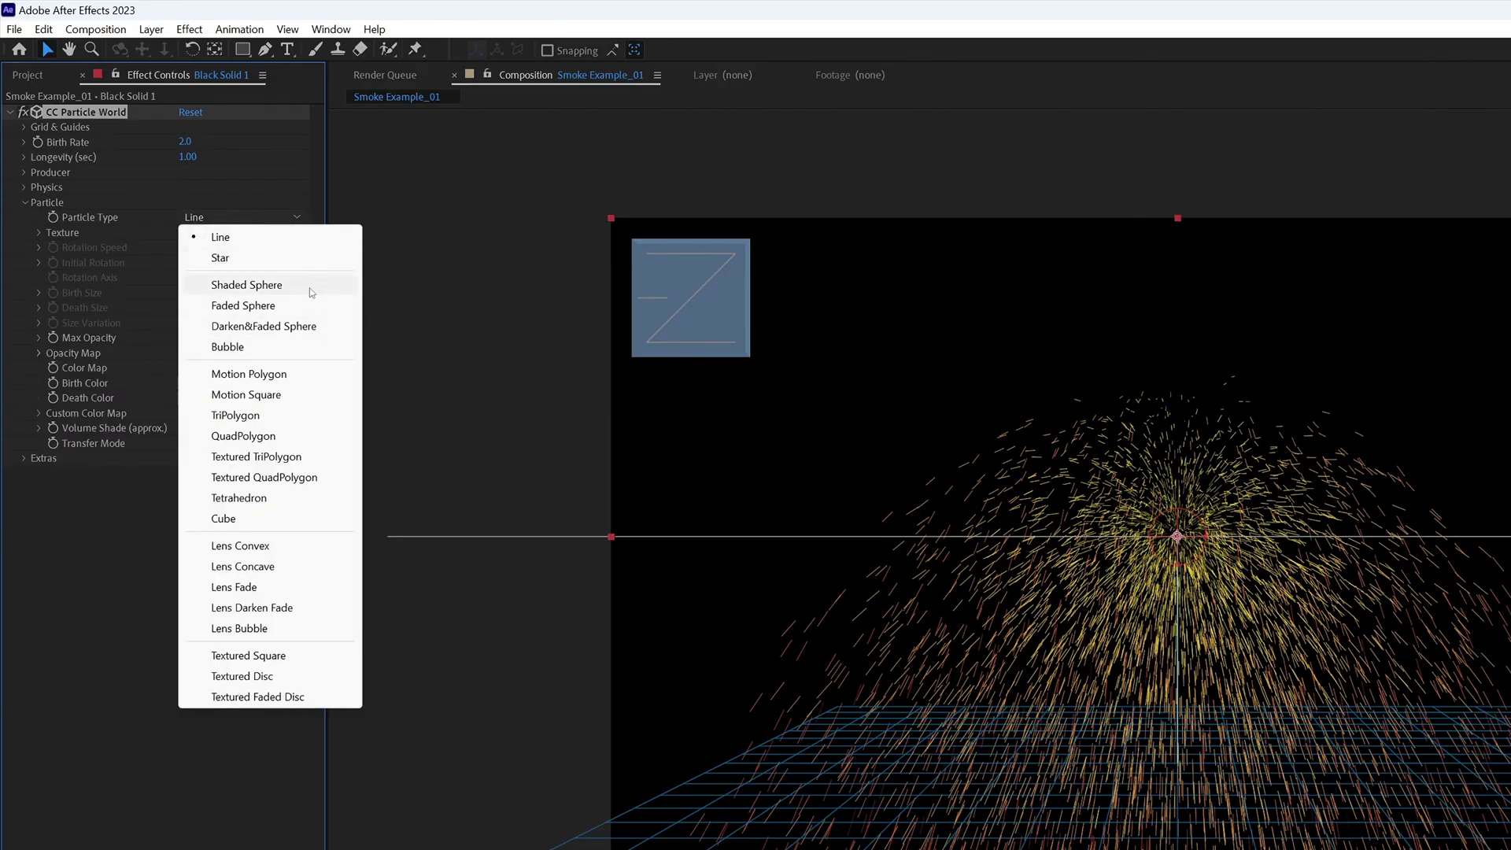
{"action": "left_click", "coordinate": [282, 305]}
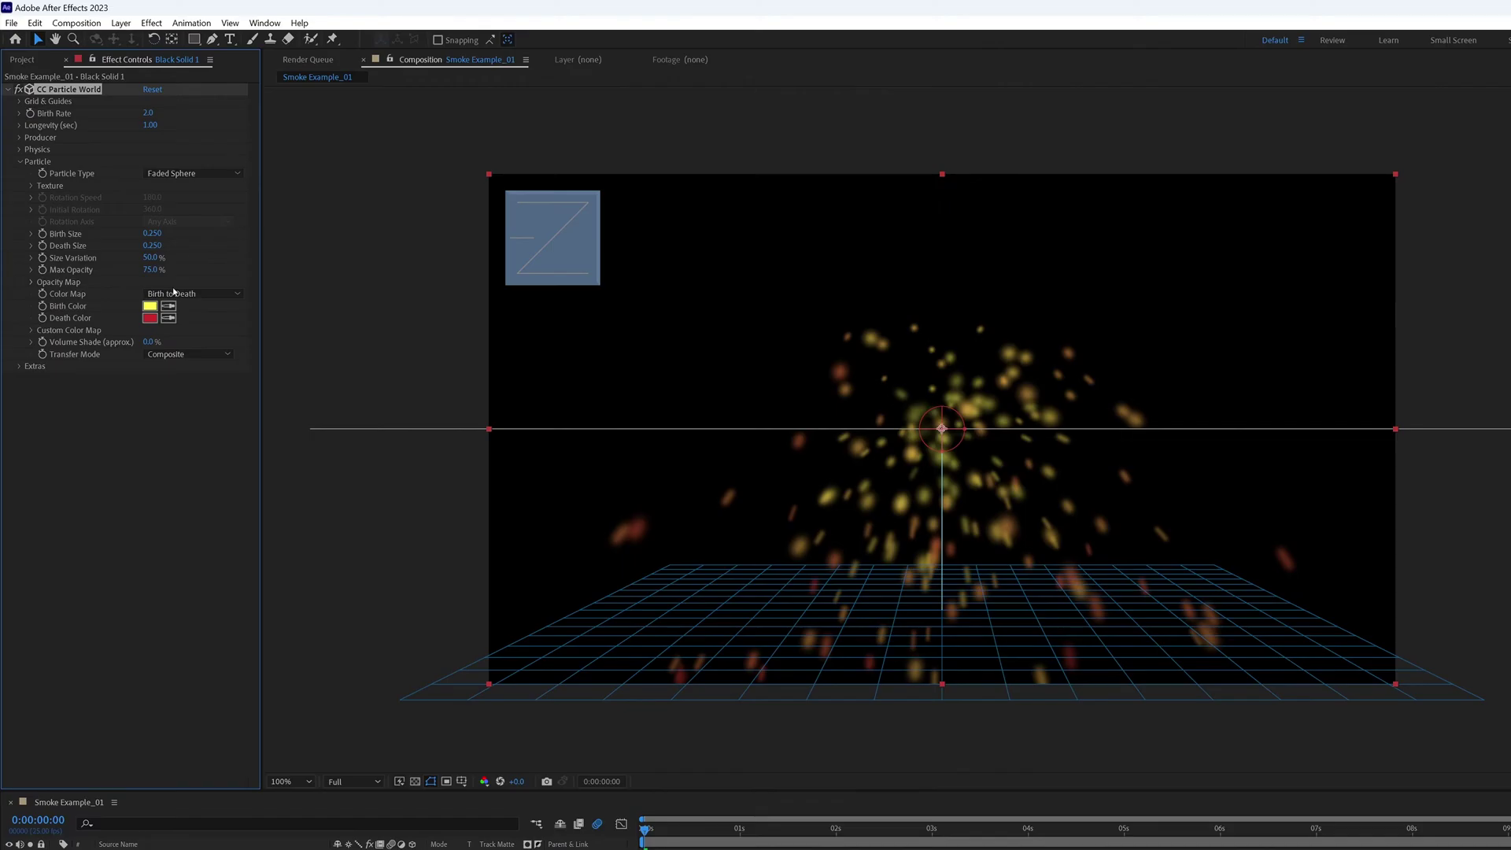
{"action": "left_click", "coordinate": [149, 306]}
{"action": "left_click", "coordinate": [1139, 654]}
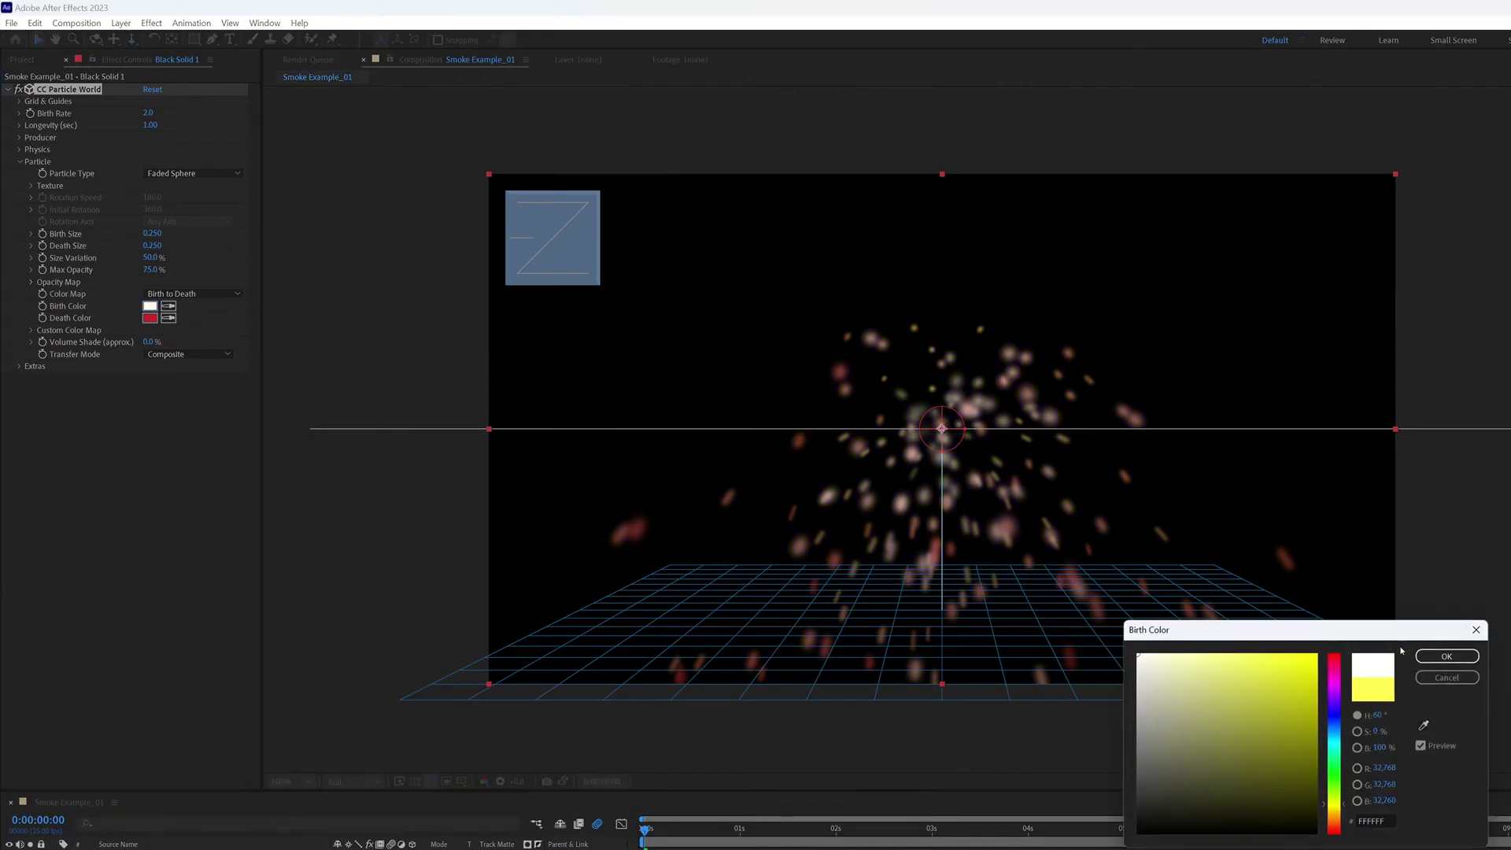
{"action": "left_click", "coordinate": [1446, 656]}
{"action": "left_click", "coordinate": [150, 318]}
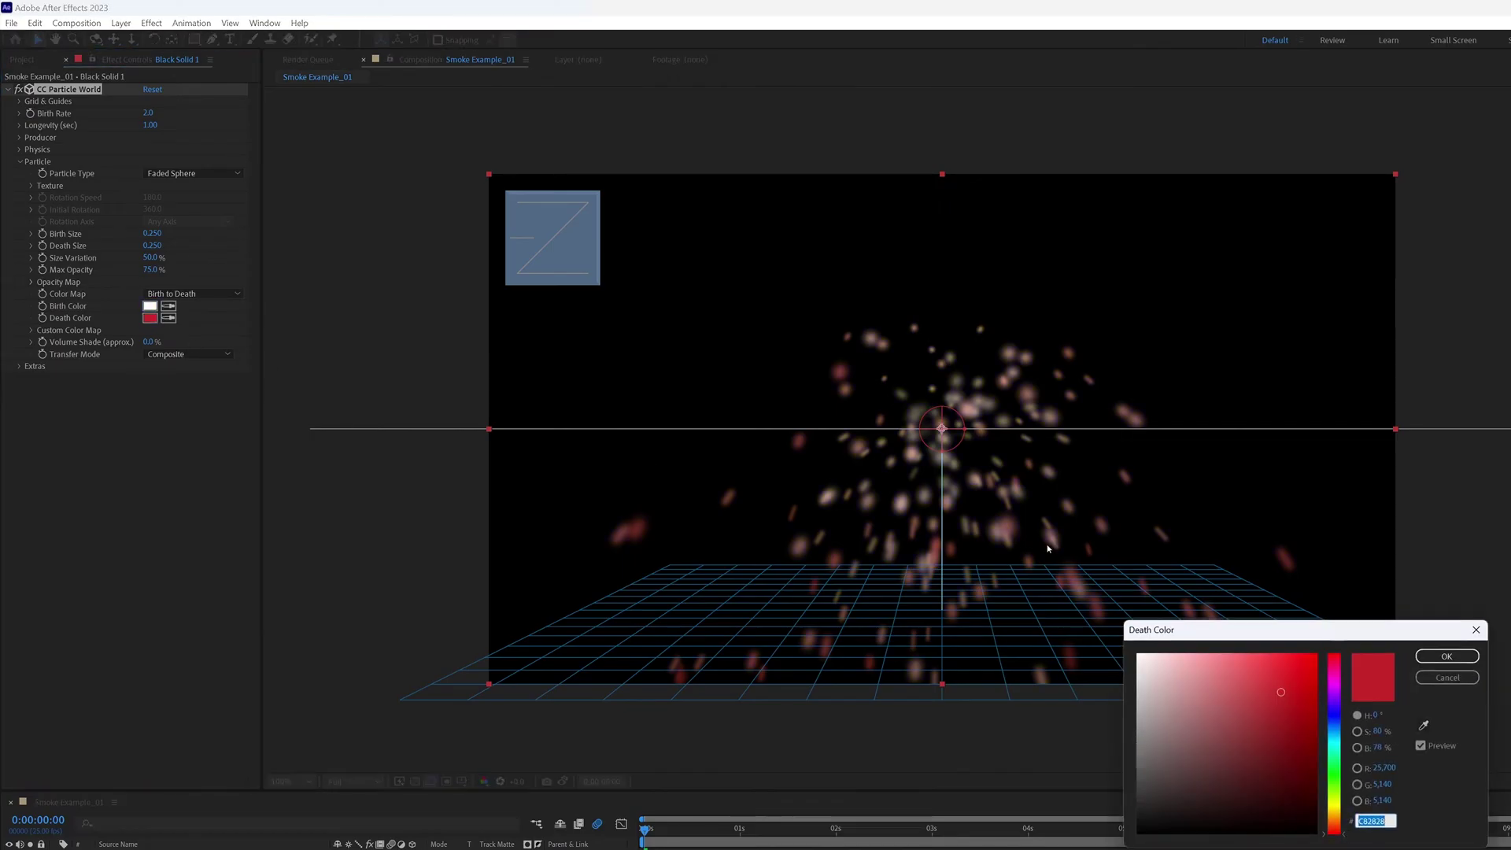
{"action": "left_click", "coordinate": [1139, 655]}
{"action": "left_click", "coordinate": [1446, 656]}
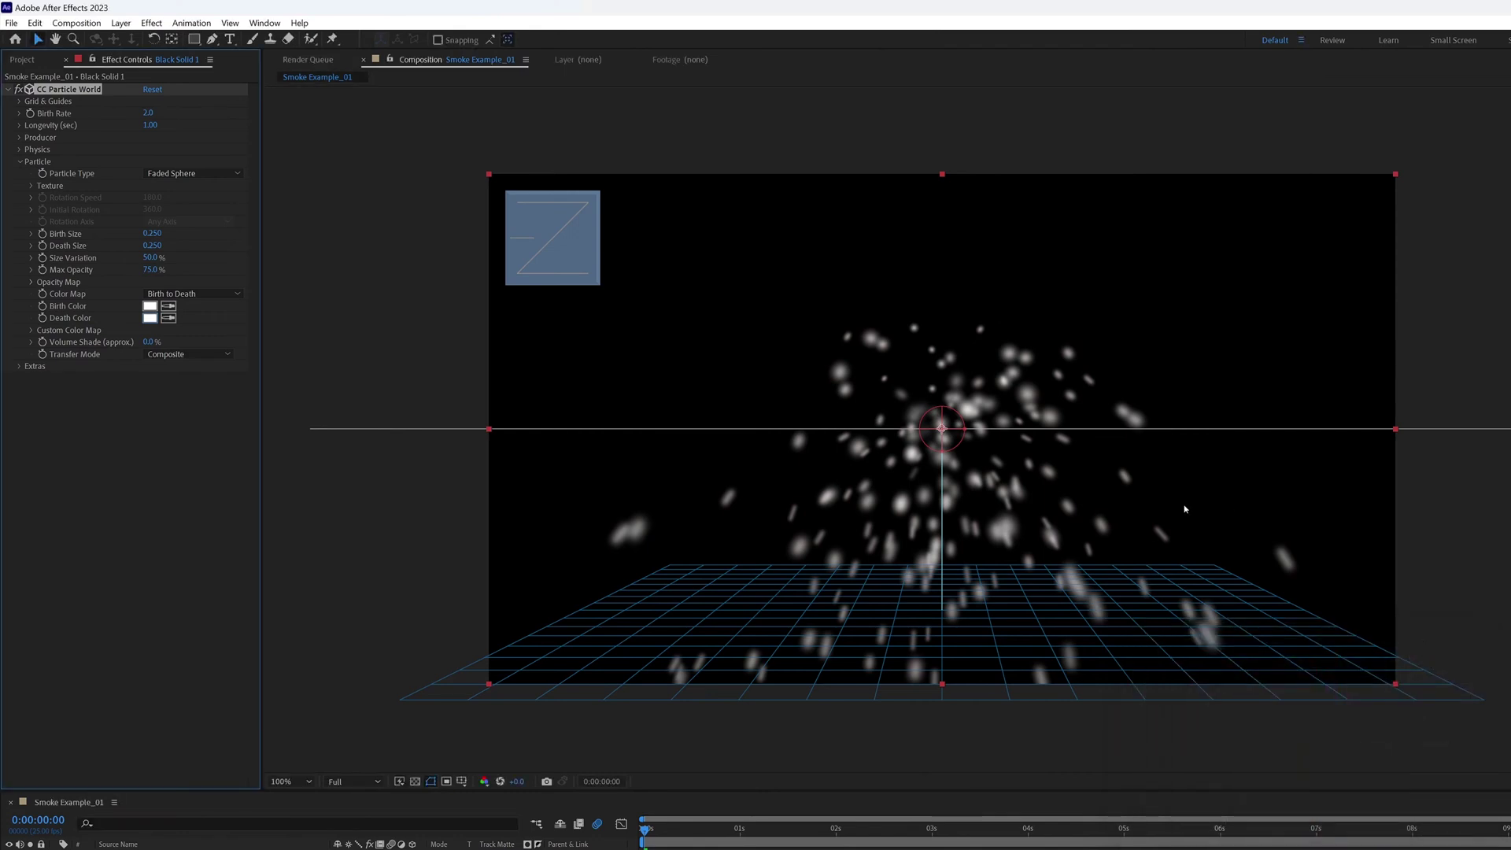
Set the producer's Position Y to 0.16.
{"action": "left_click", "coordinate": [20, 138]}
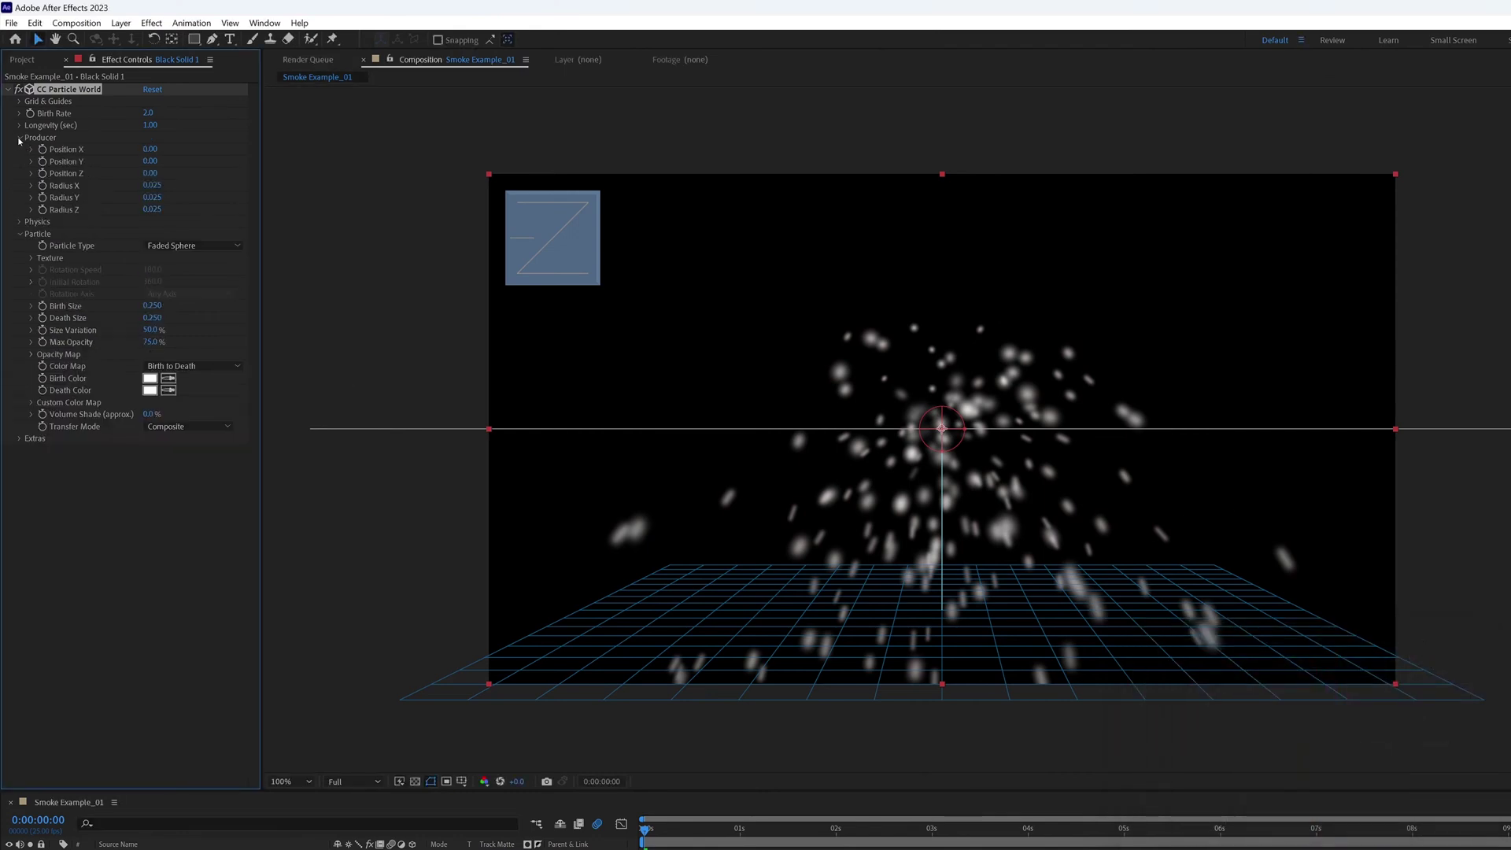
{"action": "left_click", "coordinate": [150, 161]}
{"action": "type", "text": "0.15"}
{"action": "key", "text": "Return"}
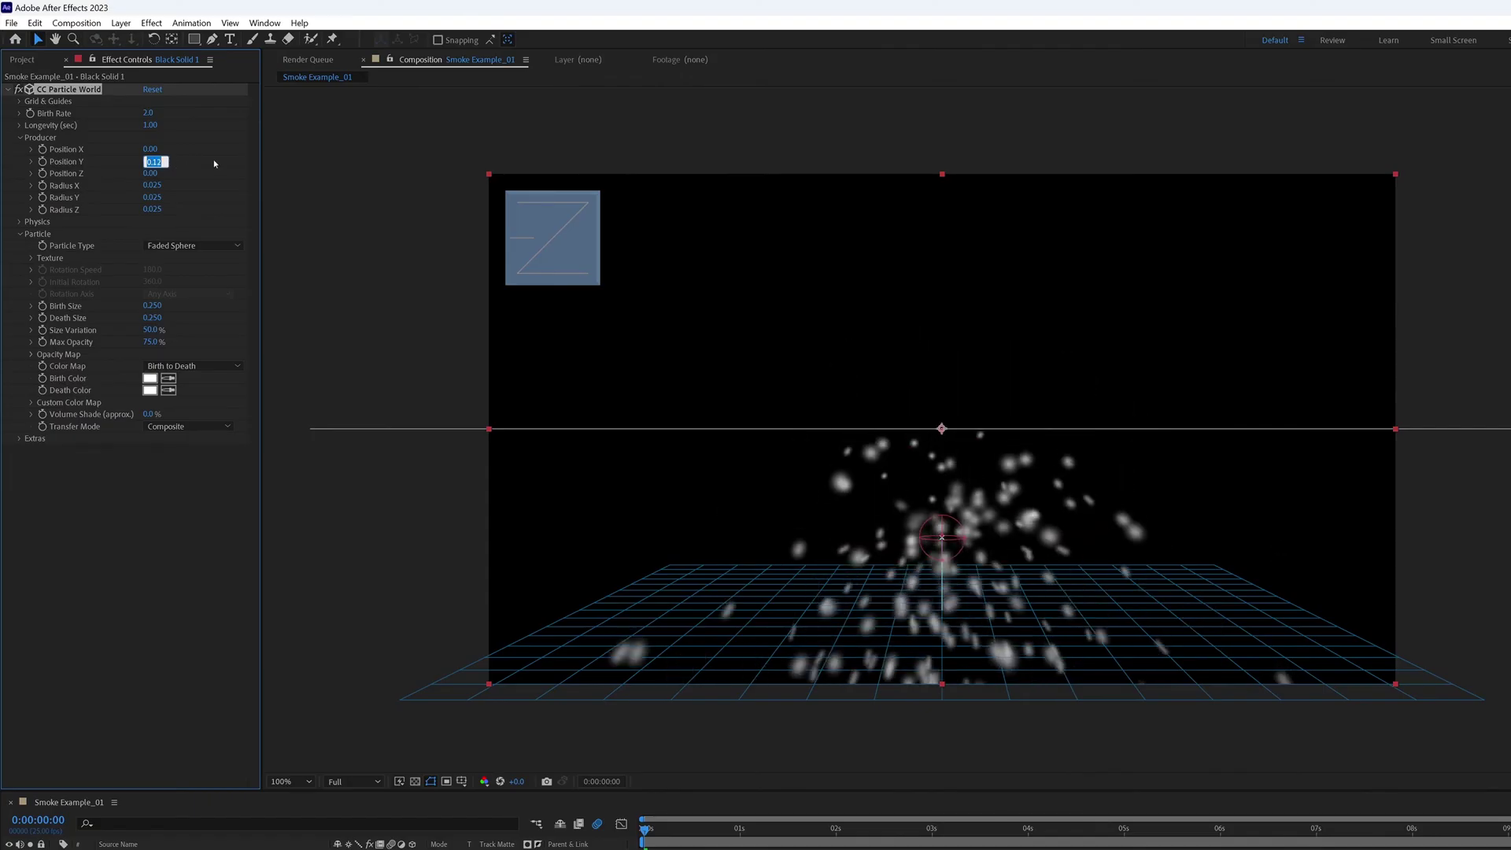
{"action": "key", "text": "Up"}
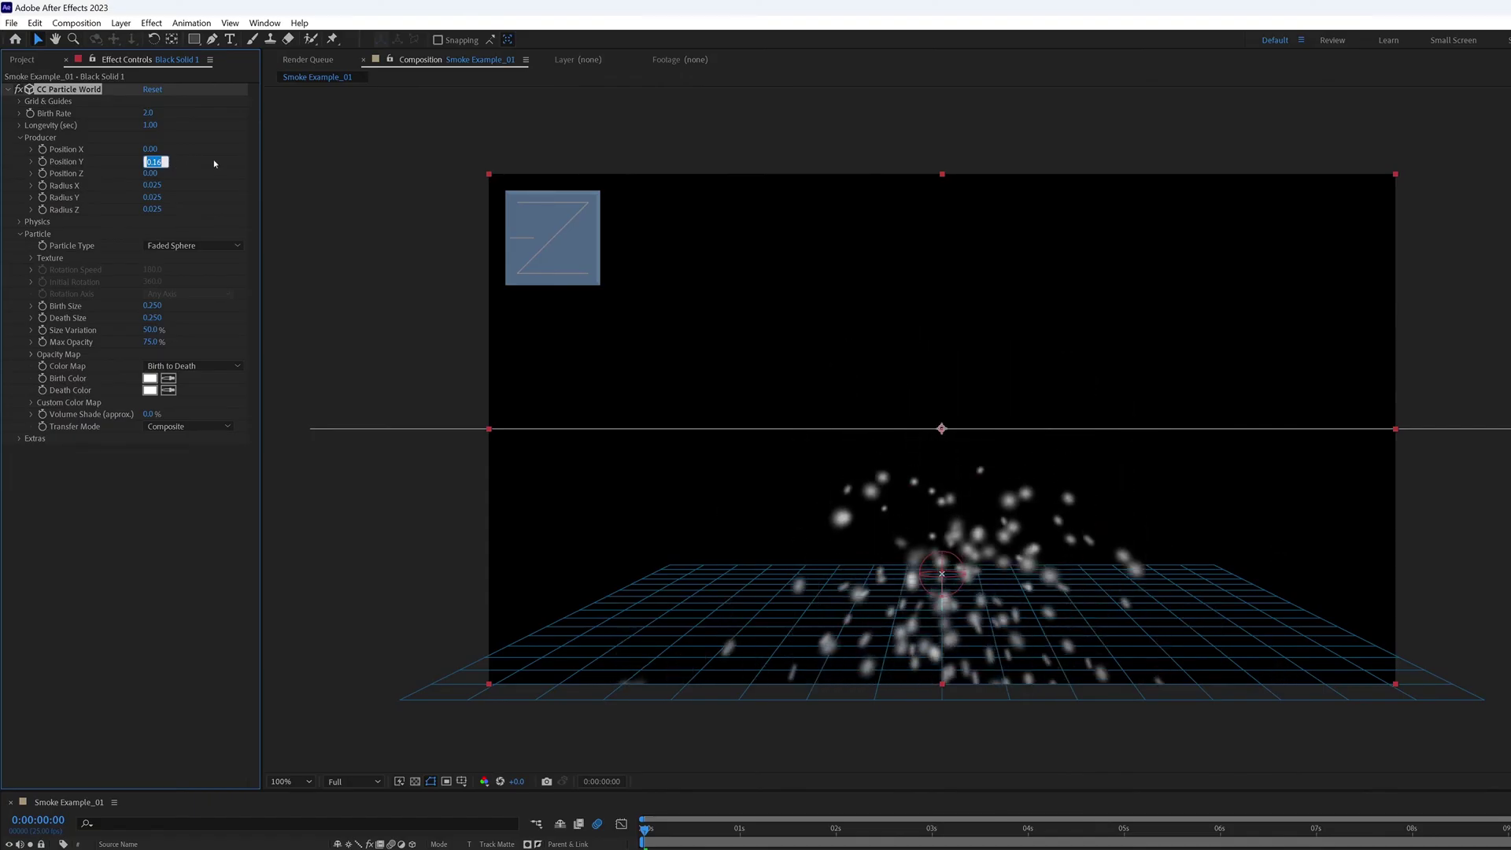
Set Velocity to 0 and Gravity to -0.05, then preview the rising particles.
{"action": "left_click", "coordinate": [19, 221]}
{"action": "left_click", "coordinate": [150, 245]}
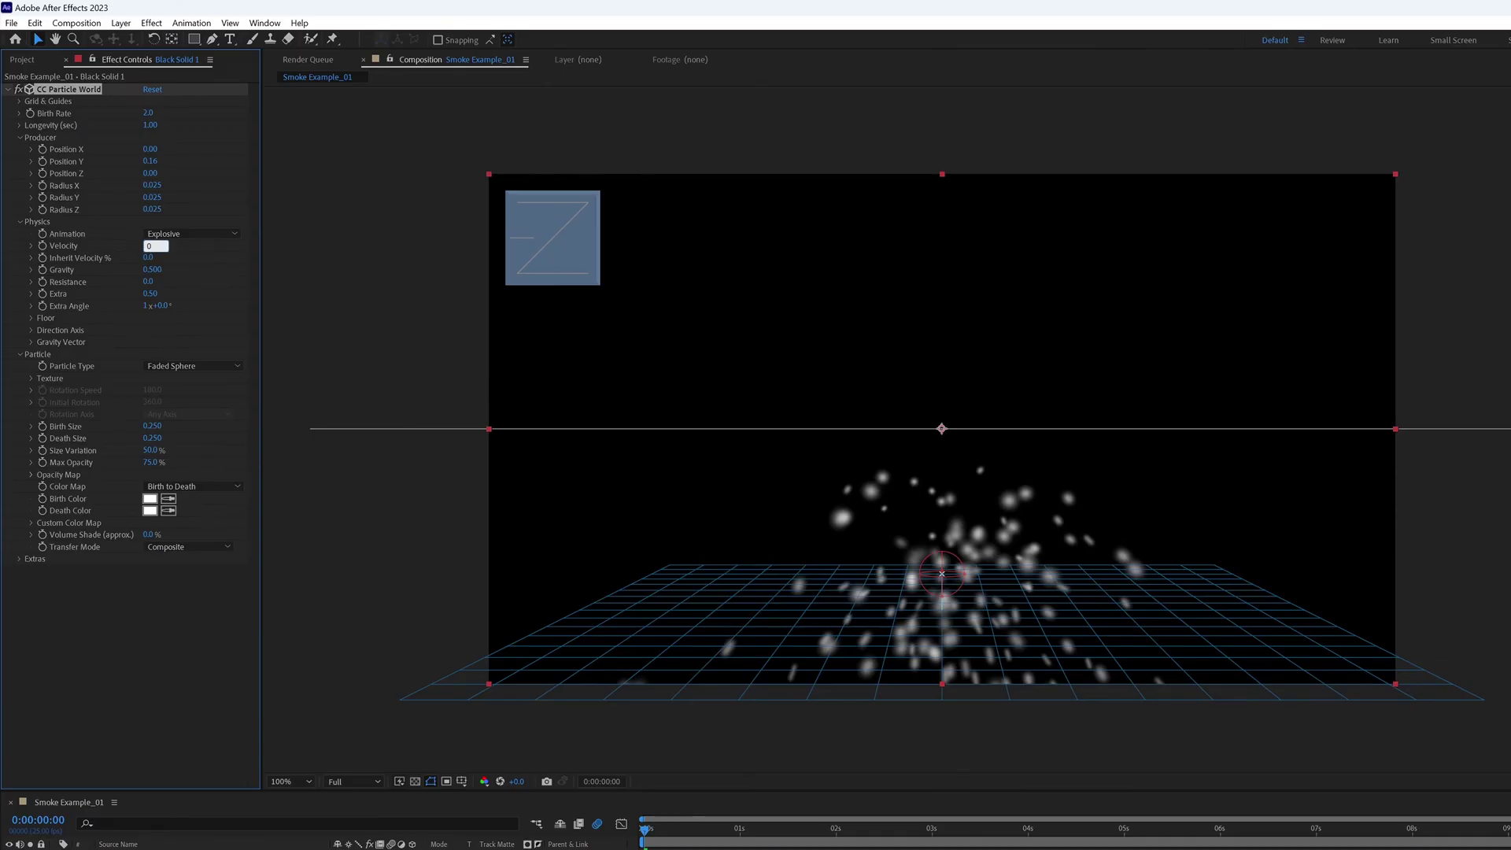
{"action": "left_click", "coordinate": [151, 269]}
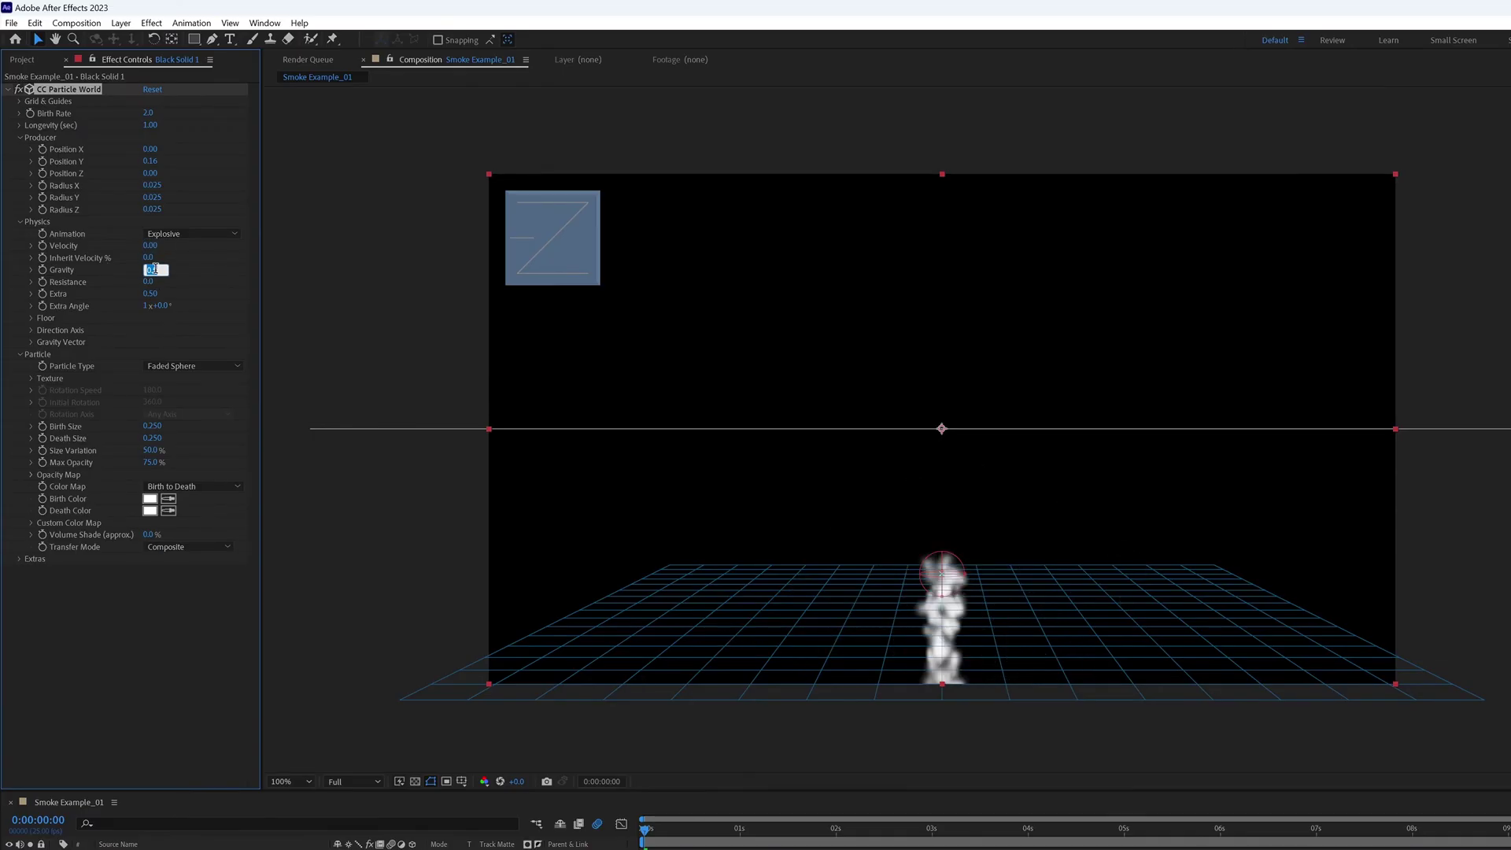
{"action": "type", "text": "-0.05"}
{"action": "key", "text": "Return"}
{"action": "key", "text": "space"}
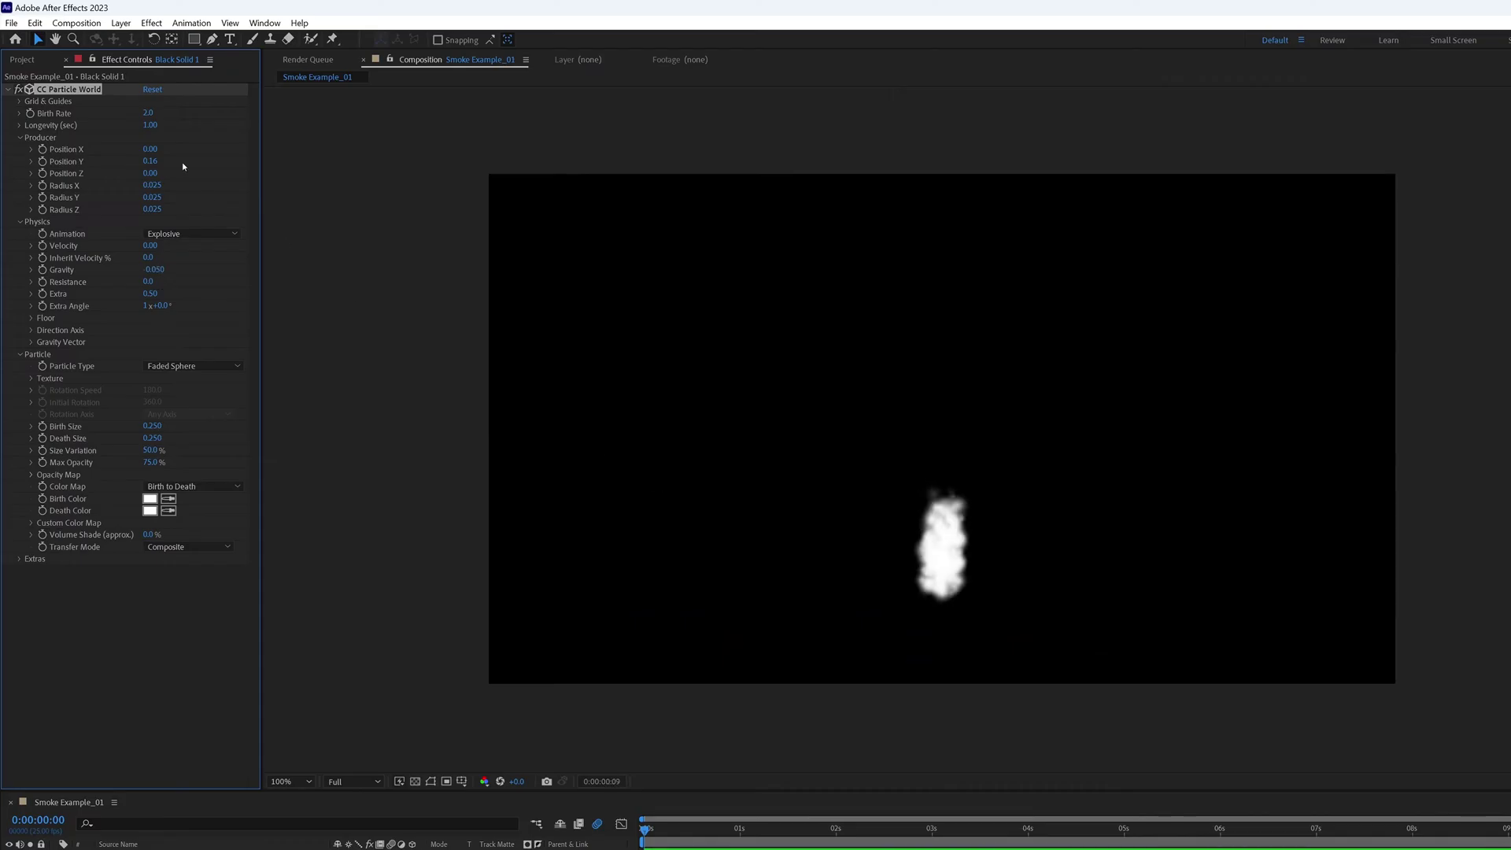
{"action": "key", "text": "space"}
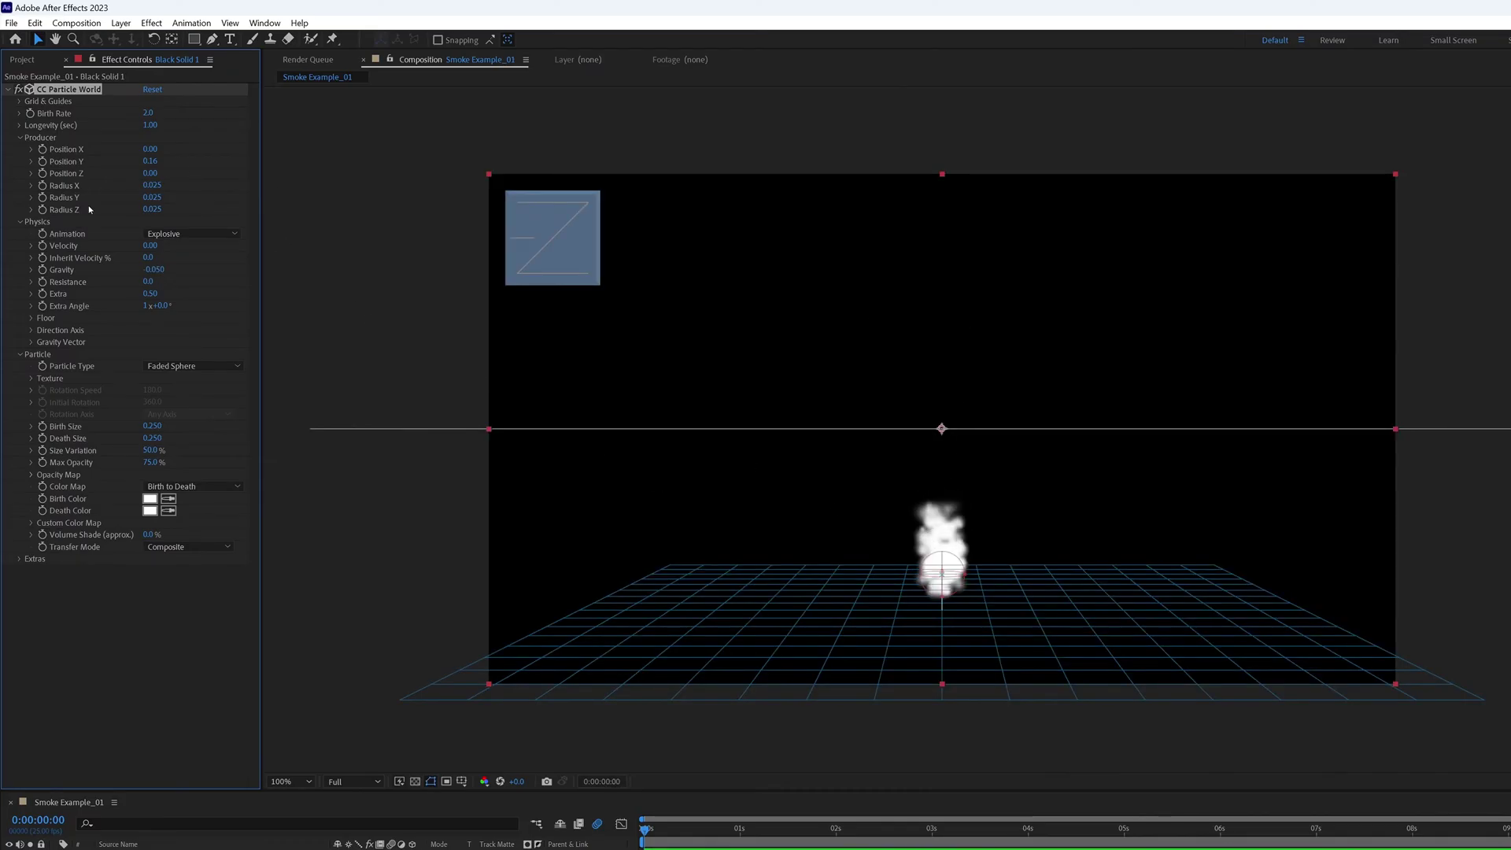
Give particles a 2-second Longevity and widen the producer Radius X to 0.075.
{"action": "left_click", "coordinate": [151, 126]}
{"action": "type", "text": "2"}
{"action": "key", "text": "Return"}
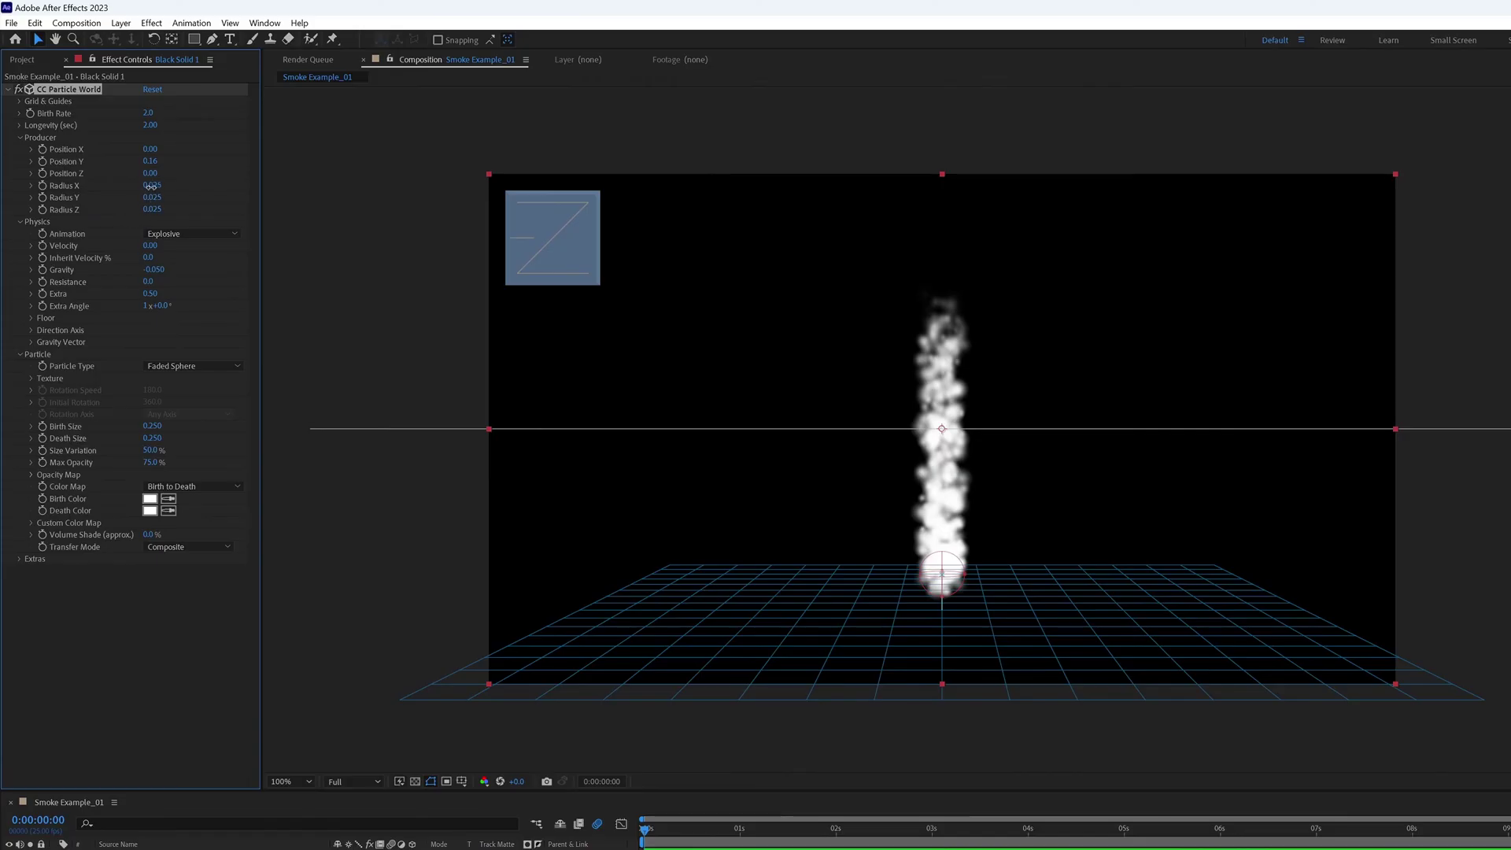
{"action": "mouse_move", "coordinate": [153, 185]}
{"action": "left_mouse_down"}
{"action": "mouse_move", "coordinate": [189, 185]}
{"action": "mouse_move", "coordinate": [152, 186]}
{"action": "mouse_move", "coordinate": [168, 191]}
{"action": "left_mouse_up"}
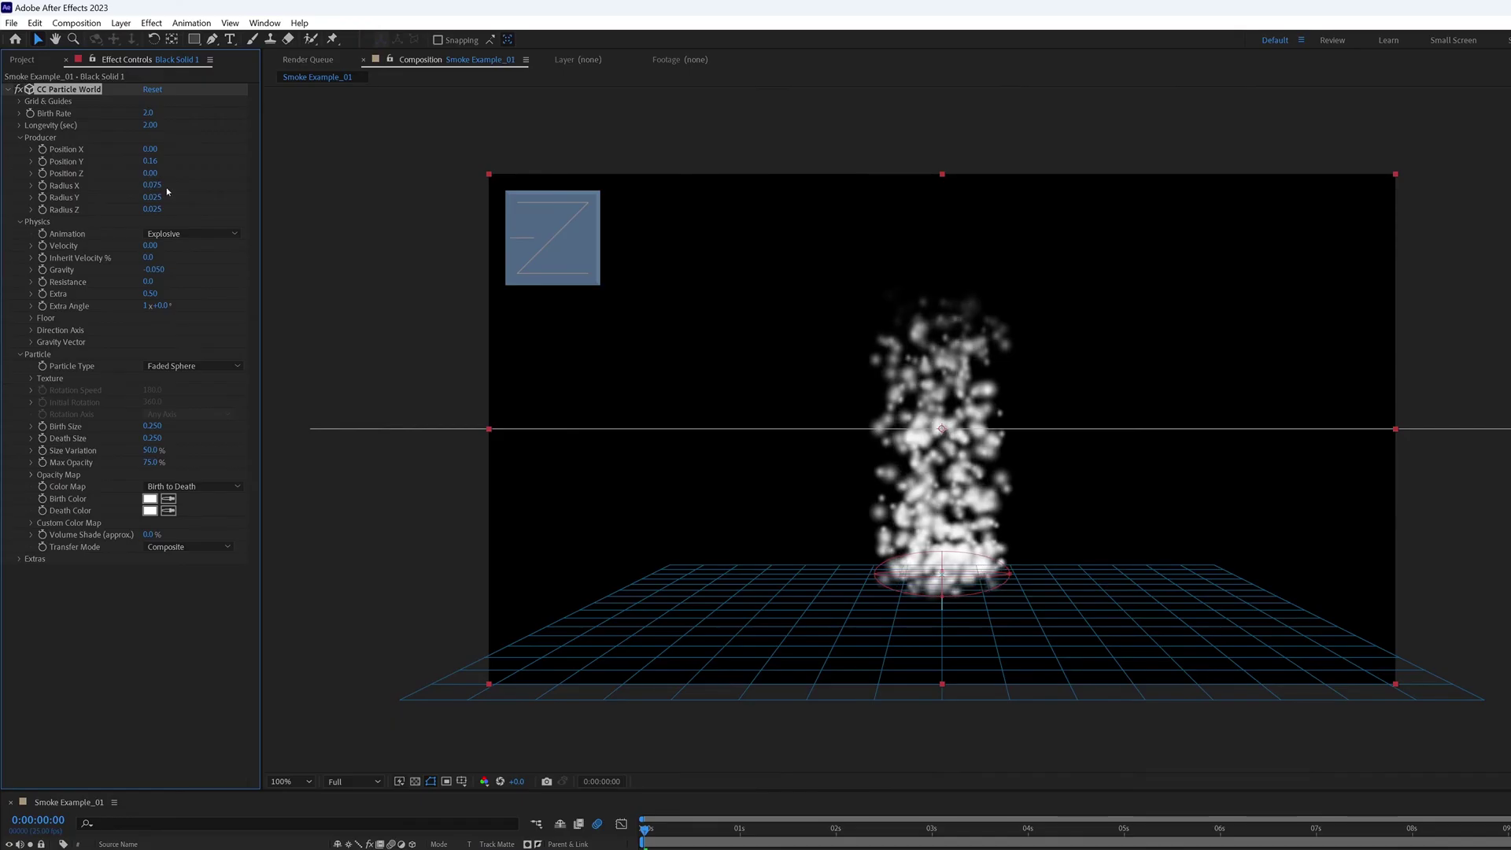
Raise the Birth Rate to 4.0 and preview the denser smoke.
{"action": "left_click", "coordinate": [148, 112]}
{"action": "type", "text": "3"}
{"action": "key", "text": "Return"}
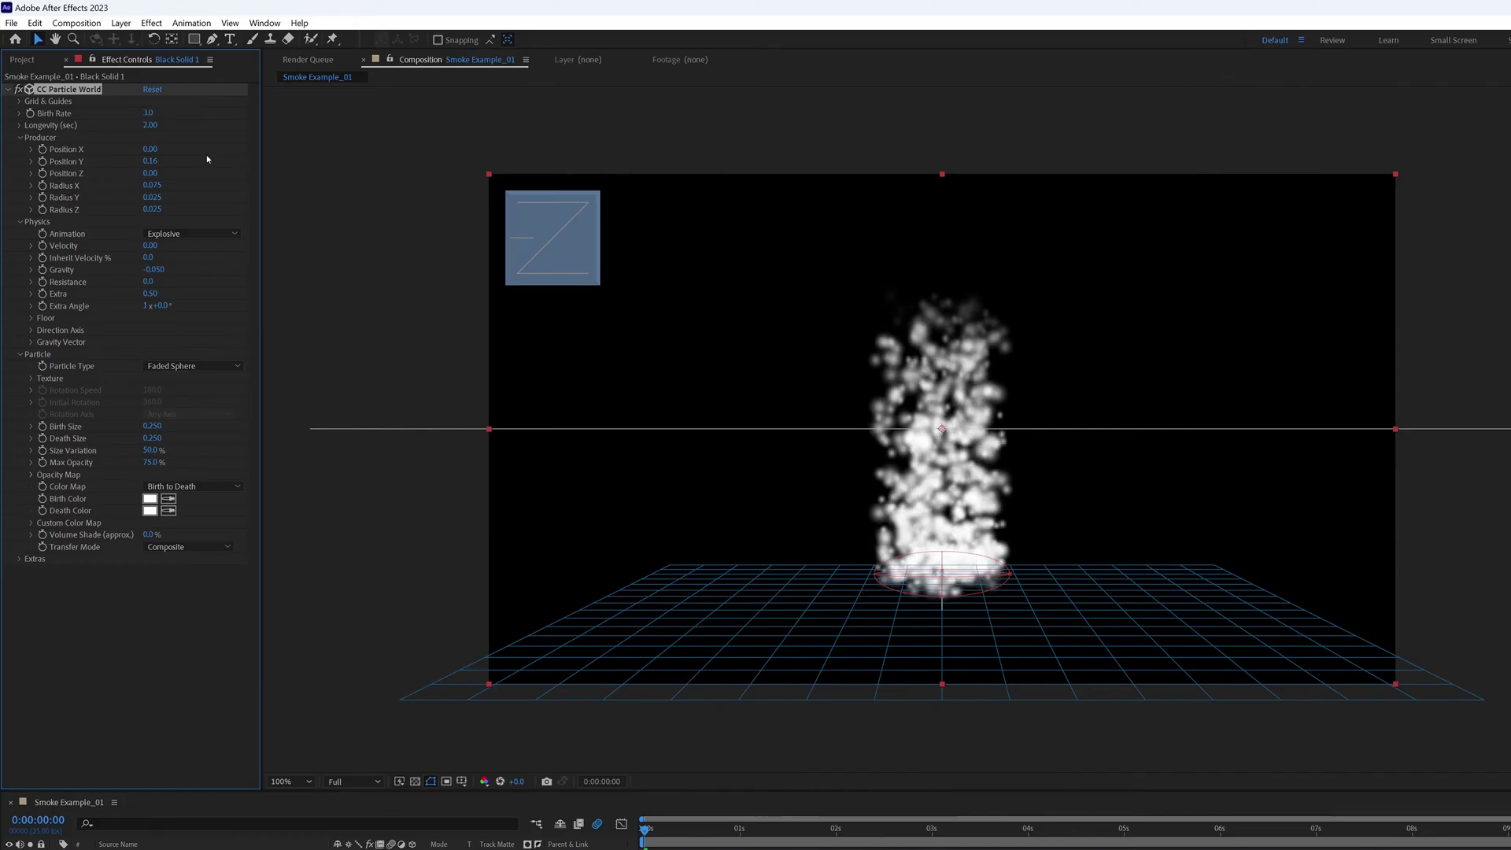
{"action": "left_click", "coordinate": [149, 113]}
{"action": "type", "text": "4"}
{"action": "key", "text": "Return"}
{"action": "key", "text": "space"}
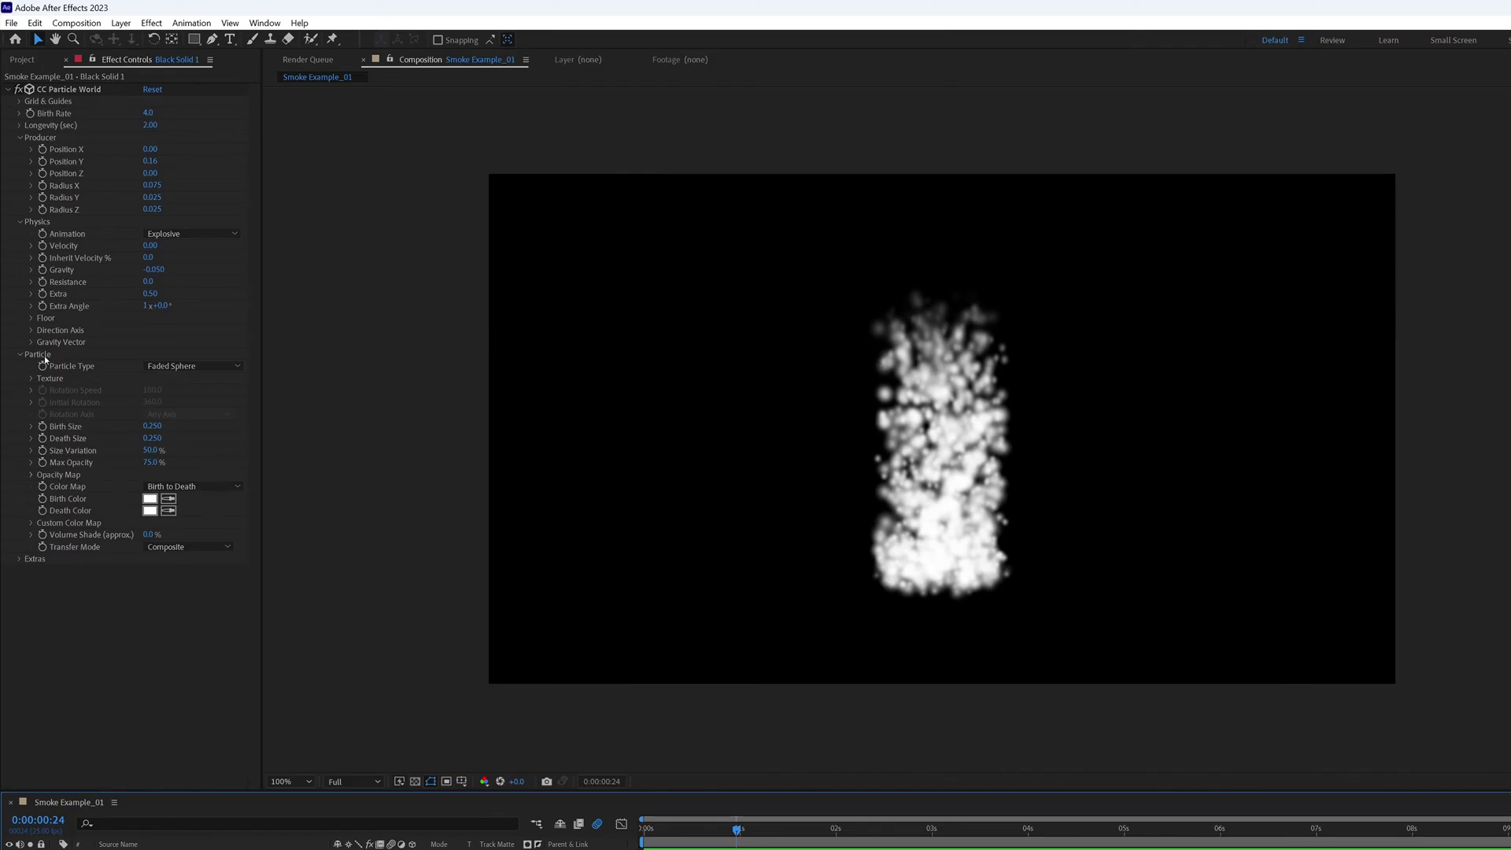
Set Max Opacity to 100% and draw a falling Opacity Map so smoke fades out.
{"action": "left_click", "coordinate": [150, 463]}
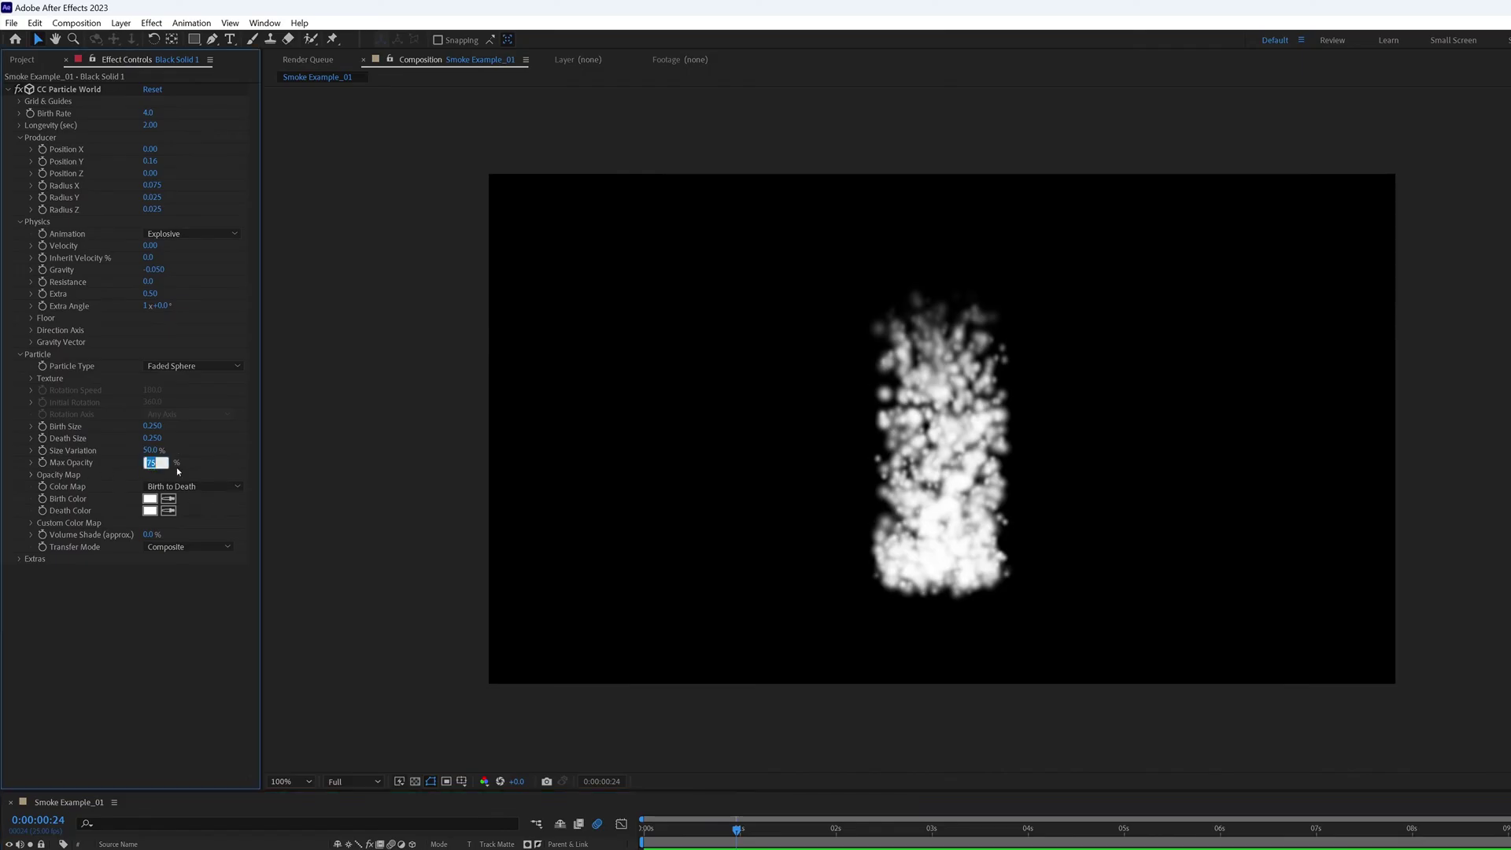
{"action": "left_click", "coordinate": [207, 472]}
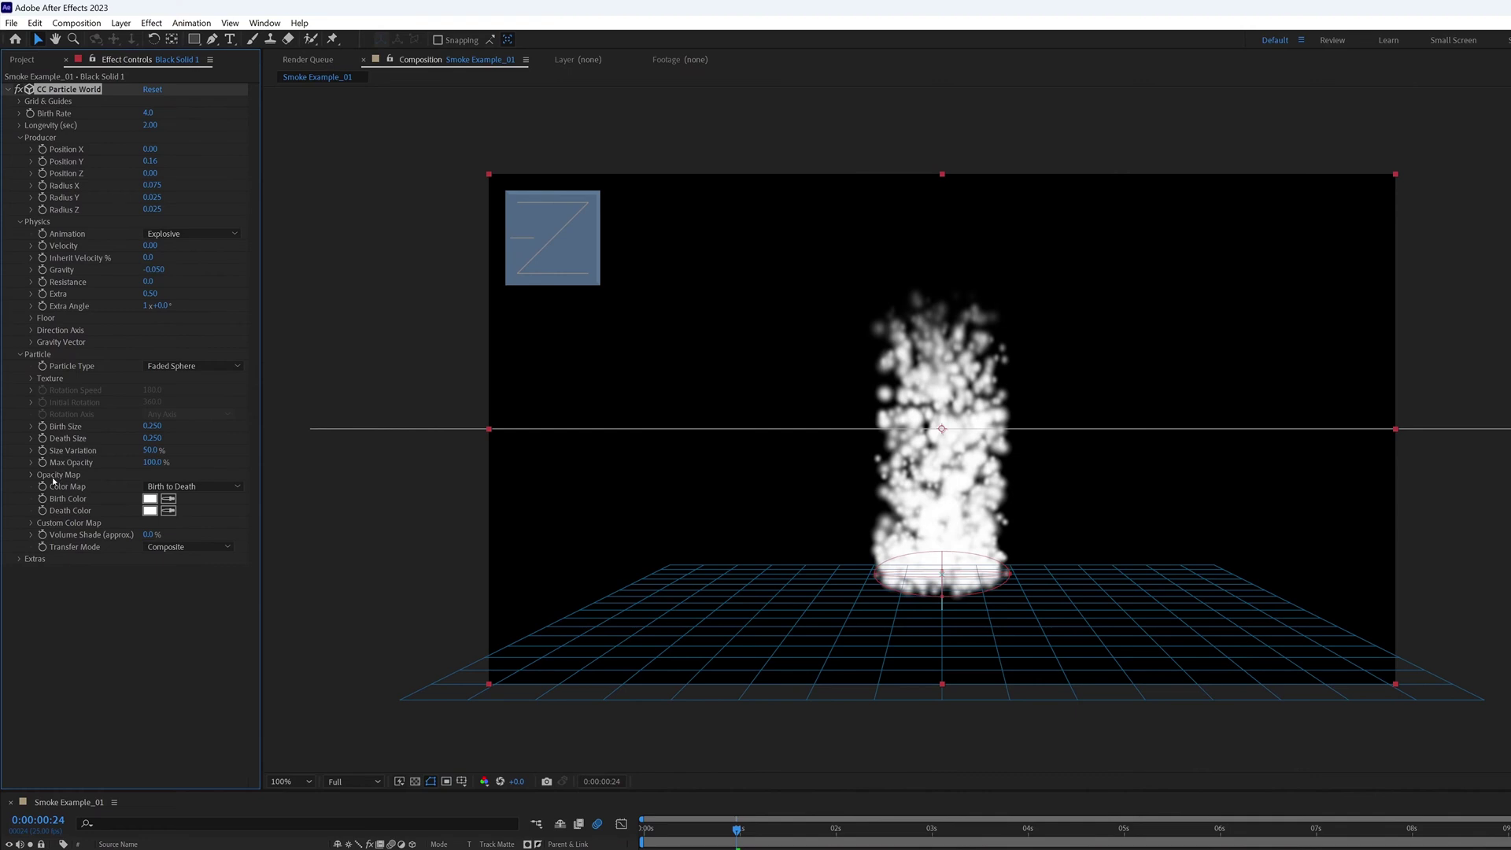
{"action": "left_click", "coordinate": [32, 475]}
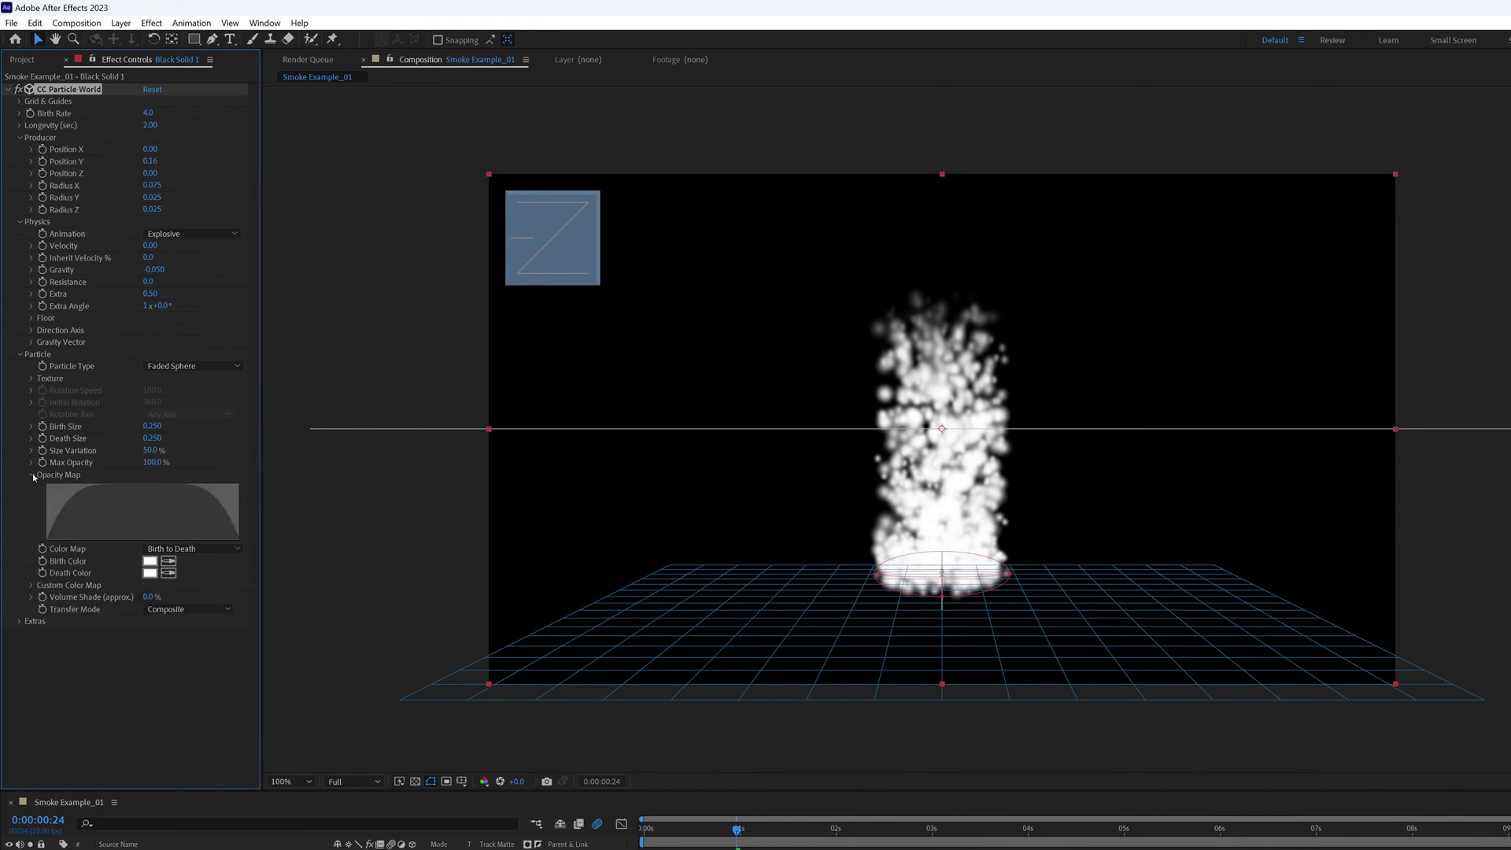
{"action": "left_click", "coordinate": [108, 490]}
{"action": "left_click_drag", "start_coordinate": [73, 483], "coordinate": [44, 482]}
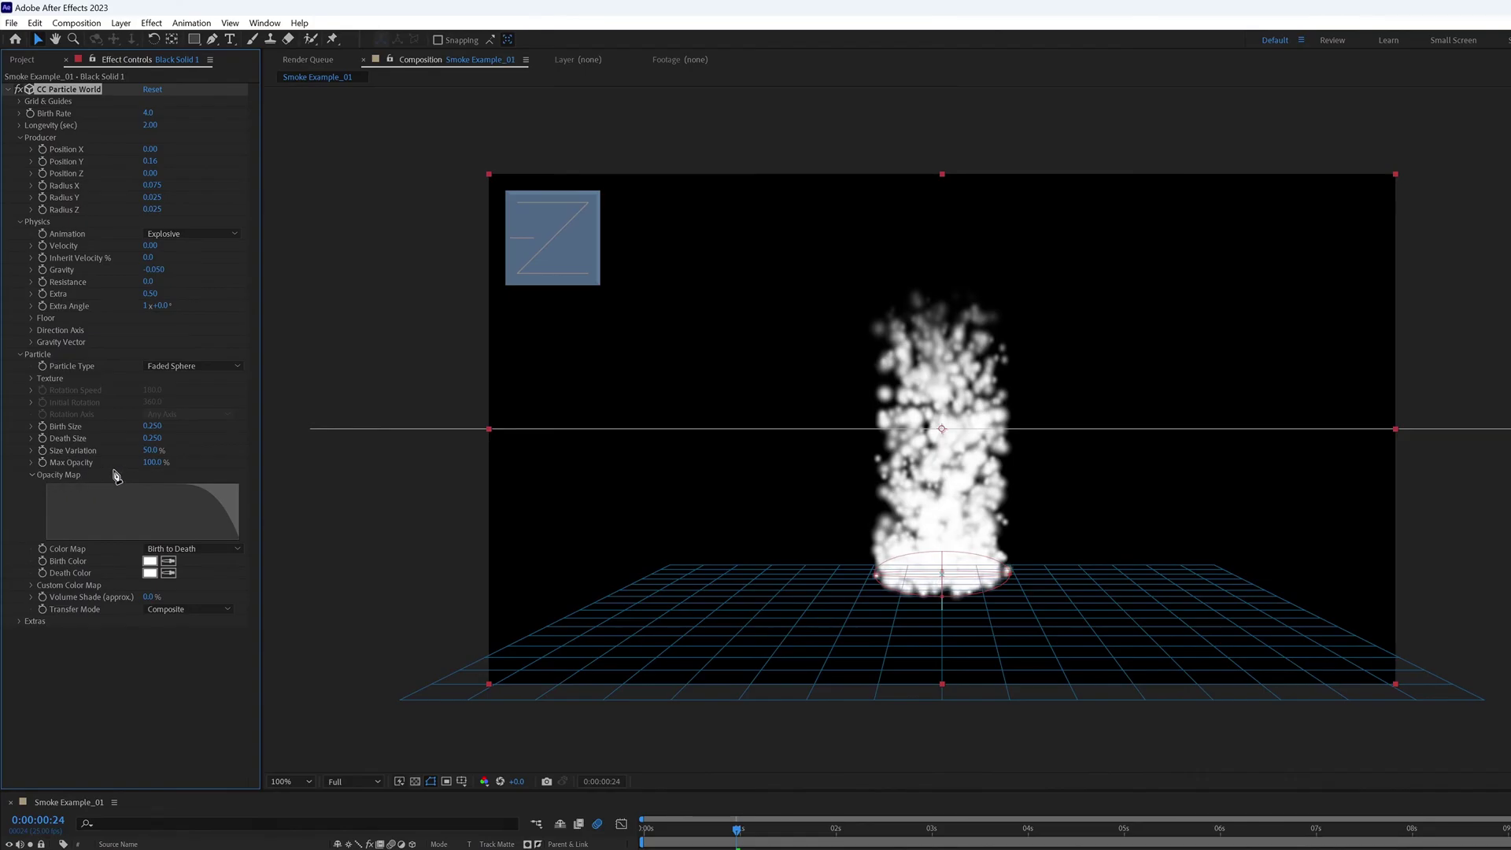
{"action": "left_click", "coordinate": [144, 487]}
{"action": "mouse_move", "coordinate": [154, 495]}
{"action": "left_mouse_down"}
{"action": "mouse_move", "coordinate": [238, 538]}
{"action": "mouse_move", "coordinate": [129, 495]}
{"action": "mouse_move", "coordinate": [246, 539]}
{"action": "left_mouse_up"}
{"action": "key", "text": "space"}
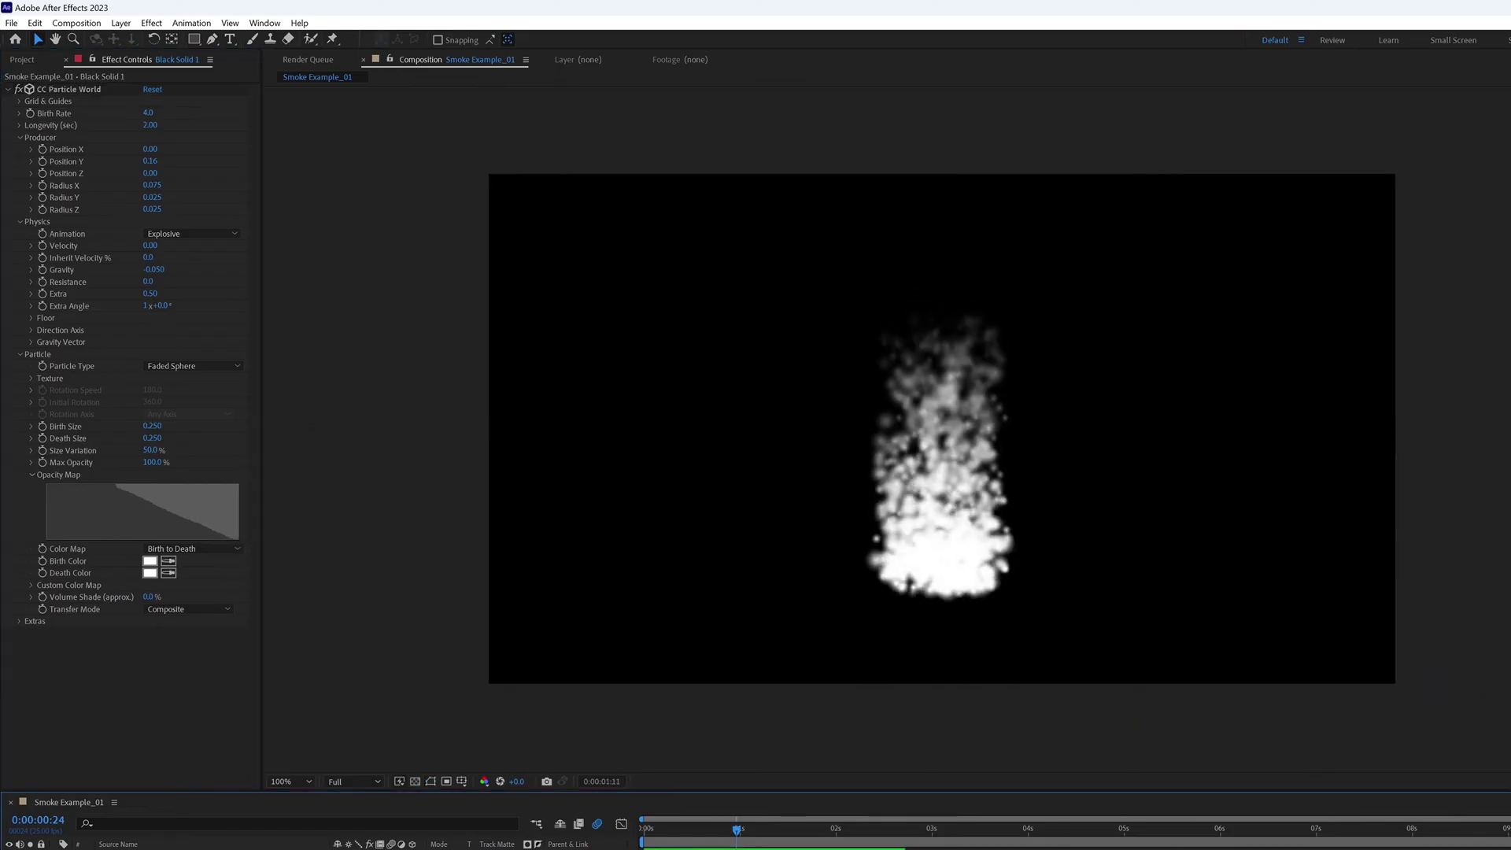
{"action": "left_click", "coordinate": [146, 455]}
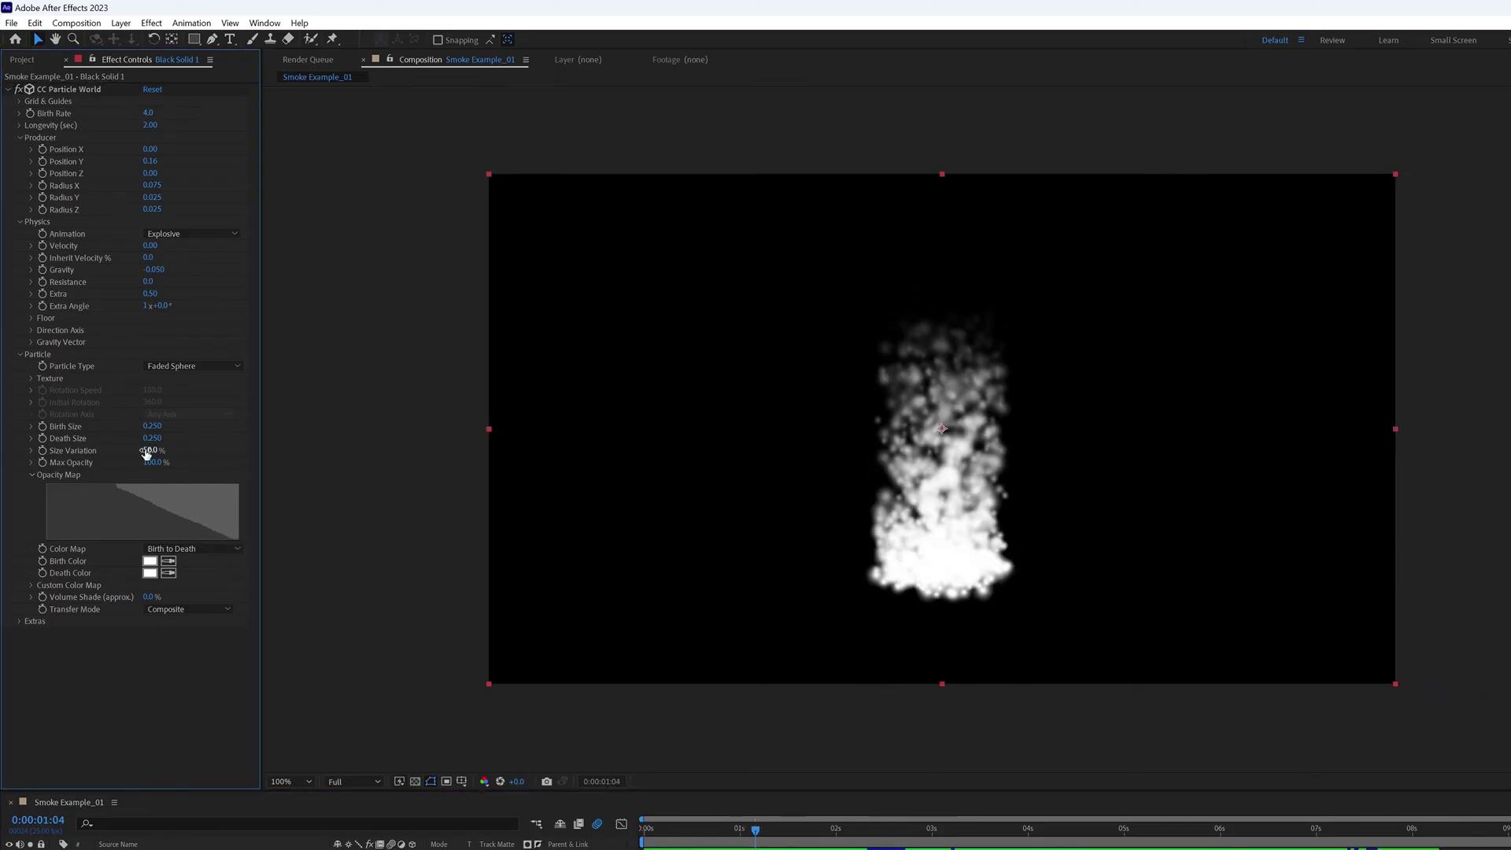
Set the particles' Size Variation to 75%.
{"action": "left_click", "coordinate": [148, 451]}
{"action": "type", "text": "100"}
{"action": "key", "text": "Return"}
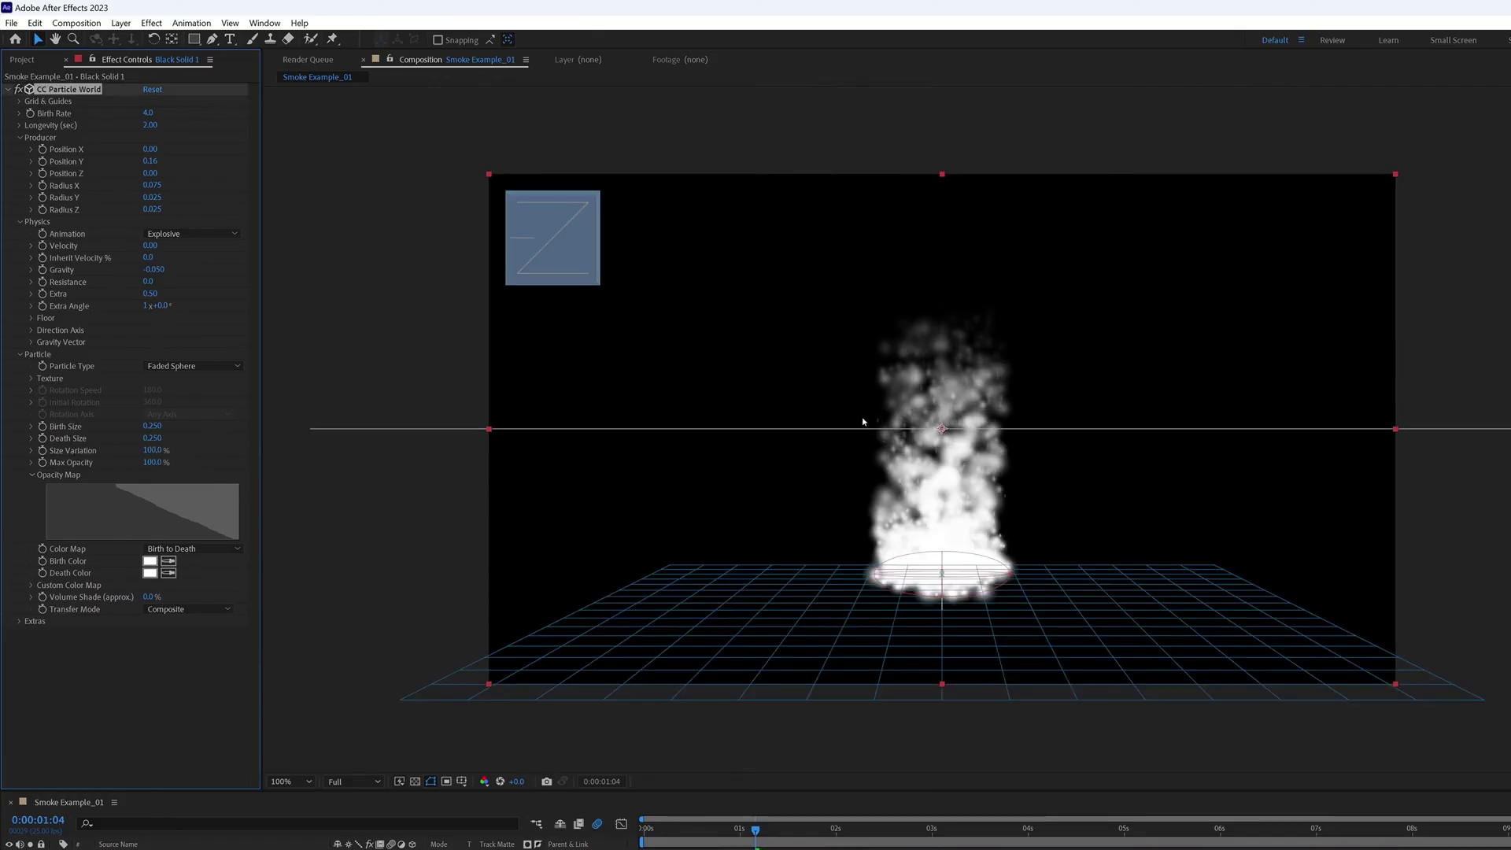
{"action": "left_click", "coordinate": [152, 451]}
{"action": "type", "text": "73"}
{"action": "key", "text": "Return"}
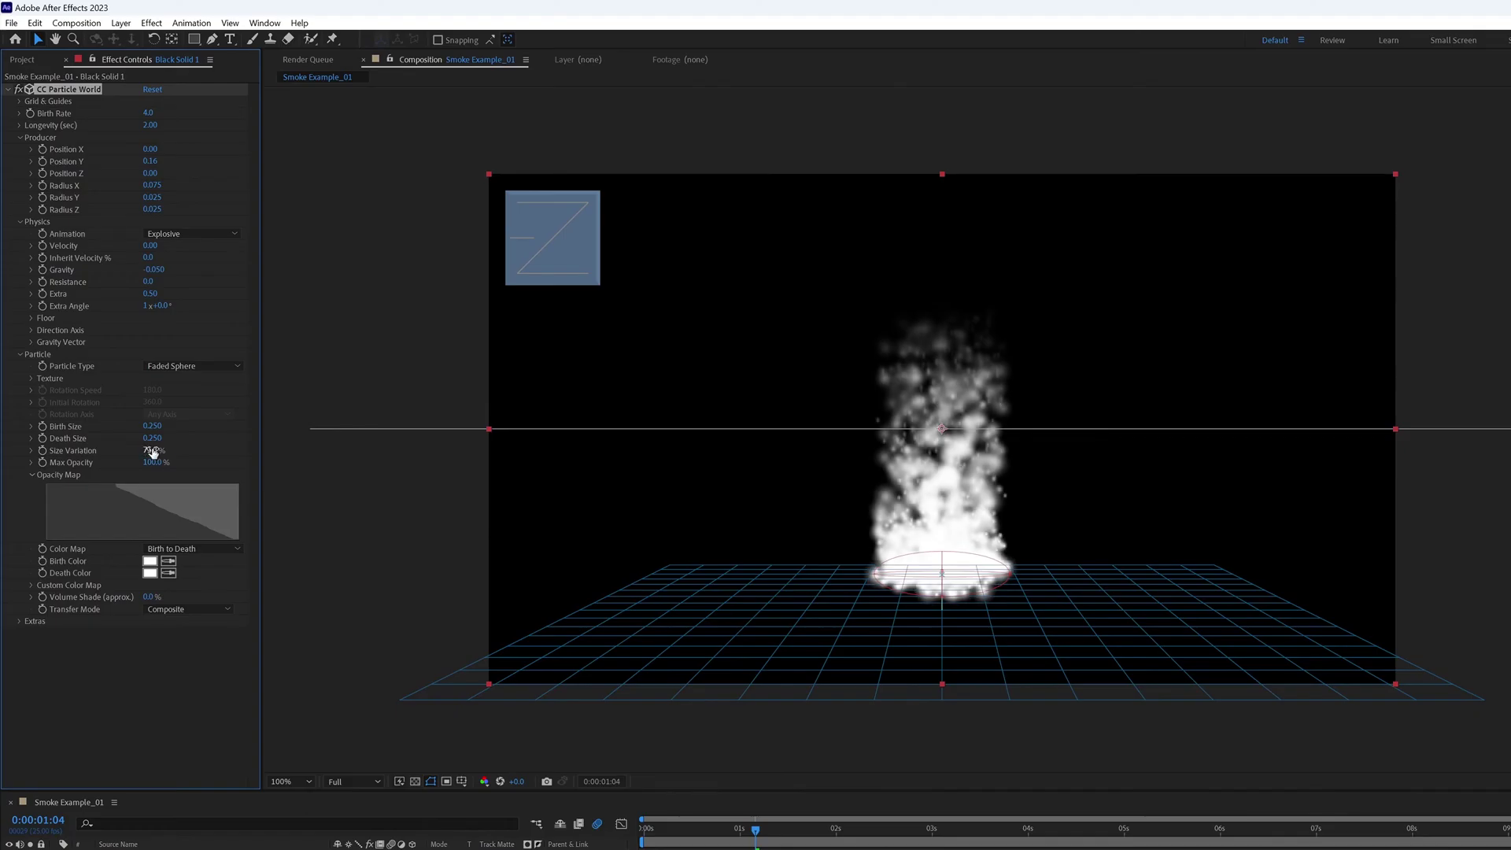
{"action": "left_click_drag", "start_coordinate": [152, 451], "coordinate": [173, 456]}
Apply Fast Box Blur to the smoke with a Blur Radius of 15 and preview it.
{"action": "left_click", "coordinate": [843, 688]}
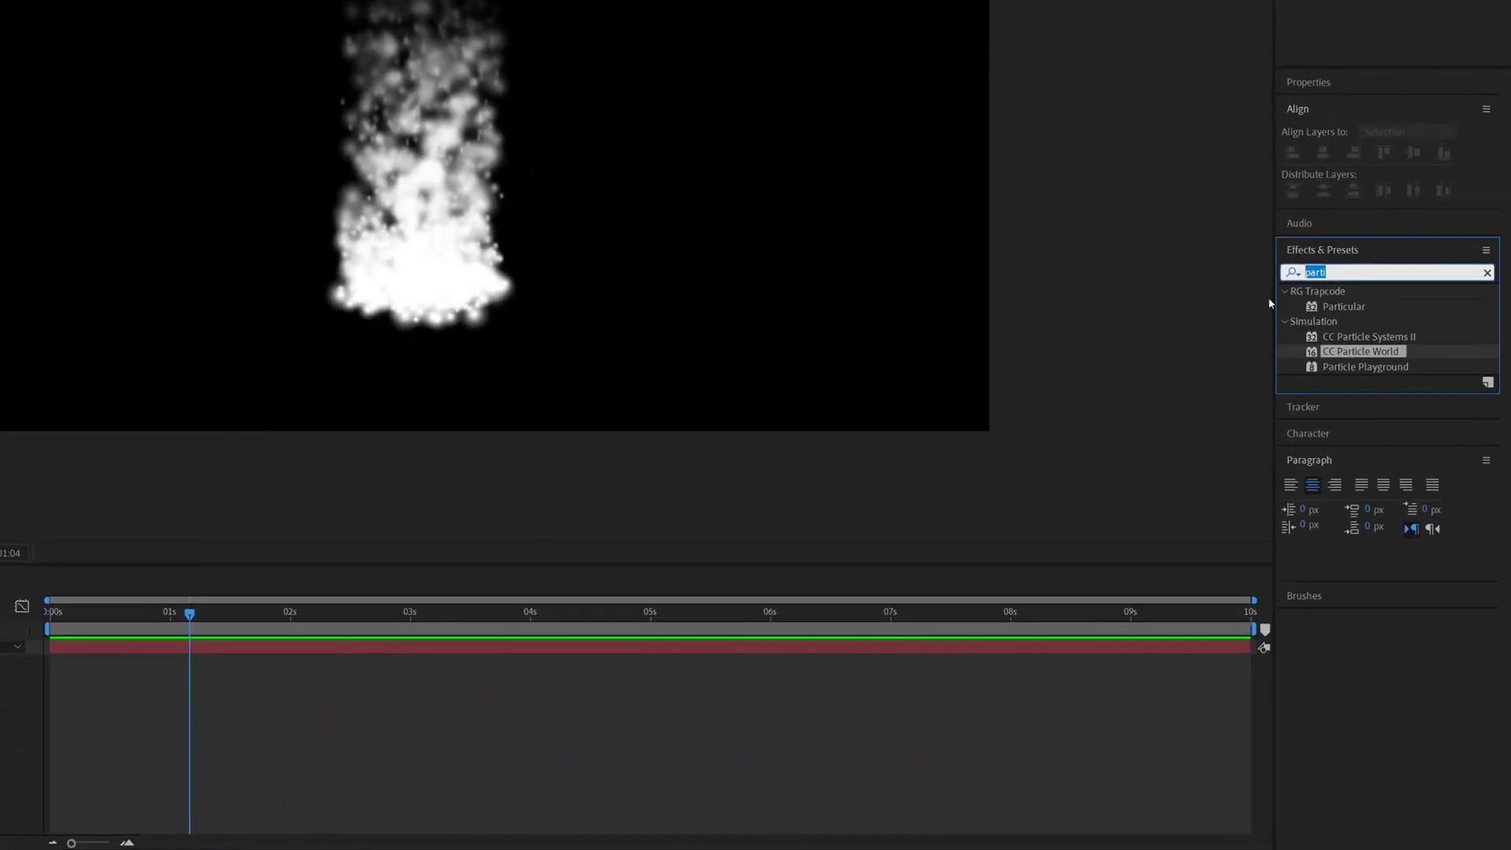
{"action": "type", "text": "fast b"}
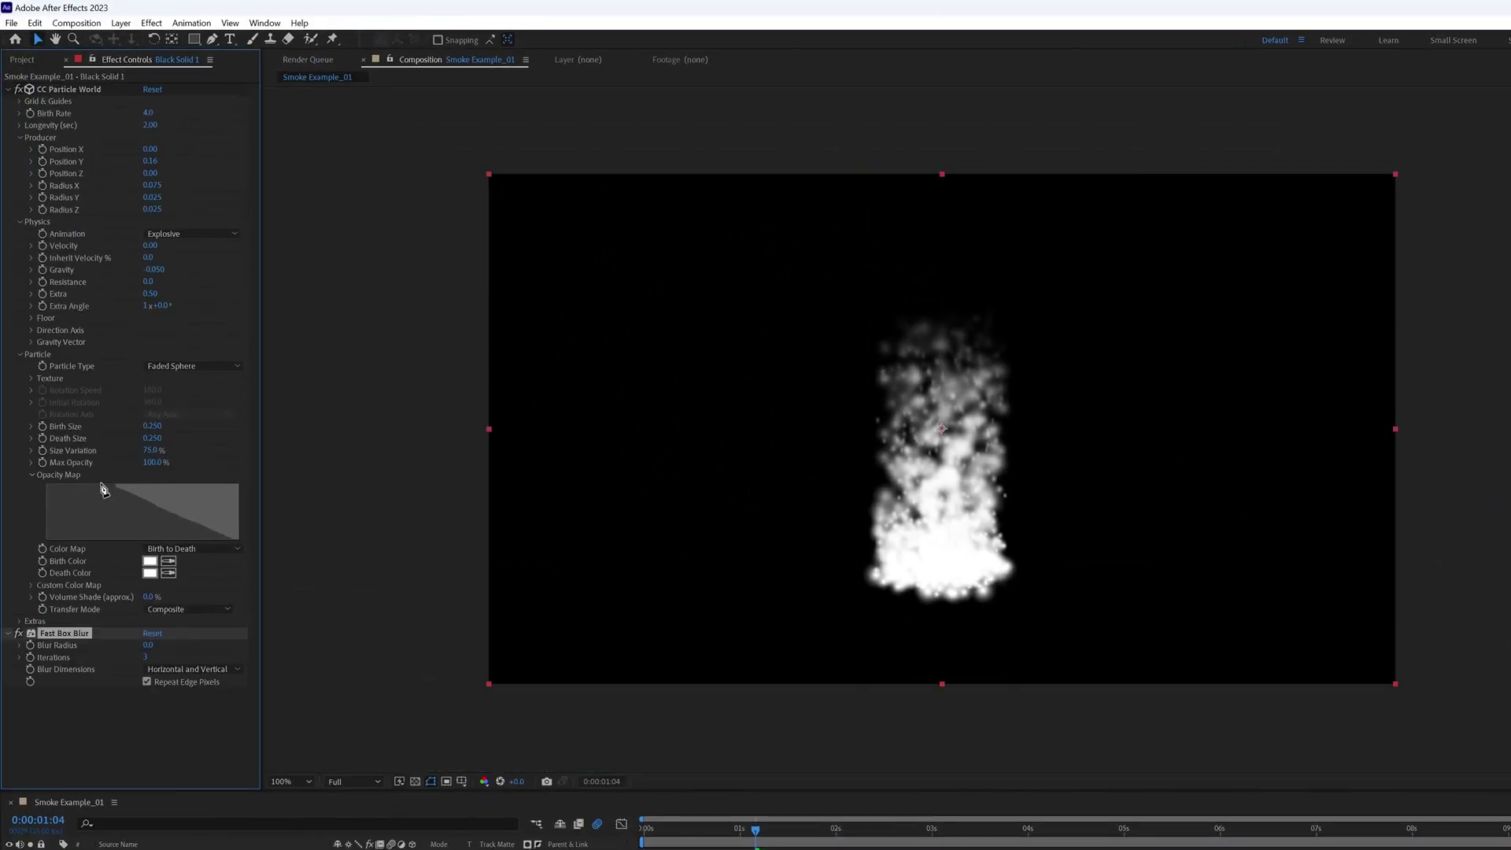
{"action": "left_click", "coordinate": [149, 646]}
{"action": "key", "text": "Return"}
{"action": "left_click", "coordinate": [149, 645]}
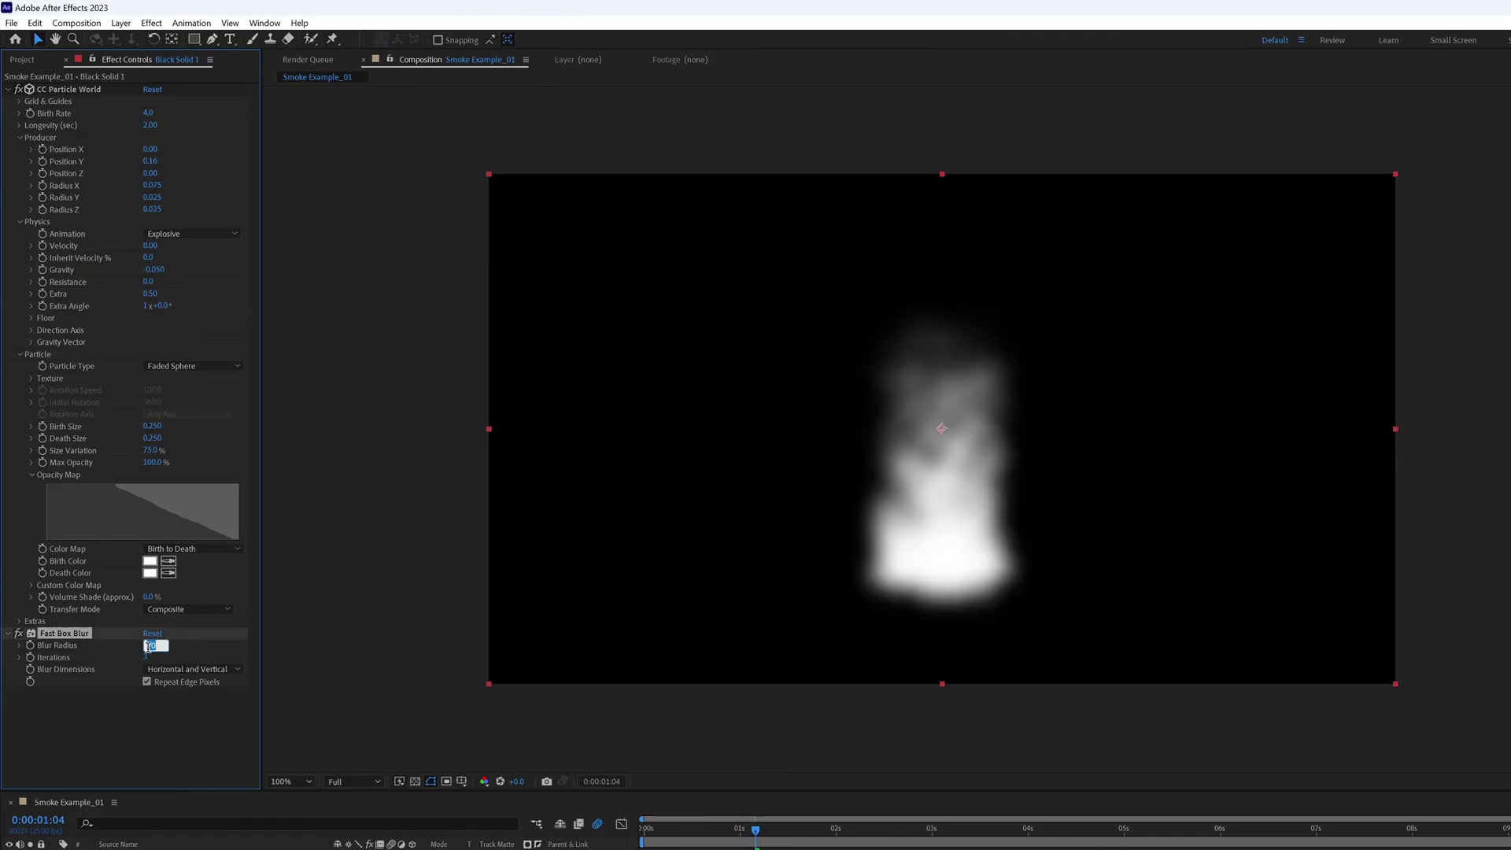
{"action": "type", "text": "15"}
{"action": "key", "text": "Return"}
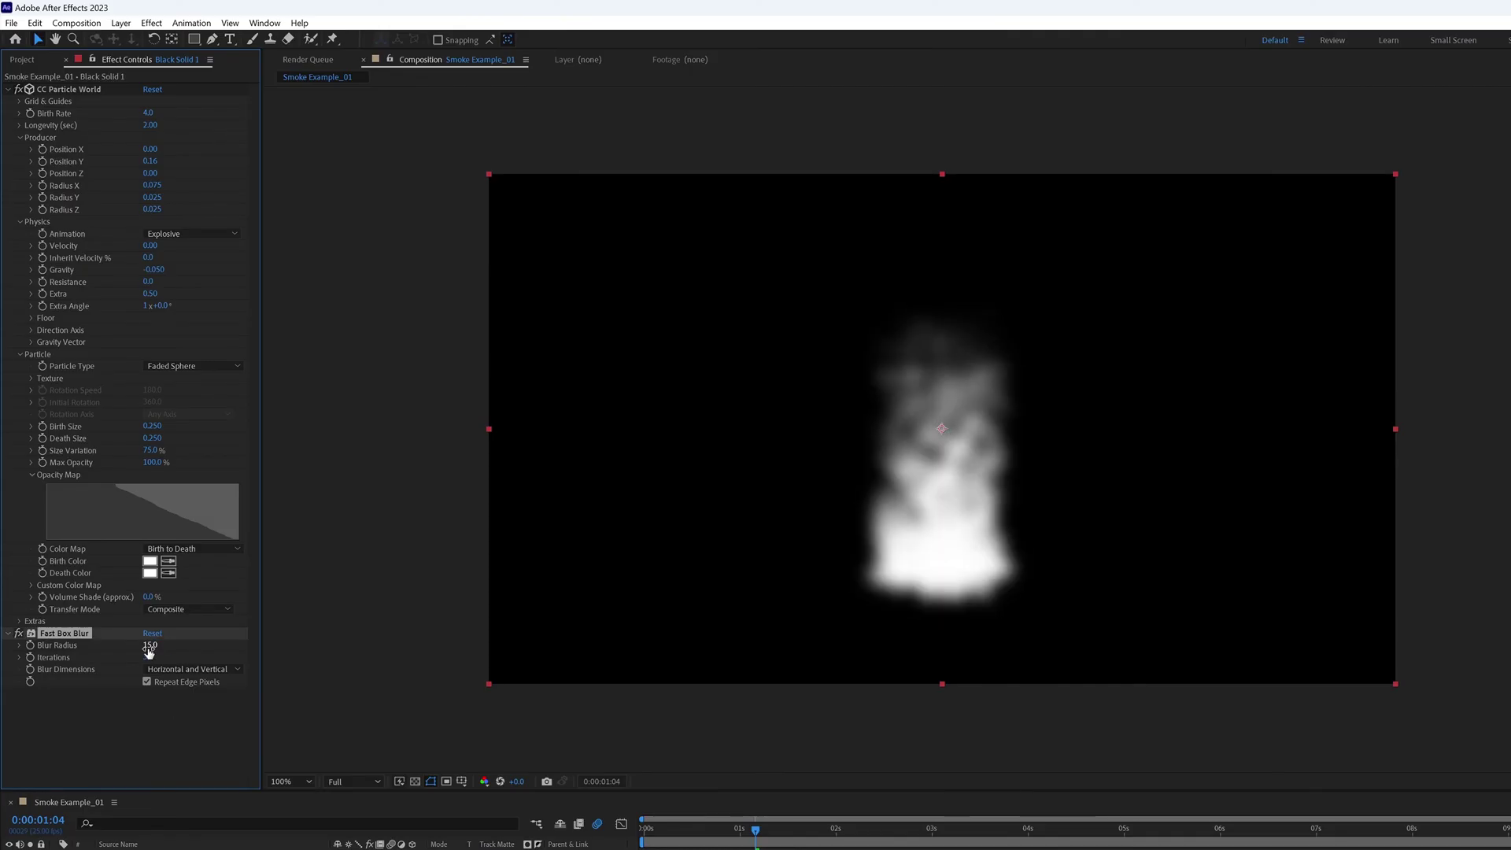
{"action": "key", "text": "space"}
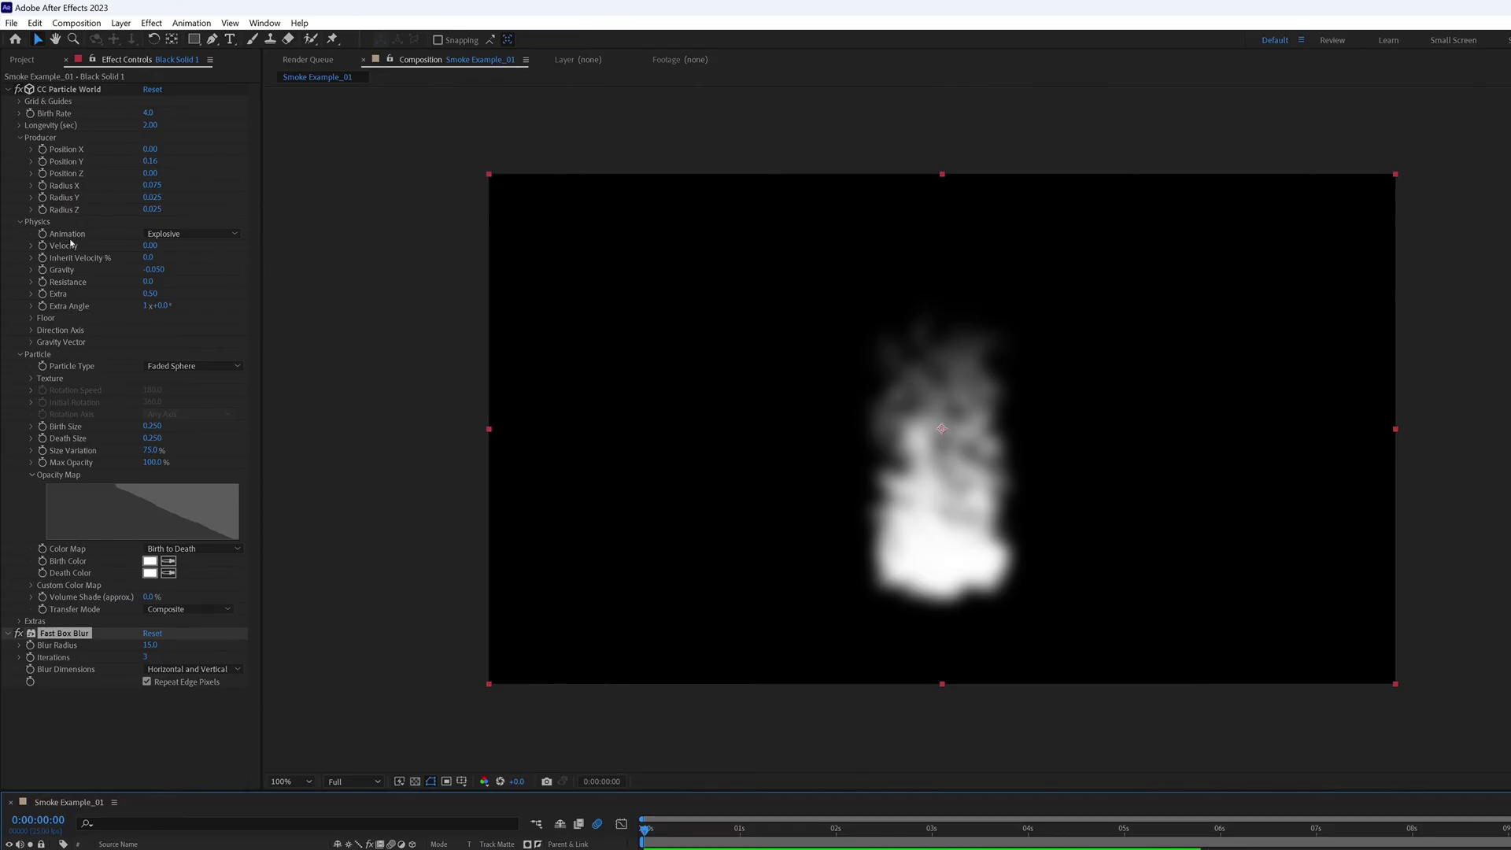
Try particle Velocity values from 0.01 to 0.07 and down to -0.03, previewing the smoke.
{"action": "left_click", "coordinate": [149, 246]}
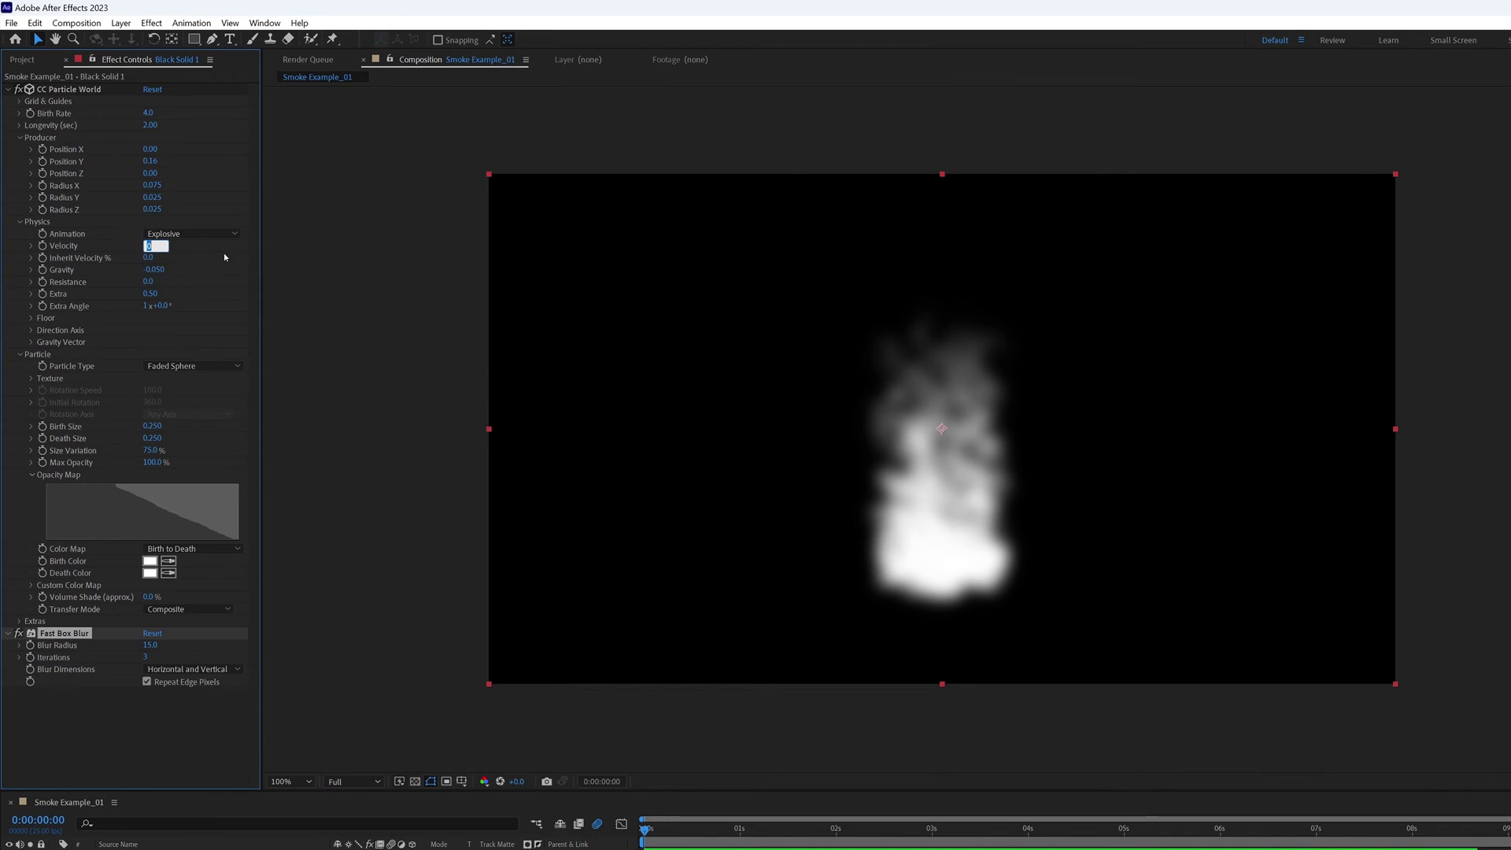
{"action": "type", "text": "0.01"}
{"action": "key", "text": "Return"}
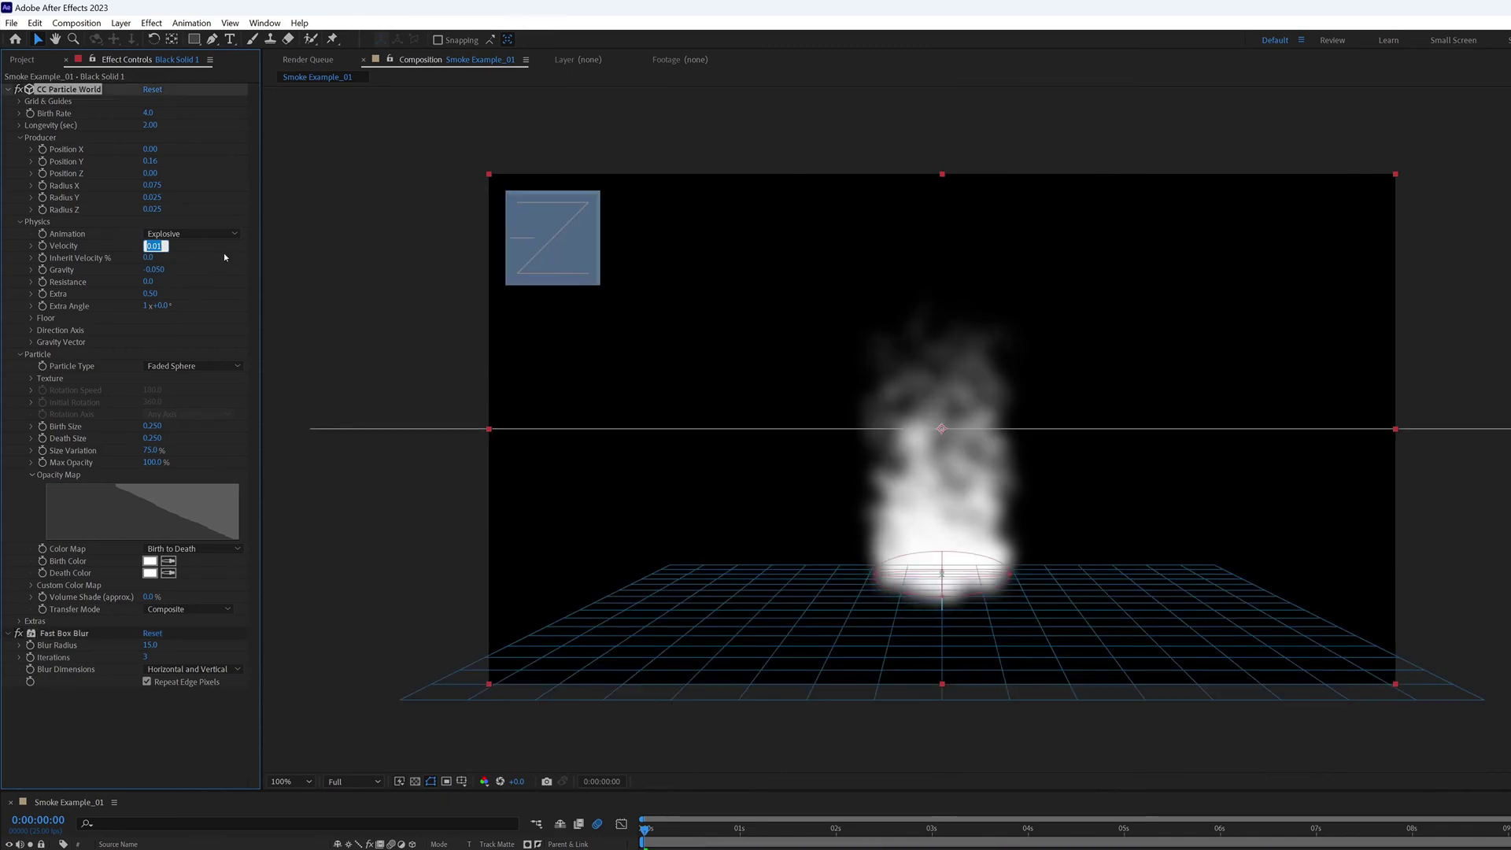
{"action": "key", "text": "Up"}
{"action": "key", "text": "Up"}
{"action": "key", "text": "Up"}
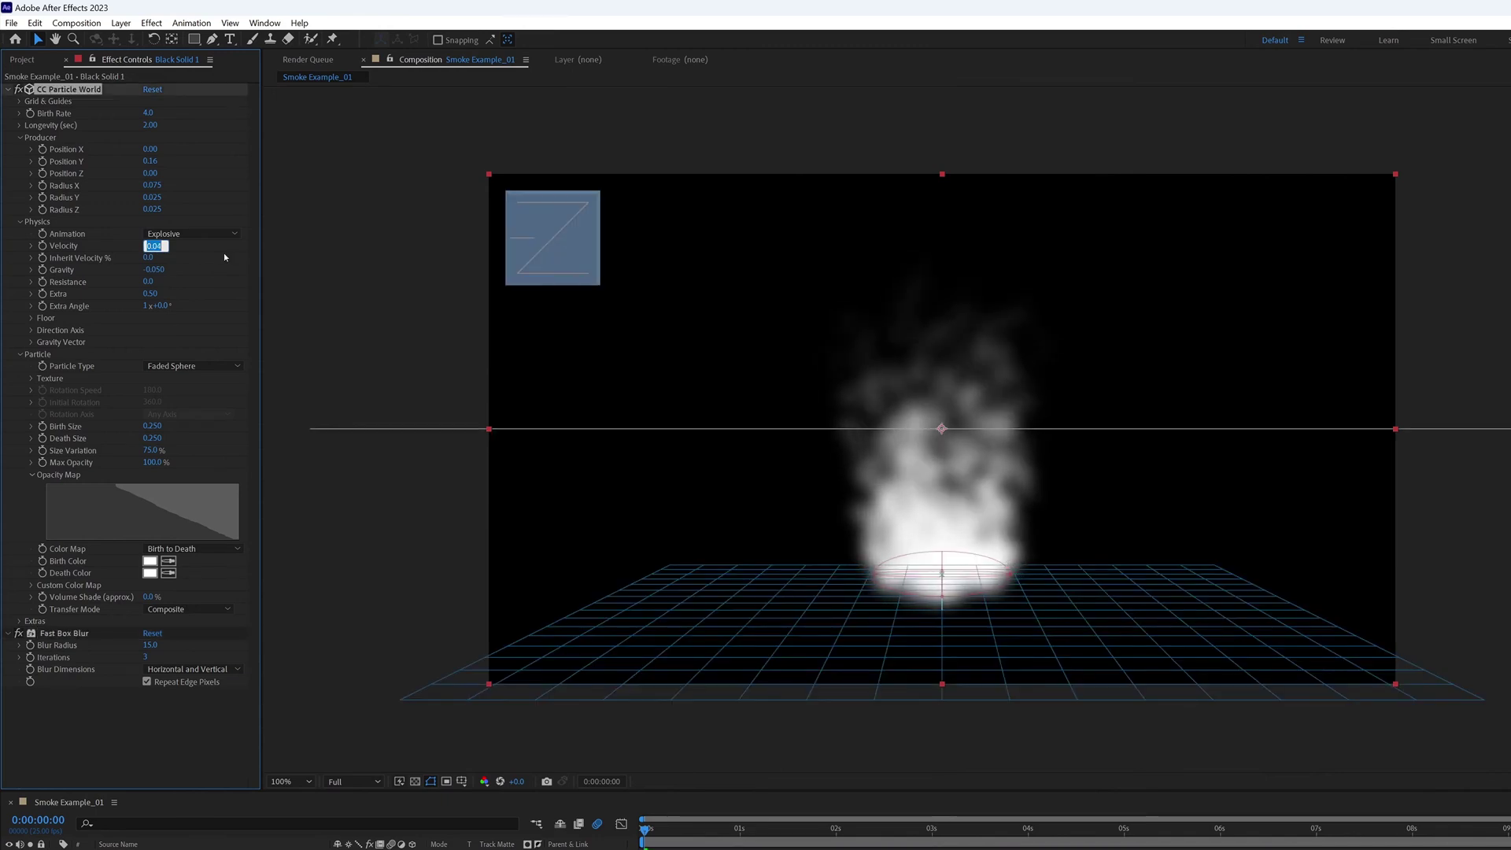
{"action": "key", "text": "Up"}
{"action": "key", "text": "Up"}
{"action": "key", "text": "Up"}
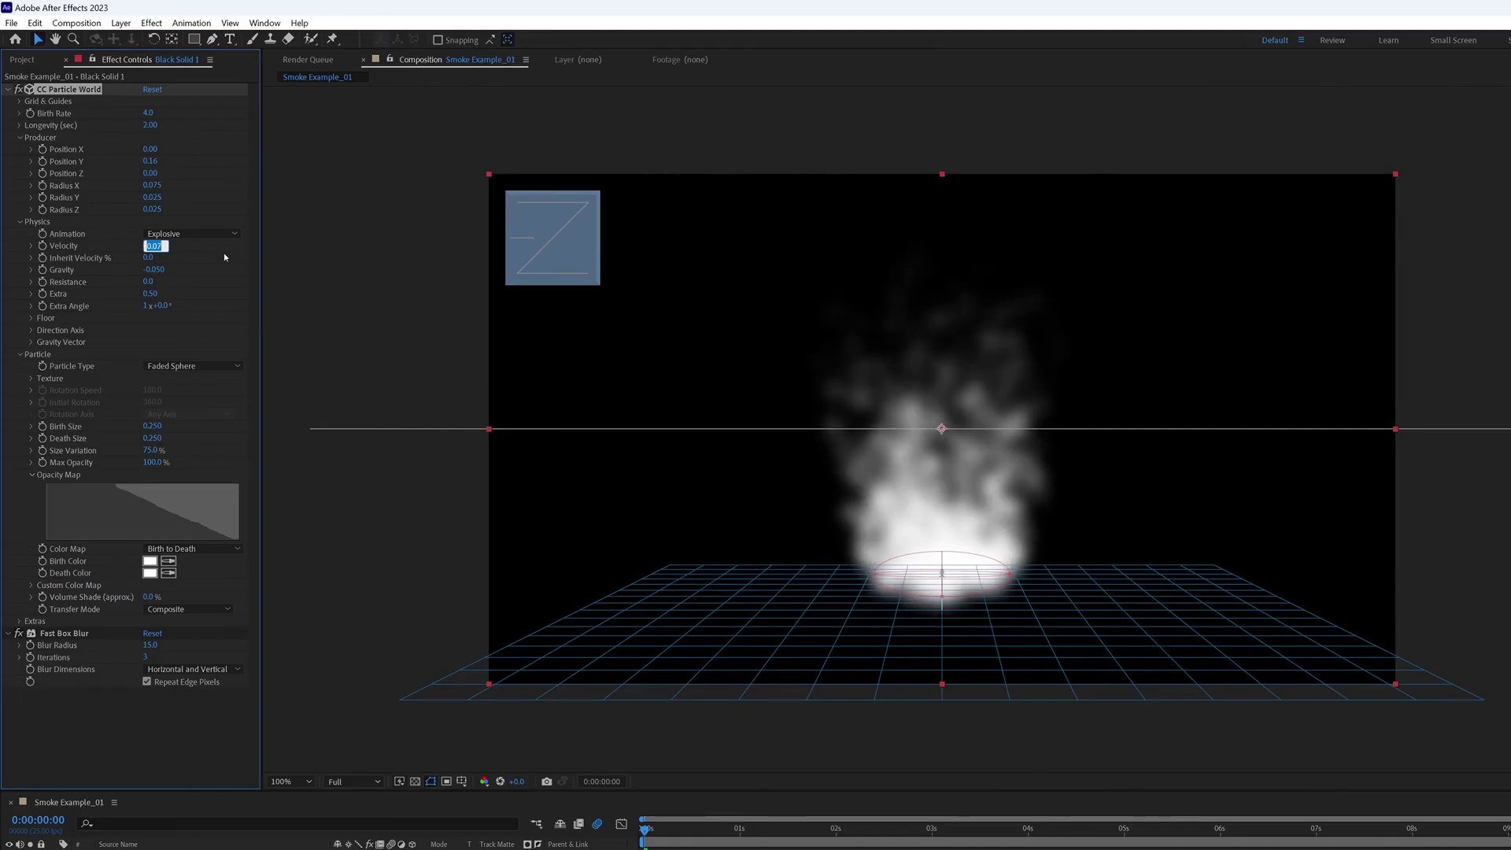
{"action": "key", "text": "Down"}
{"action": "key", "text": "Down"}
{"action": "key", "text": "Down"}
{"action": "key", "text": "Down"}
{"action": "key", "text": "Down"}
{"action": "key", "text": "Down"}
{"action": "key", "text": "Down"}
{"action": "key", "text": "Down"}
{"action": "key", "text": "Down"}
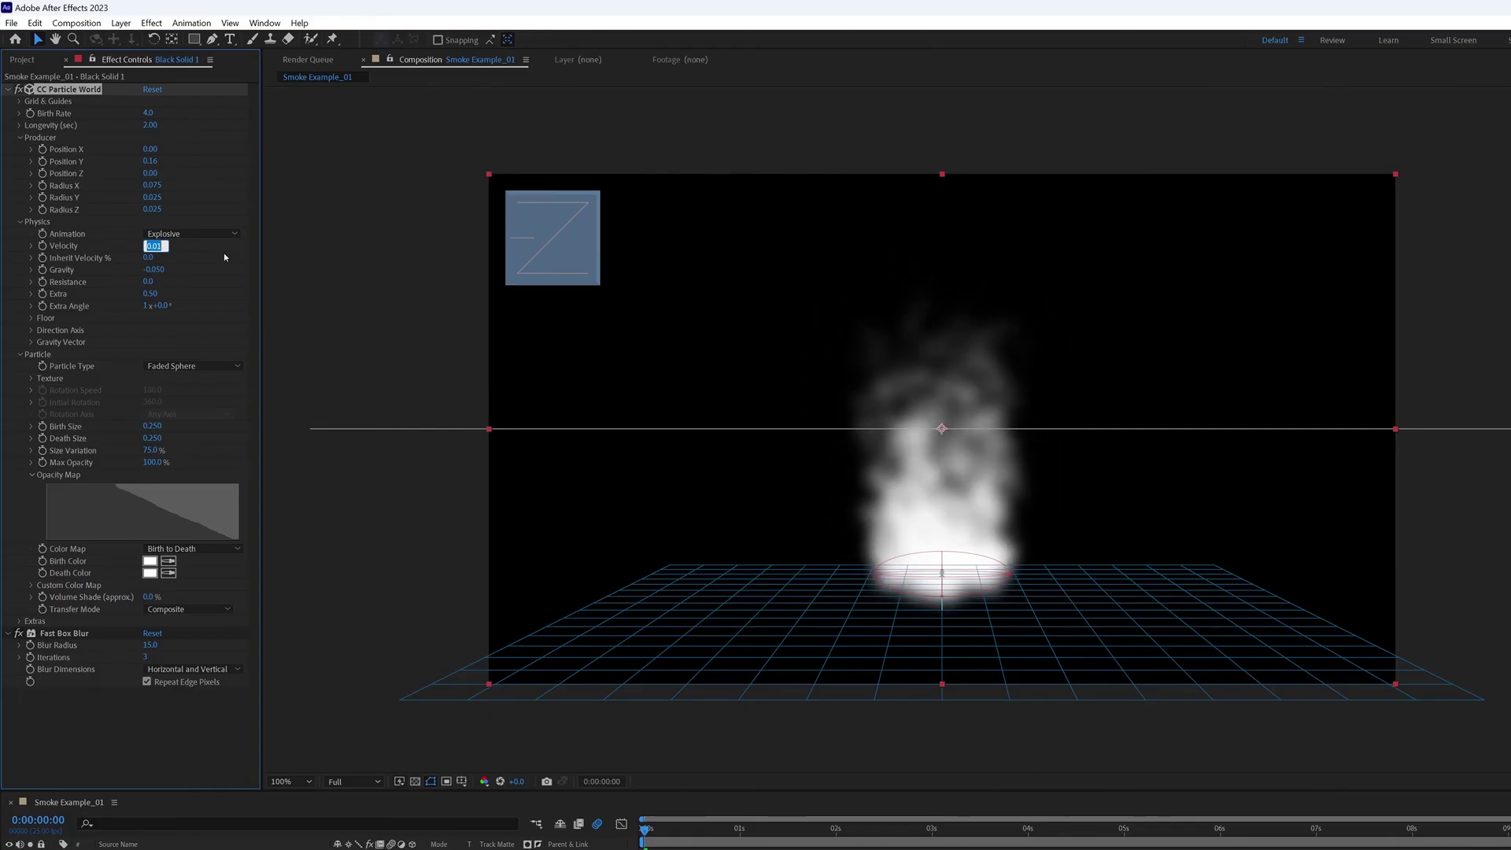
{"action": "key", "text": "Down"}
{"action": "key", "text": "Down"}
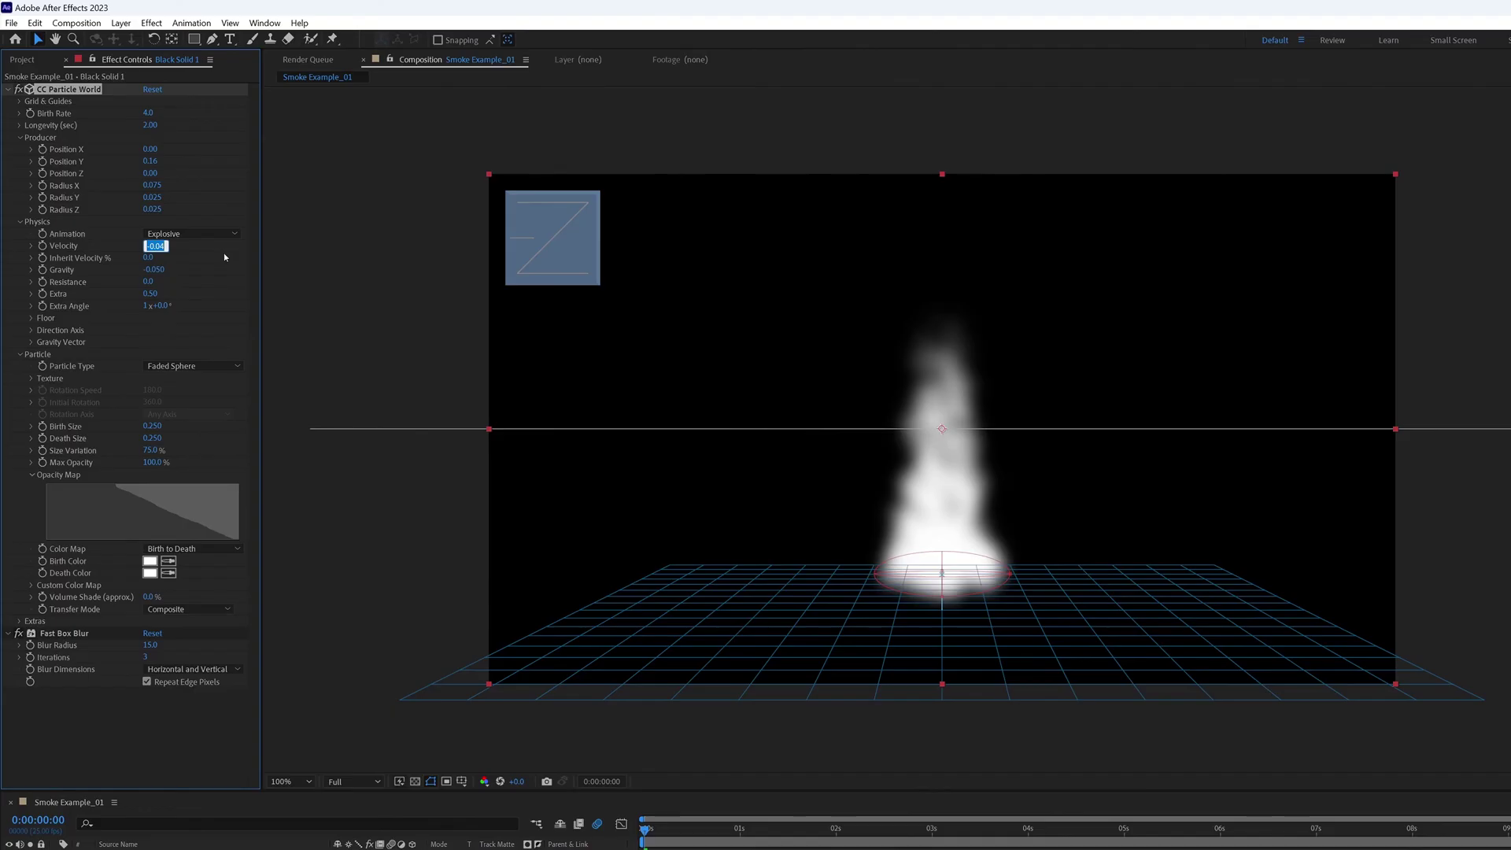
{"action": "key", "text": "Up"}
{"action": "key", "text": "Return"}
{"action": "key", "text": "space"}
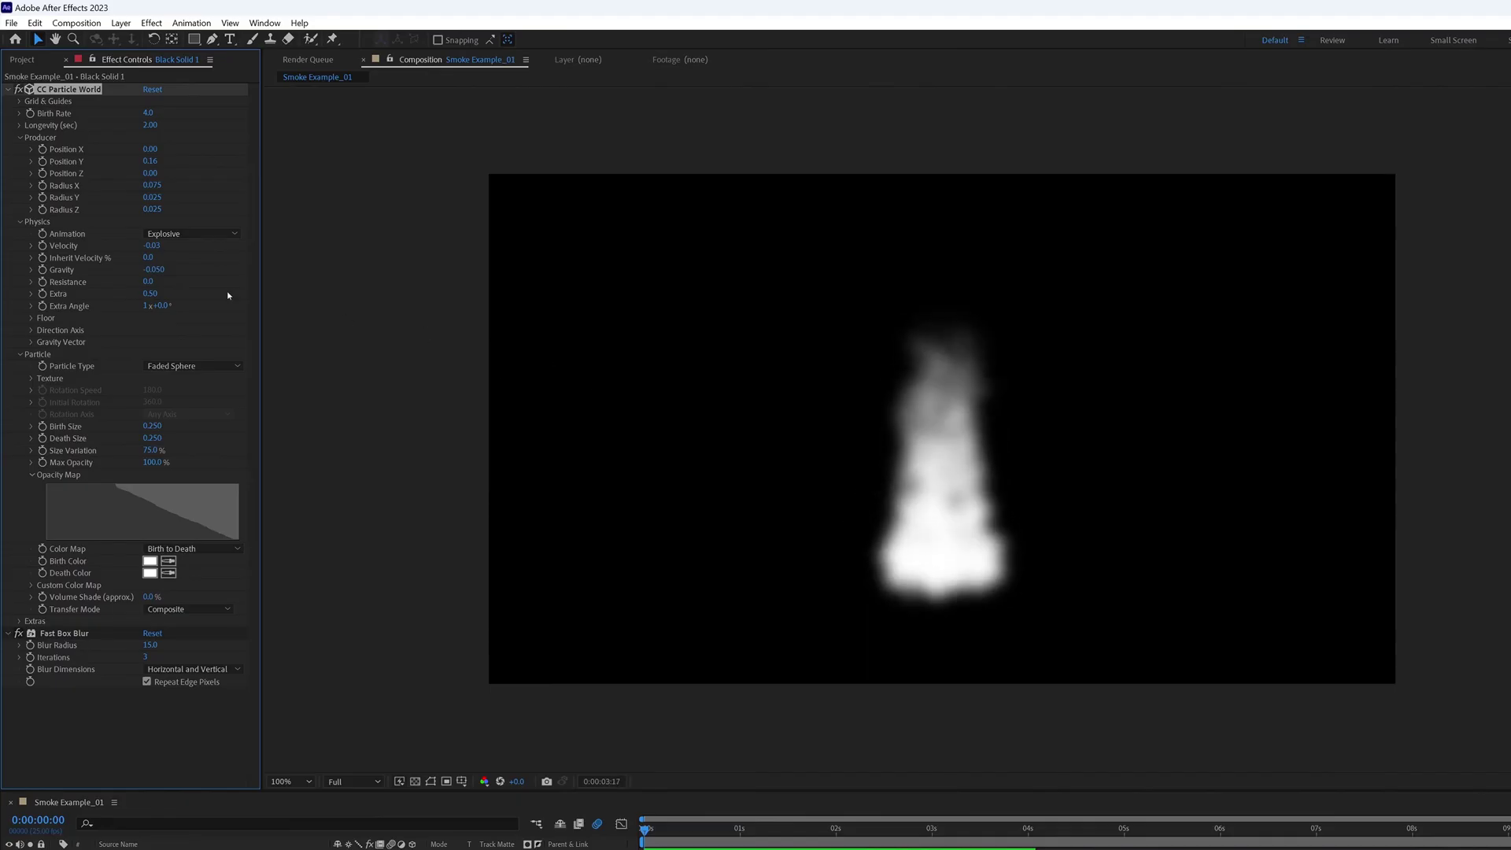
{"action": "key", "text": "Return"}
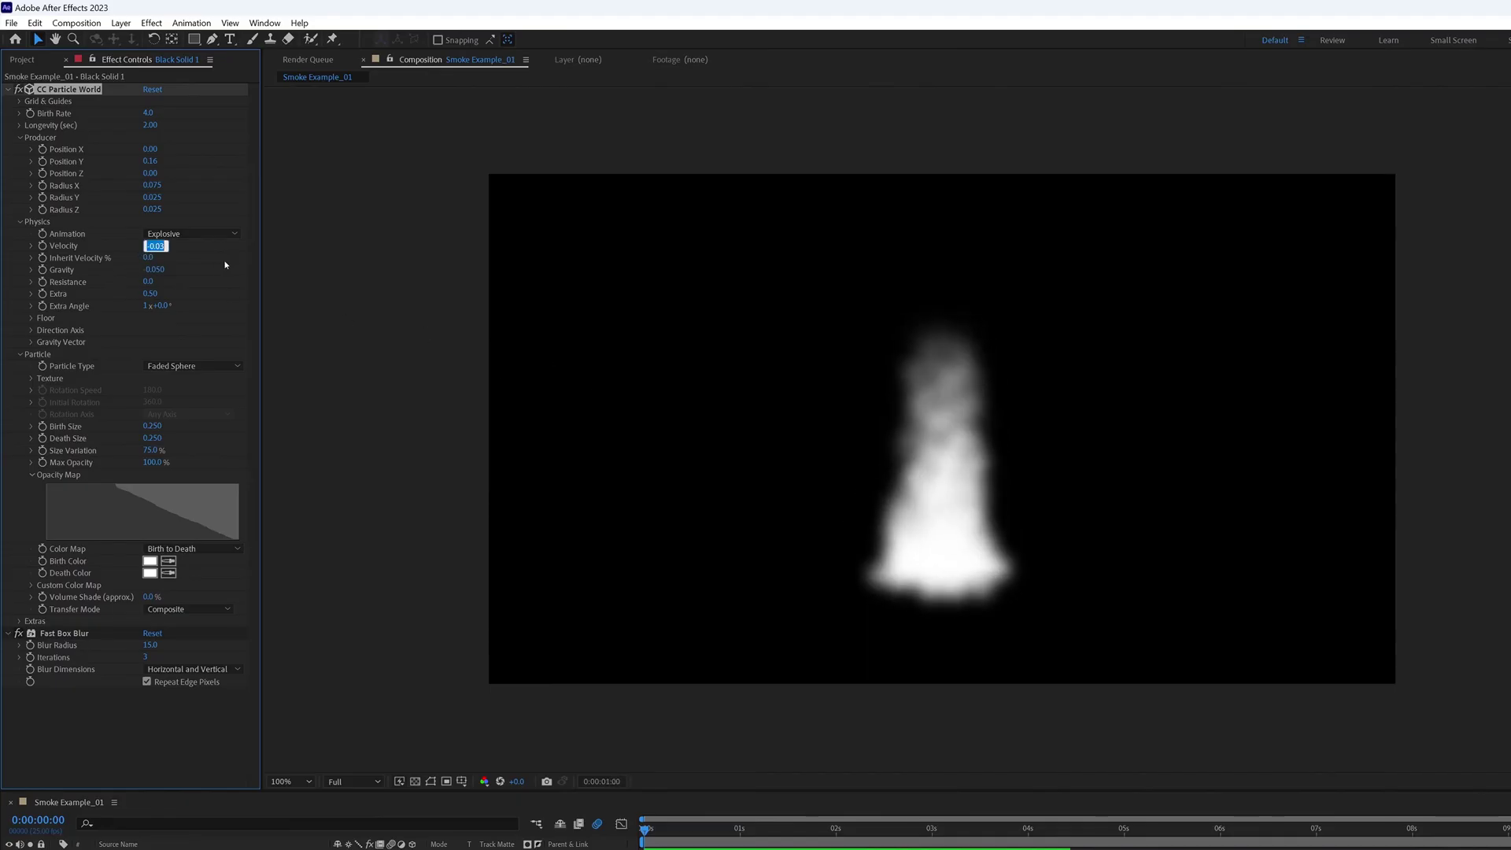
Settle Velocity at 0.06 and shrink the producer Radius X to 0.035.
{"action": "type", "text": "0.03"}
{"action": "left_click", "coordinate": [641, 631]}
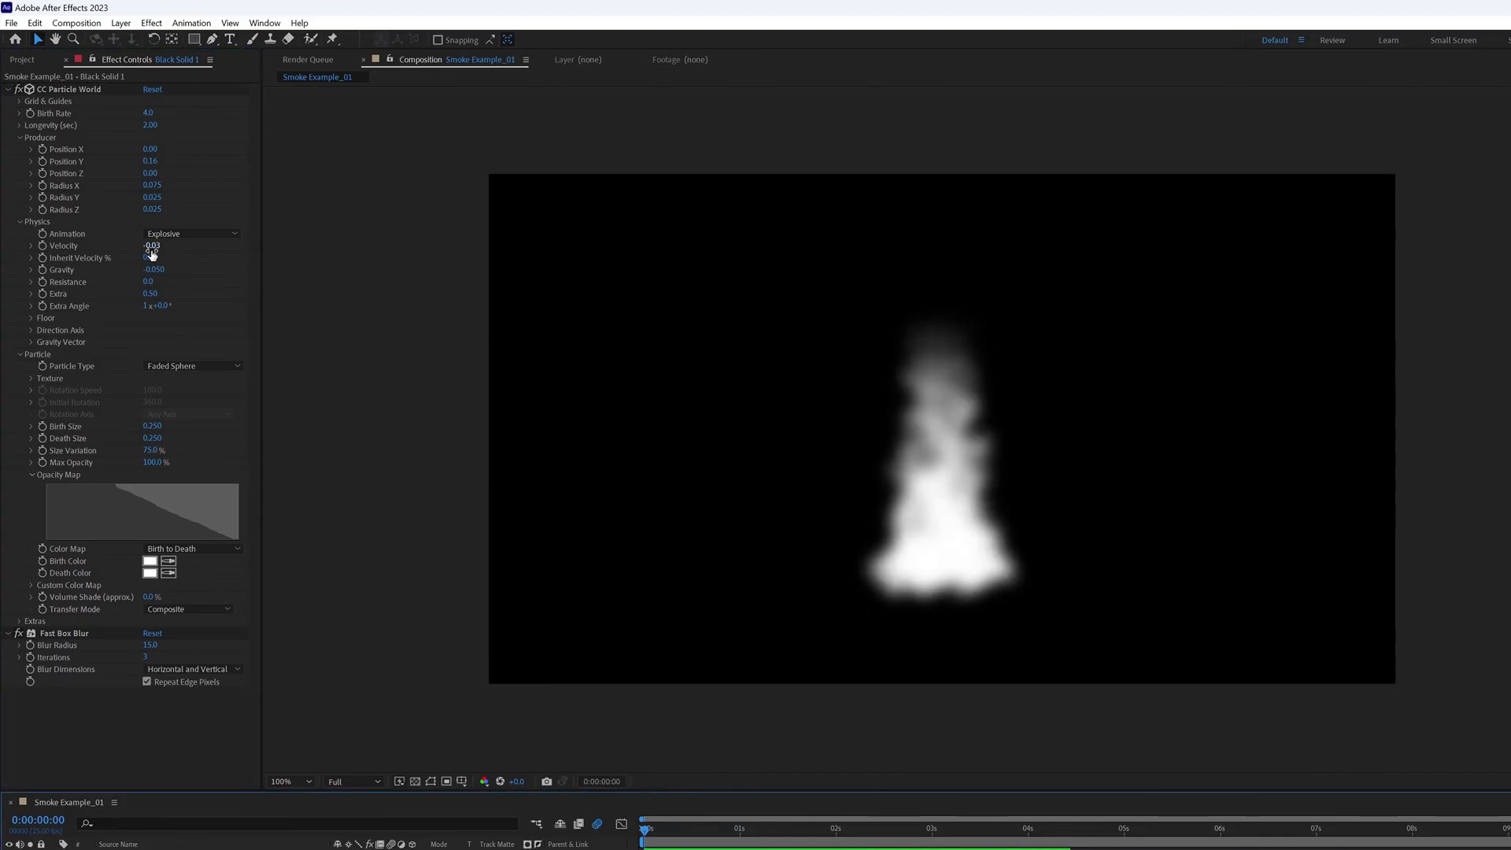
{"action": "left_click", "coordinate": [155, 246]}
{"action": "type", "text": "0.02"}
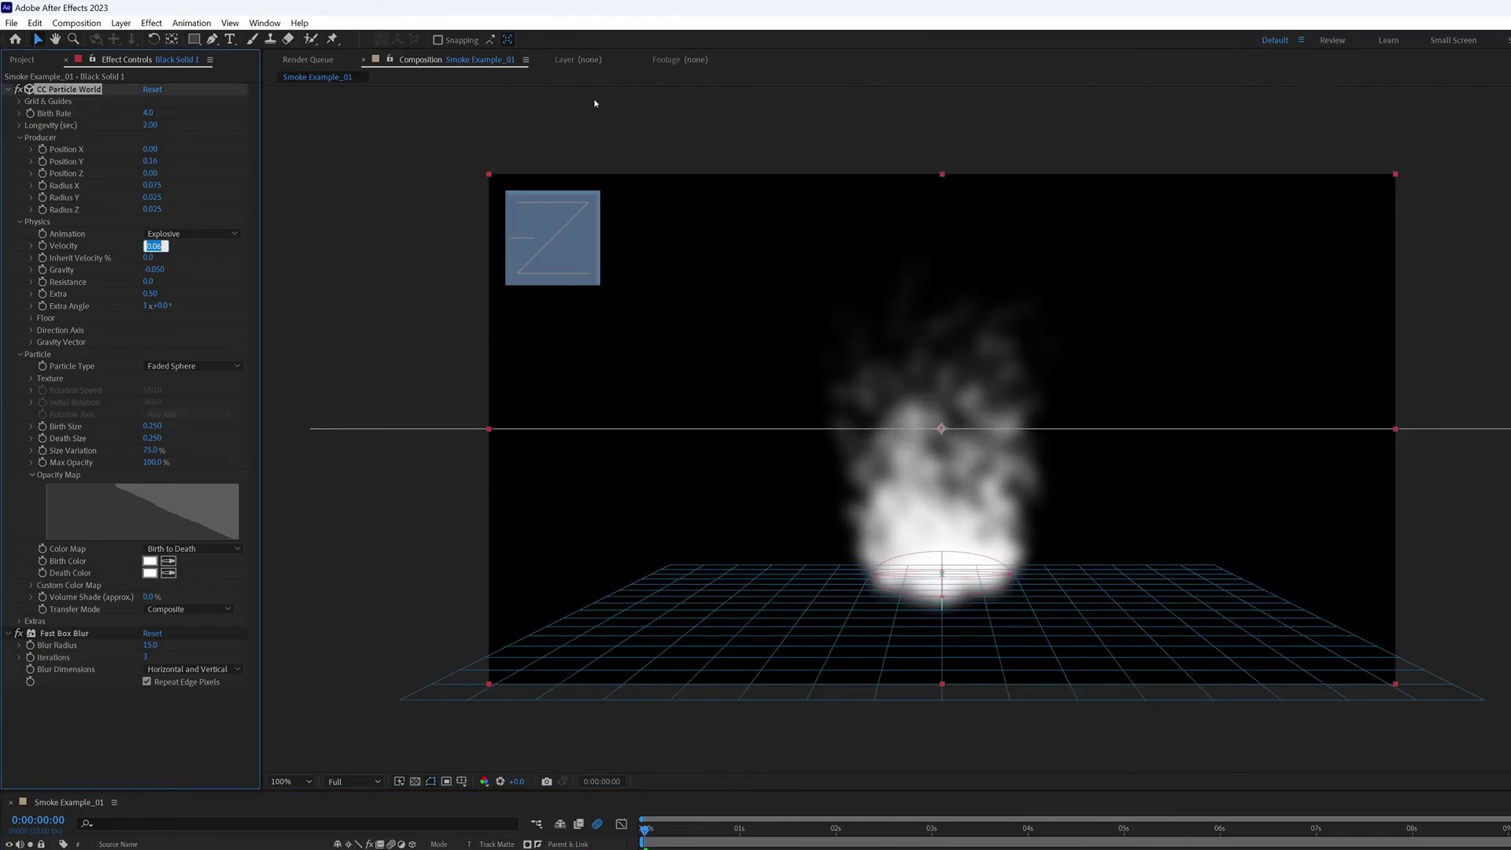
{"action": "key", "text": "Up"}
{"action": "key", "text": "Down"}
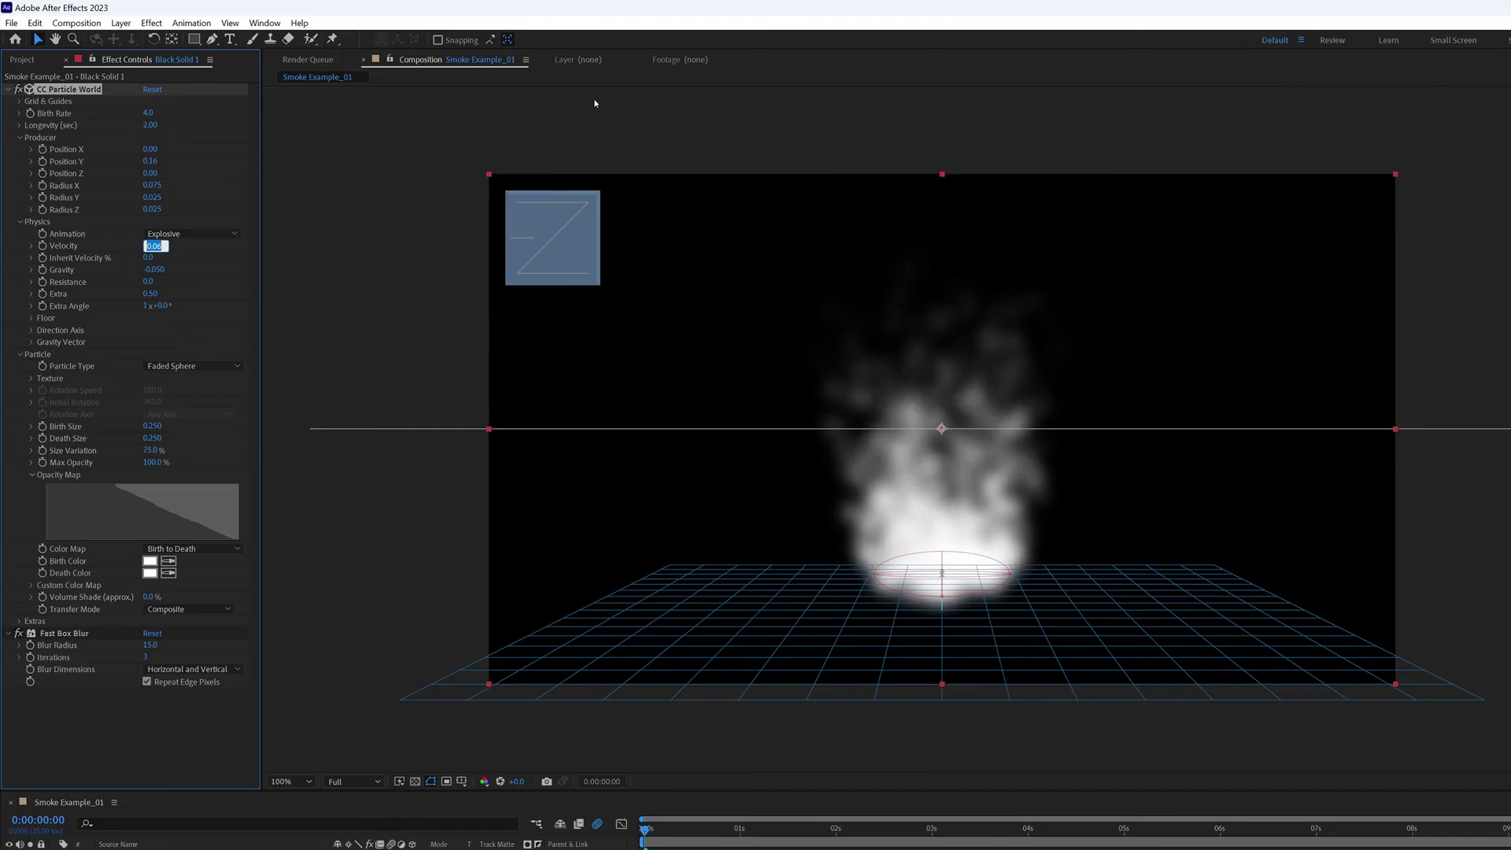
{"action": "left_click", "coordinate": [152, 186]}
{"action": "key", "text": "Down"}
{"action": "key", "text": "Down"}
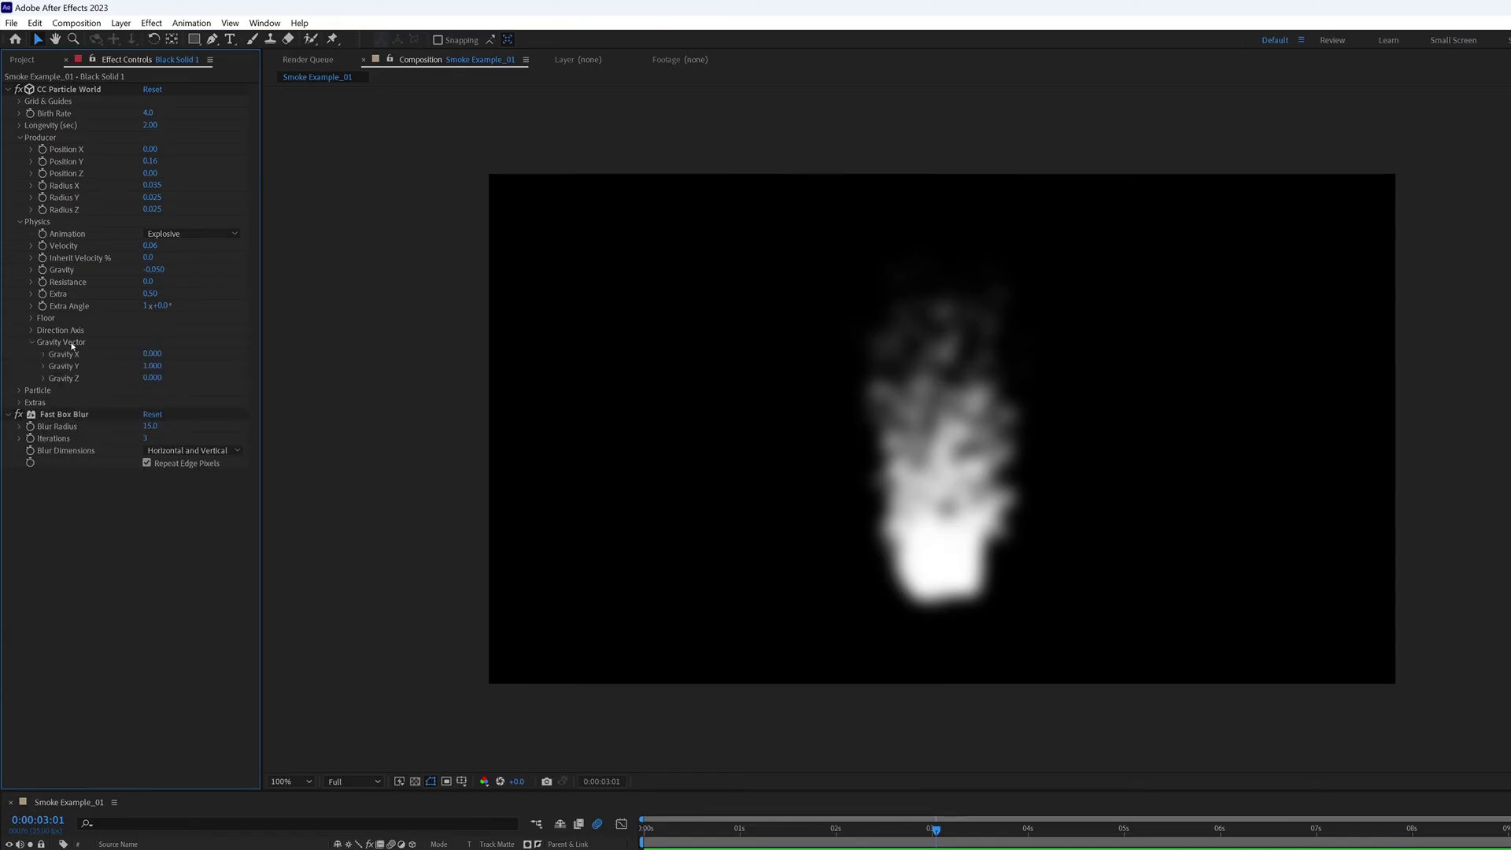
Set Gravity X to 0.4 so the smoke drifts sideways.
{"action": "left_click", "coordinate": [152, 354]}
{"action": "type", "text": "0.2"}
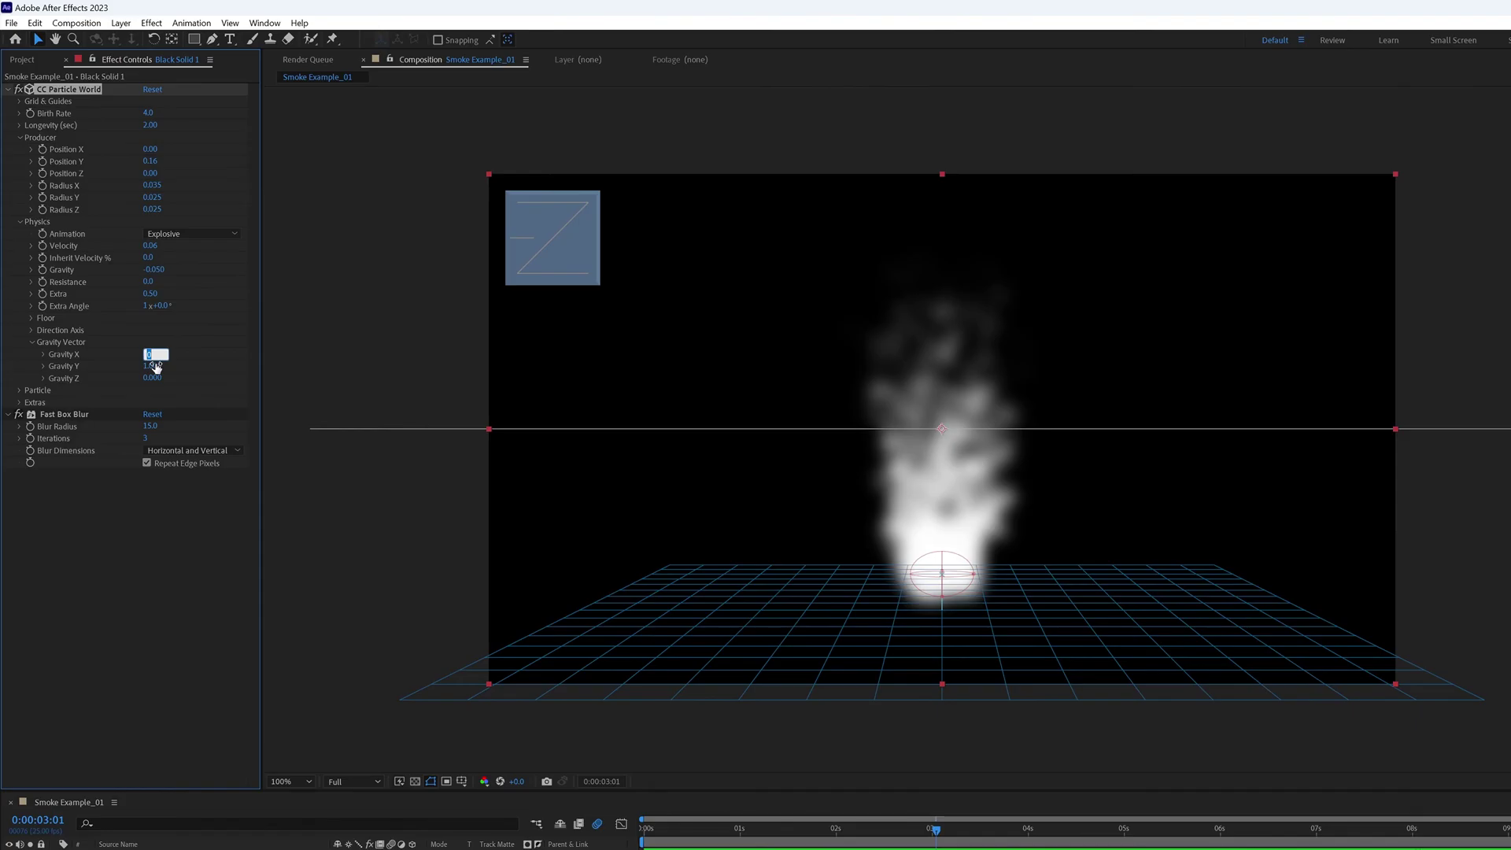
{"action": "key", "text": "Return"}
{"action": "type", "text": "0.4"}
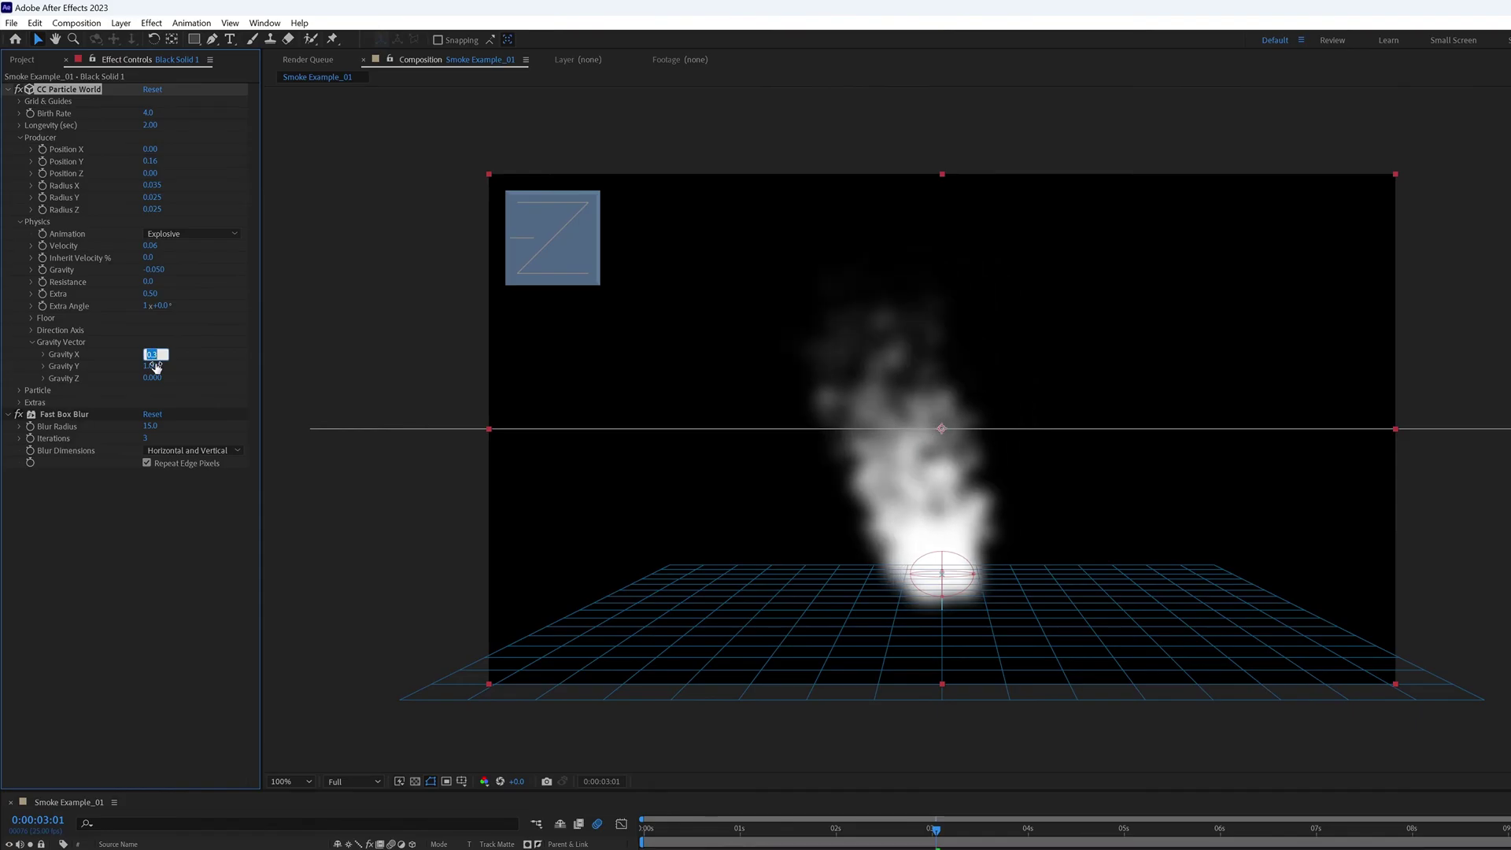
{"action": "key", "text": "Return"}
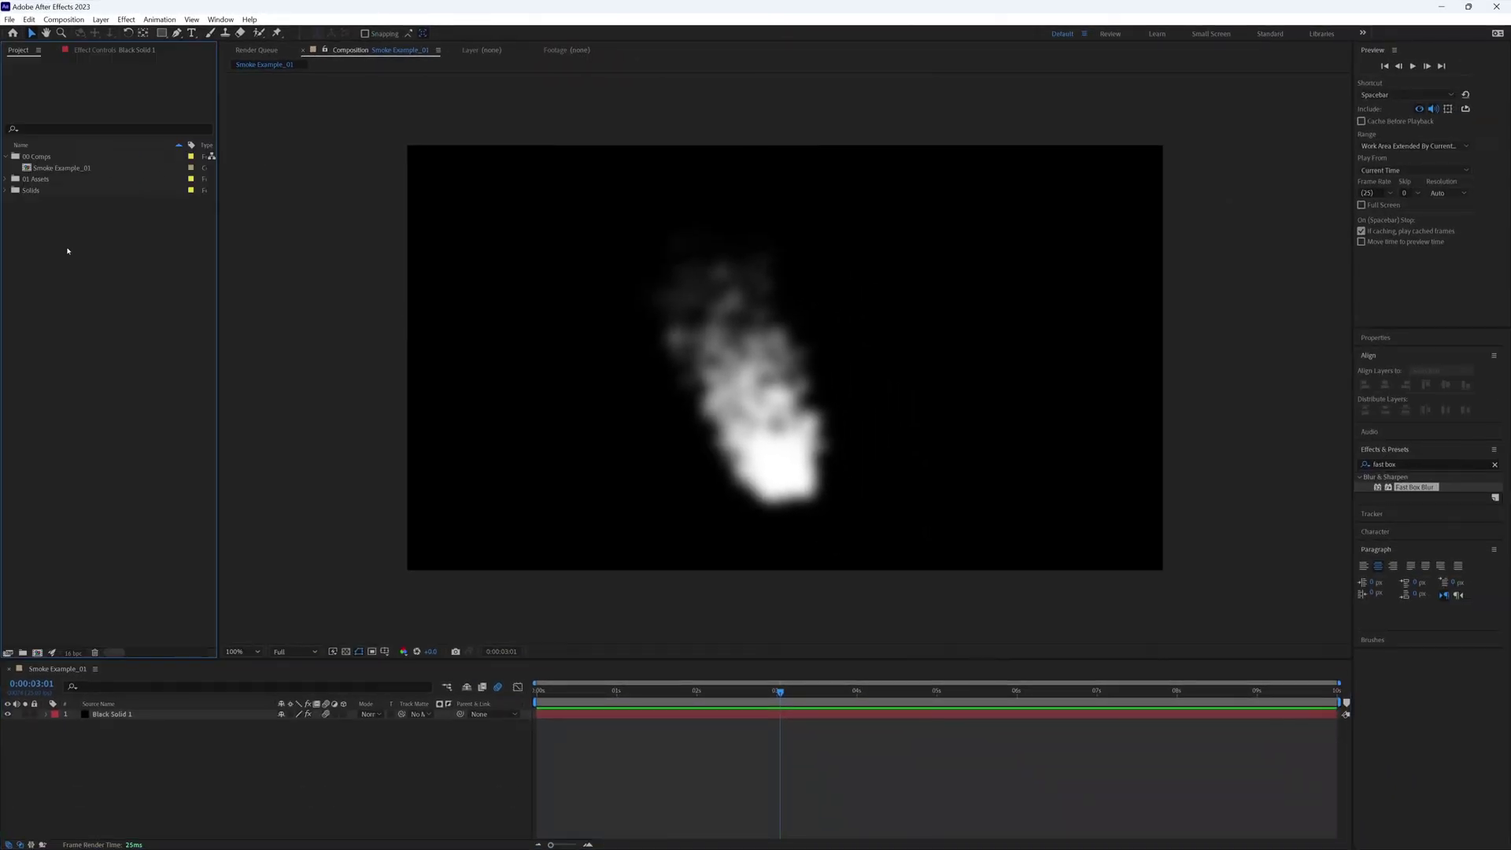
Duplicate Smoke Example_01 and open the copy, Smoke Example_02.
{"action": "left_click", "coordinate": [78, 169]}
{"action": "key", "text": "ctrl+d"}
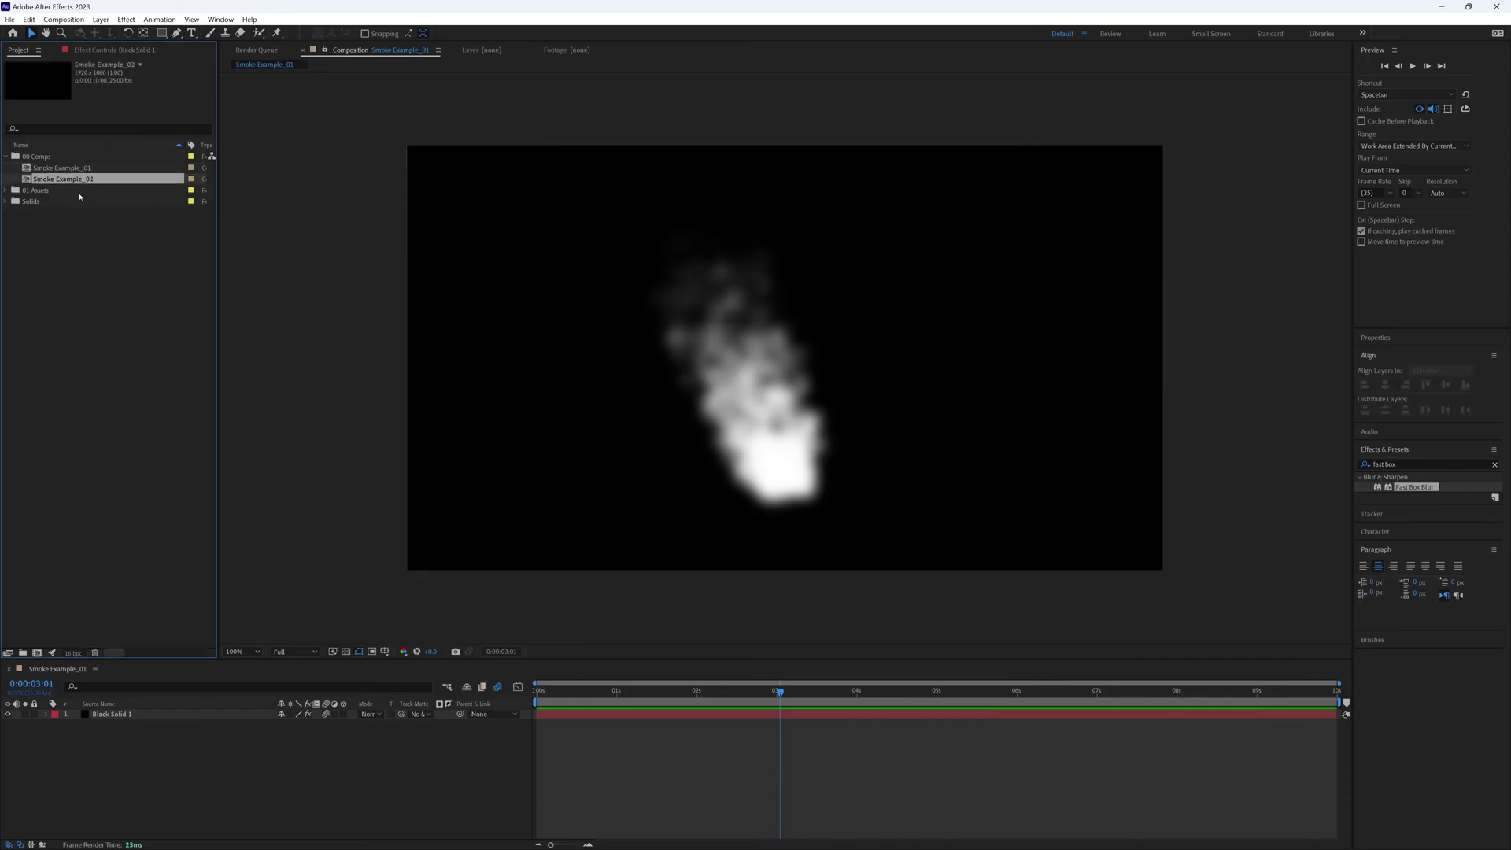
{"action": "double_click", "coordinate": [78, 181]}
Delete both effects from Black Solid 1 and search Effects & Presets for 'parti'.
{"action": "left_click", "coordinate": [114, 714]}
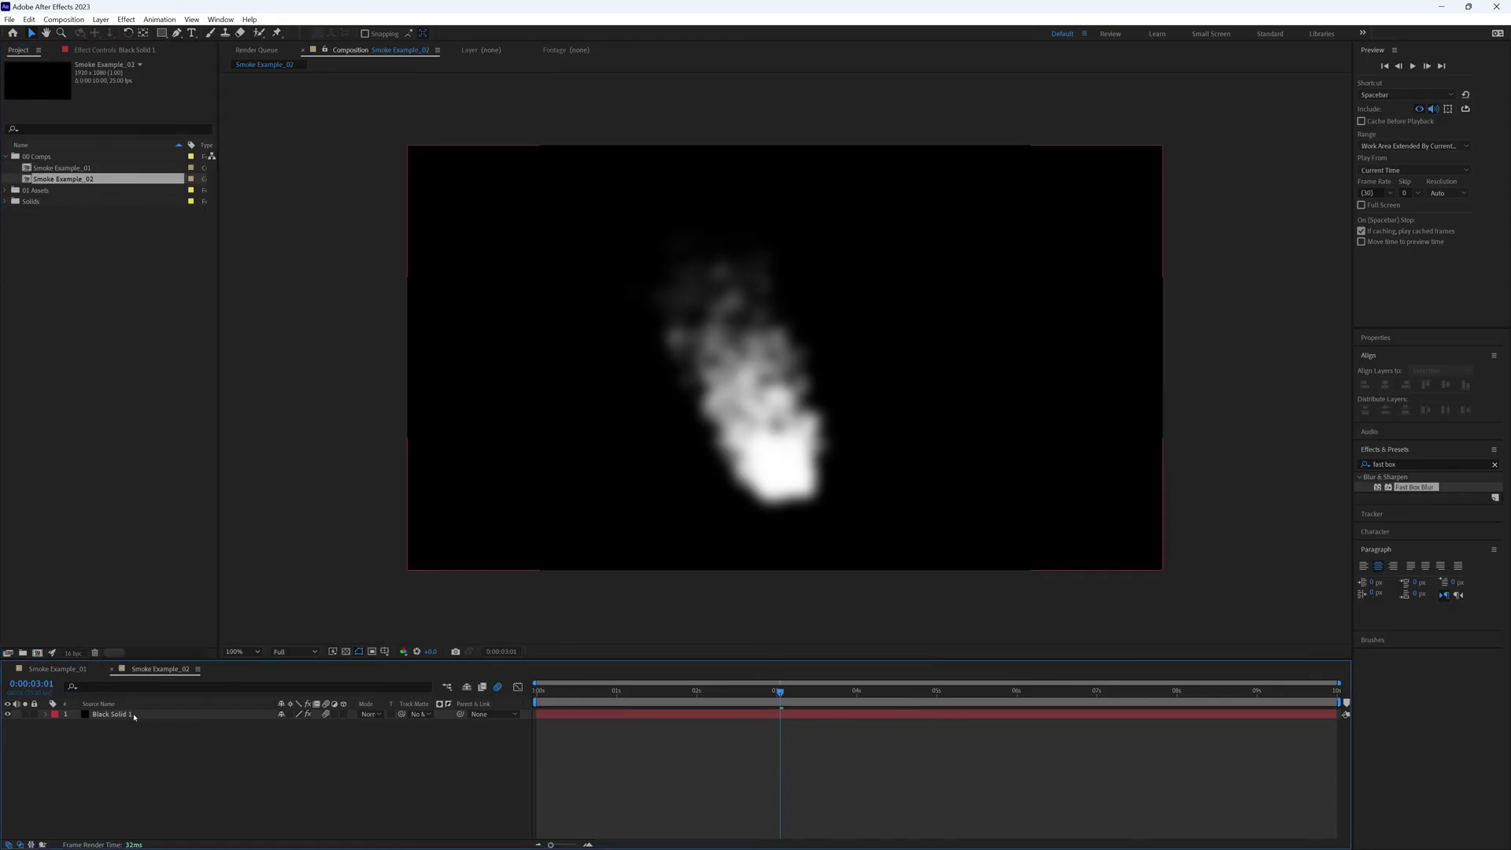
{"action": "left_click", "coordinate": [98, 51]}
{"action": "left_click", "coordinate": [56, 75]}
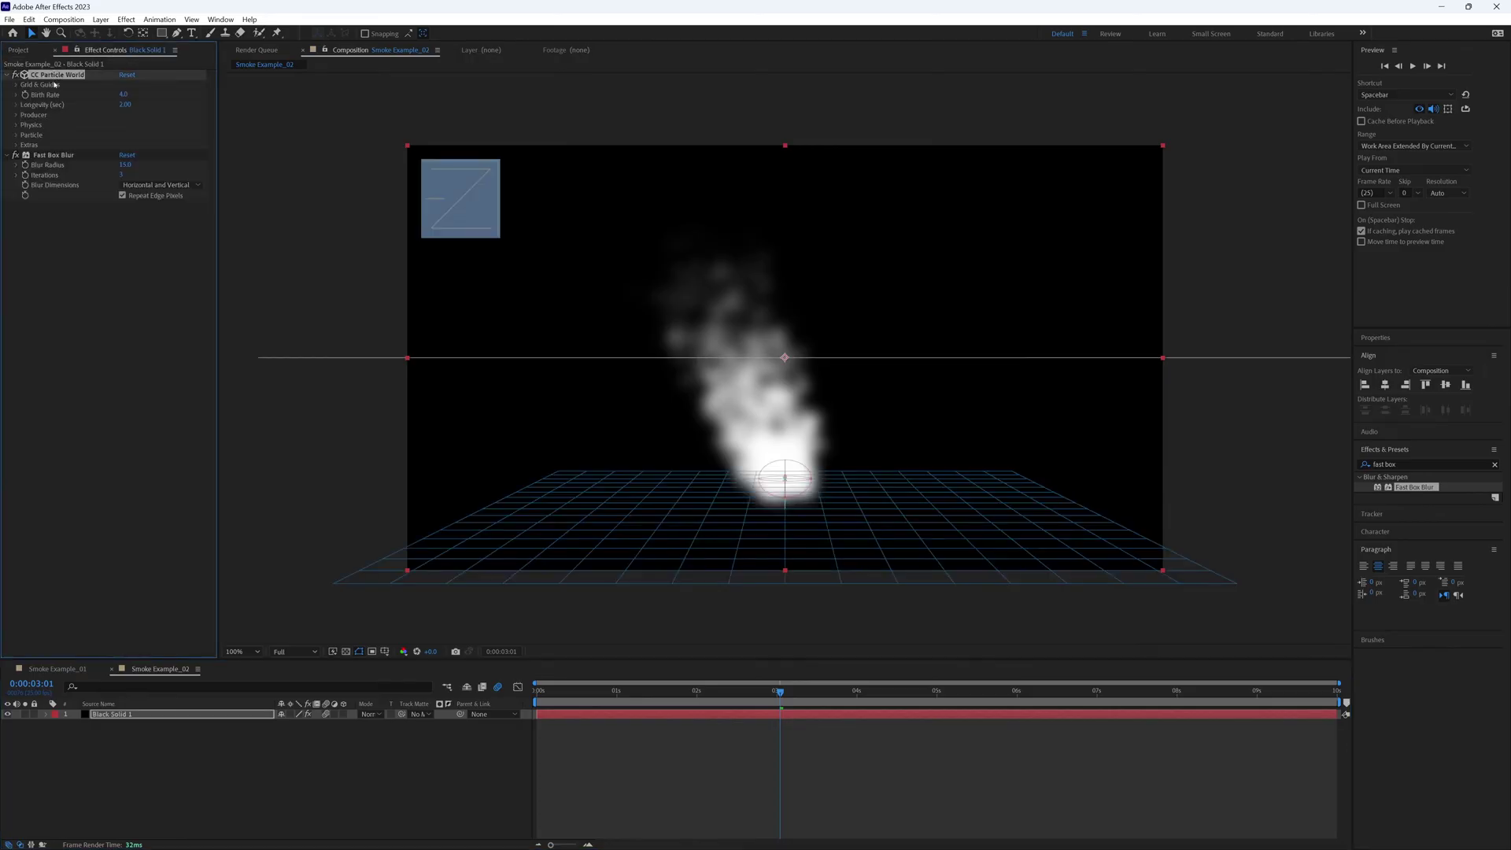
{"action": "key", "text": "Delete"}
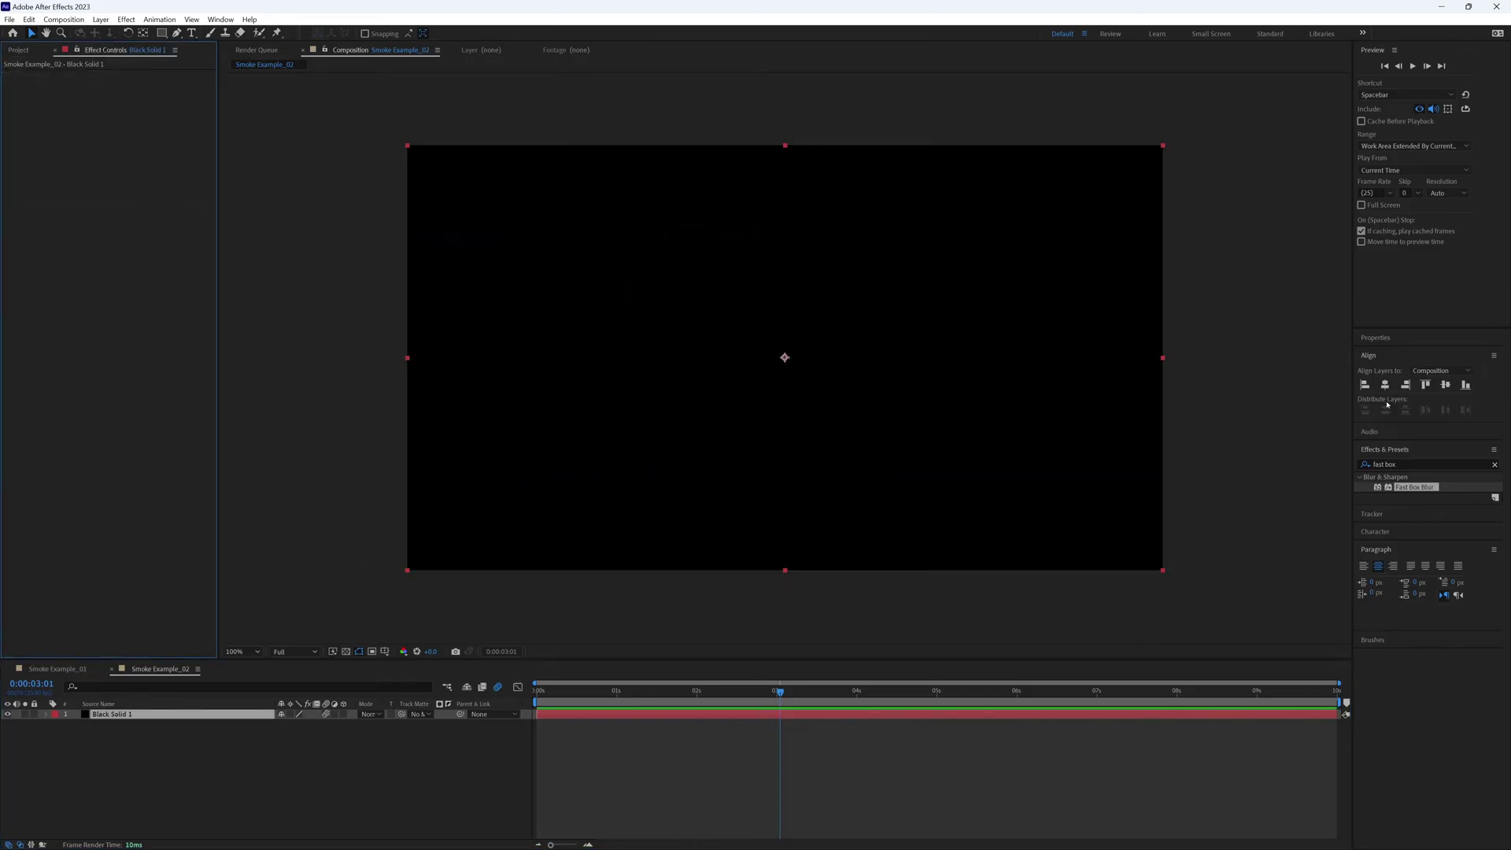
{"action": "left_click", "coordinate": [1399, 464]}
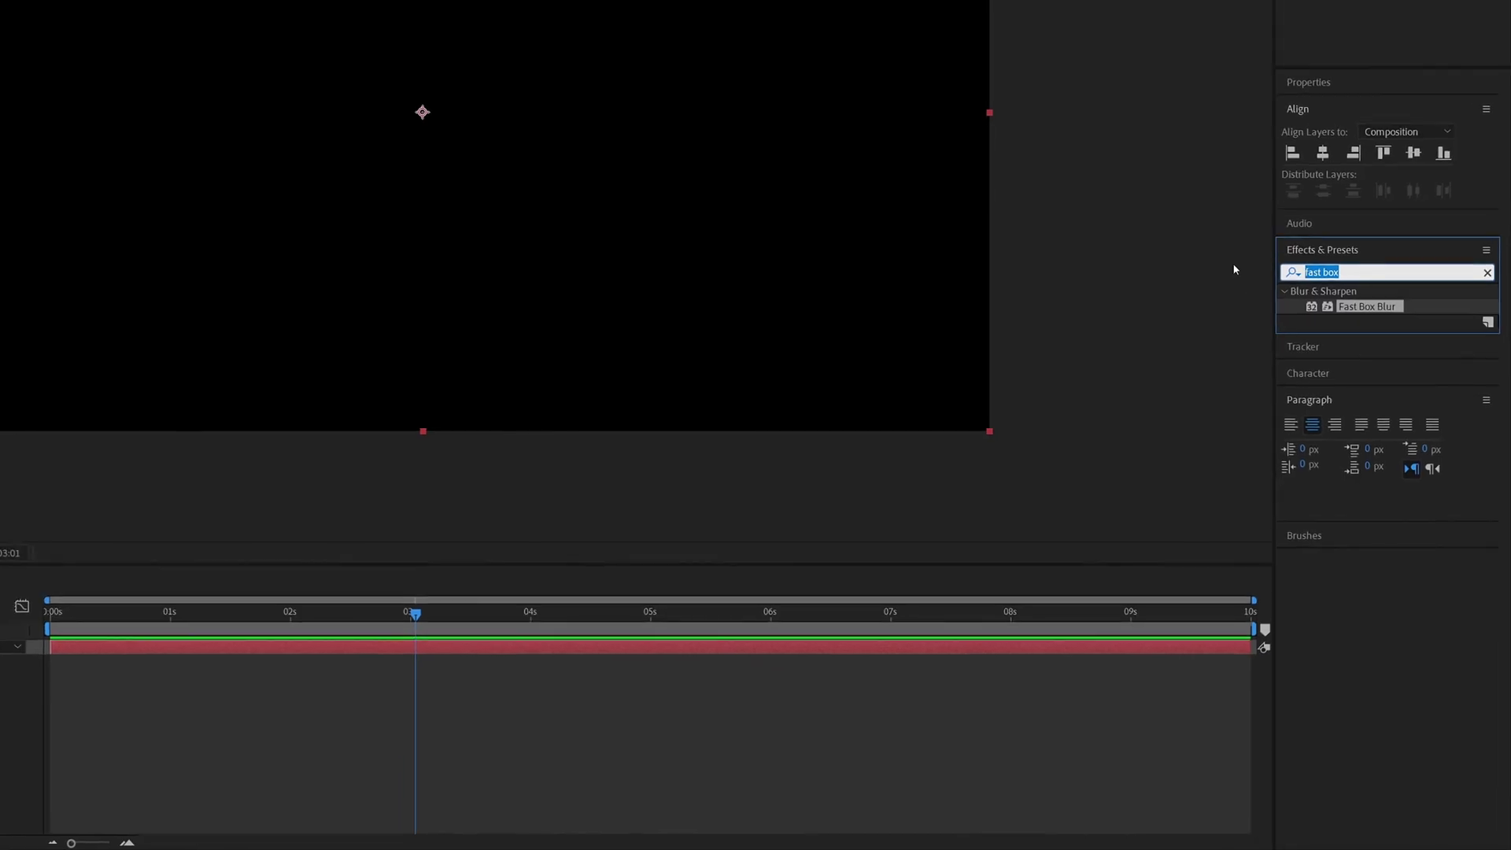
{"action": "type", "text": "parti"}
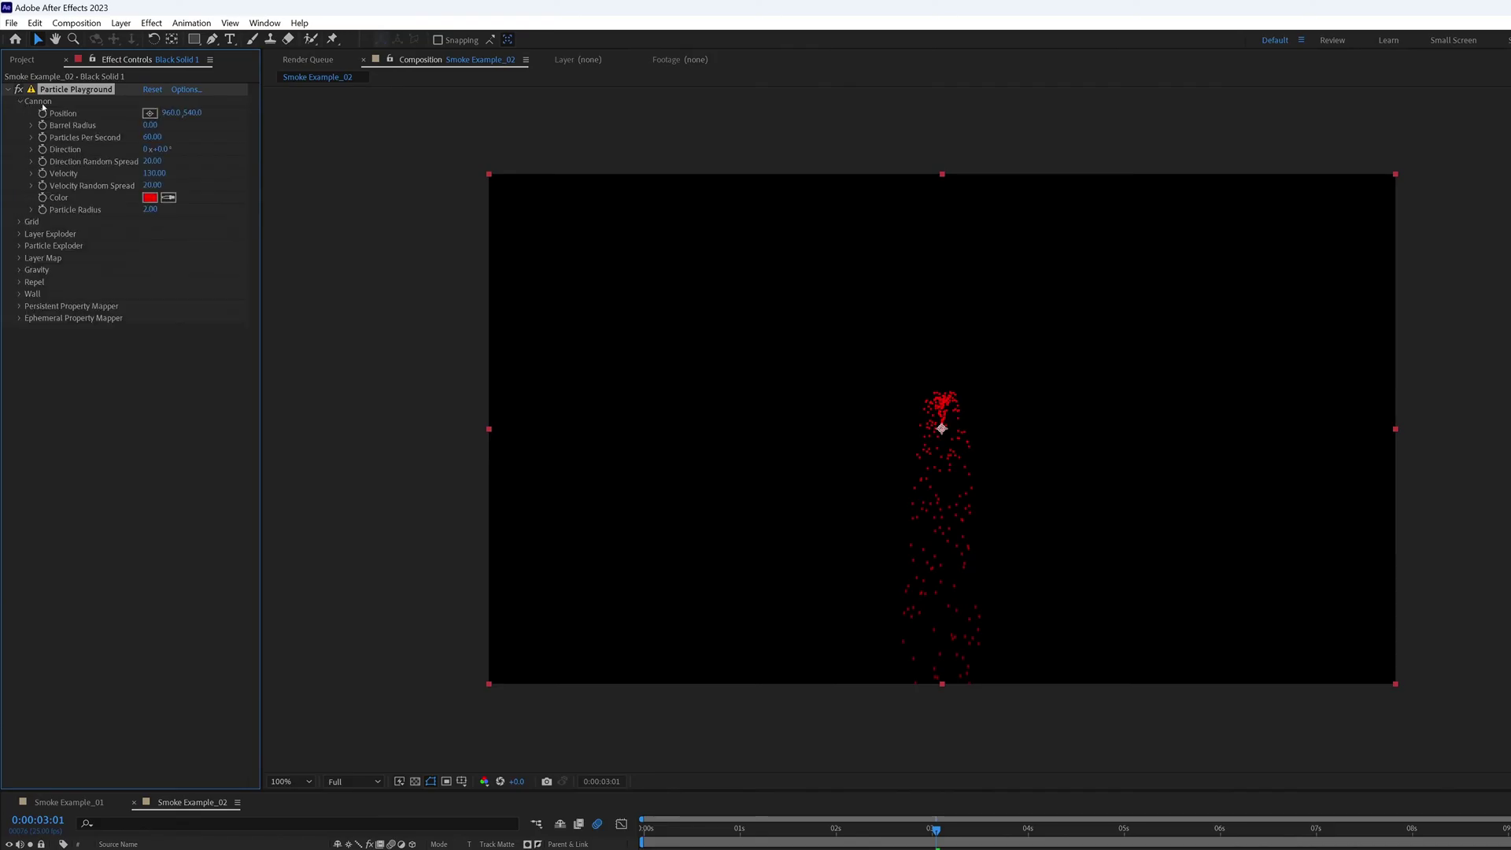
Move the Particle Playground cannon lower and make its particles white with radius 5.
{"action": "left_click_drag", "start_coordinate": [192, 112], "coordinate": [434, 117]}
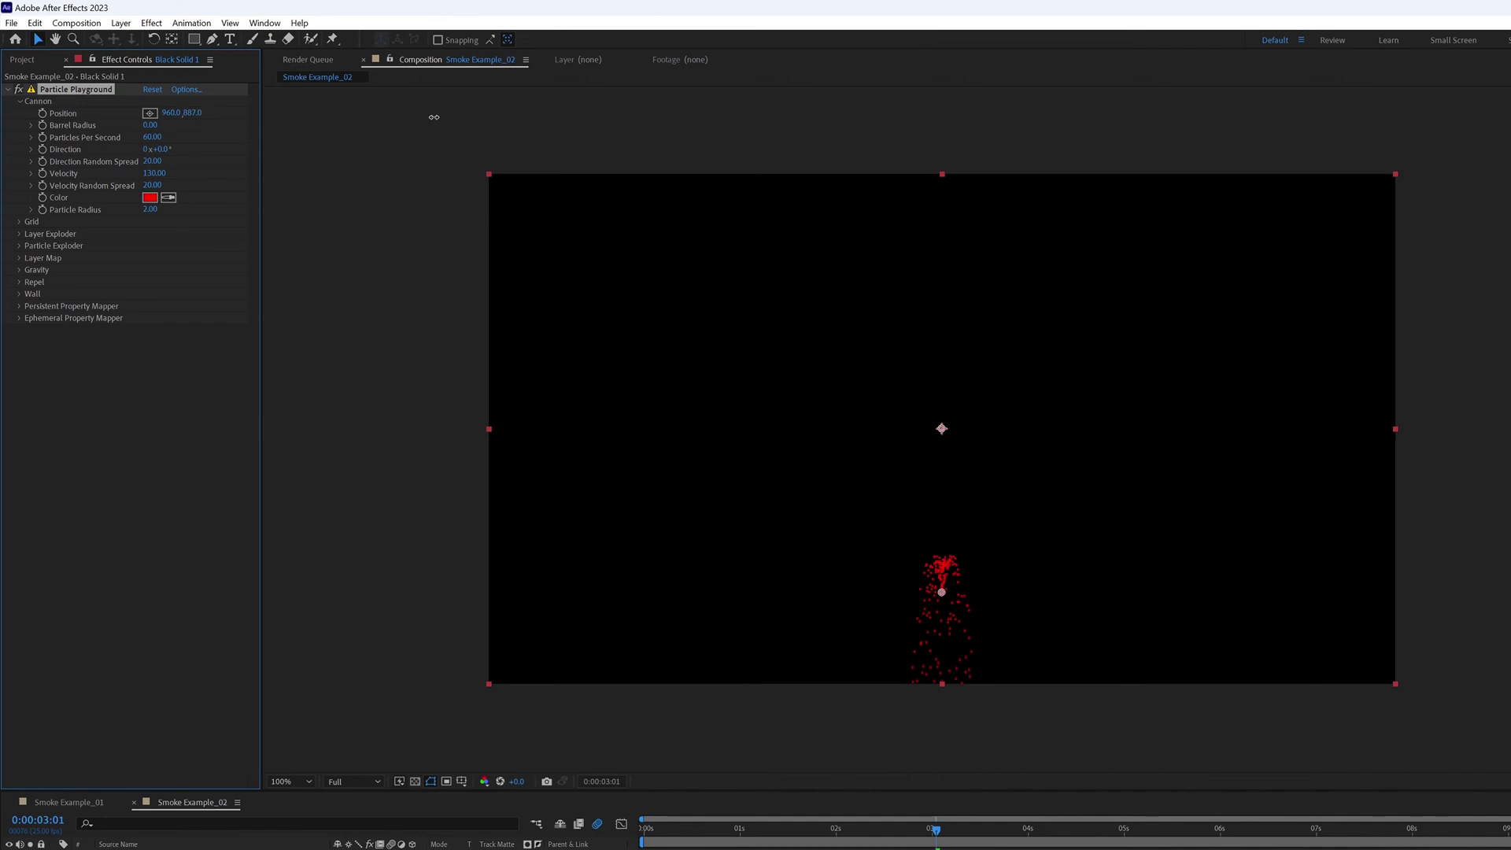
{"action": "left_click", "coordinate": [150, 198]}
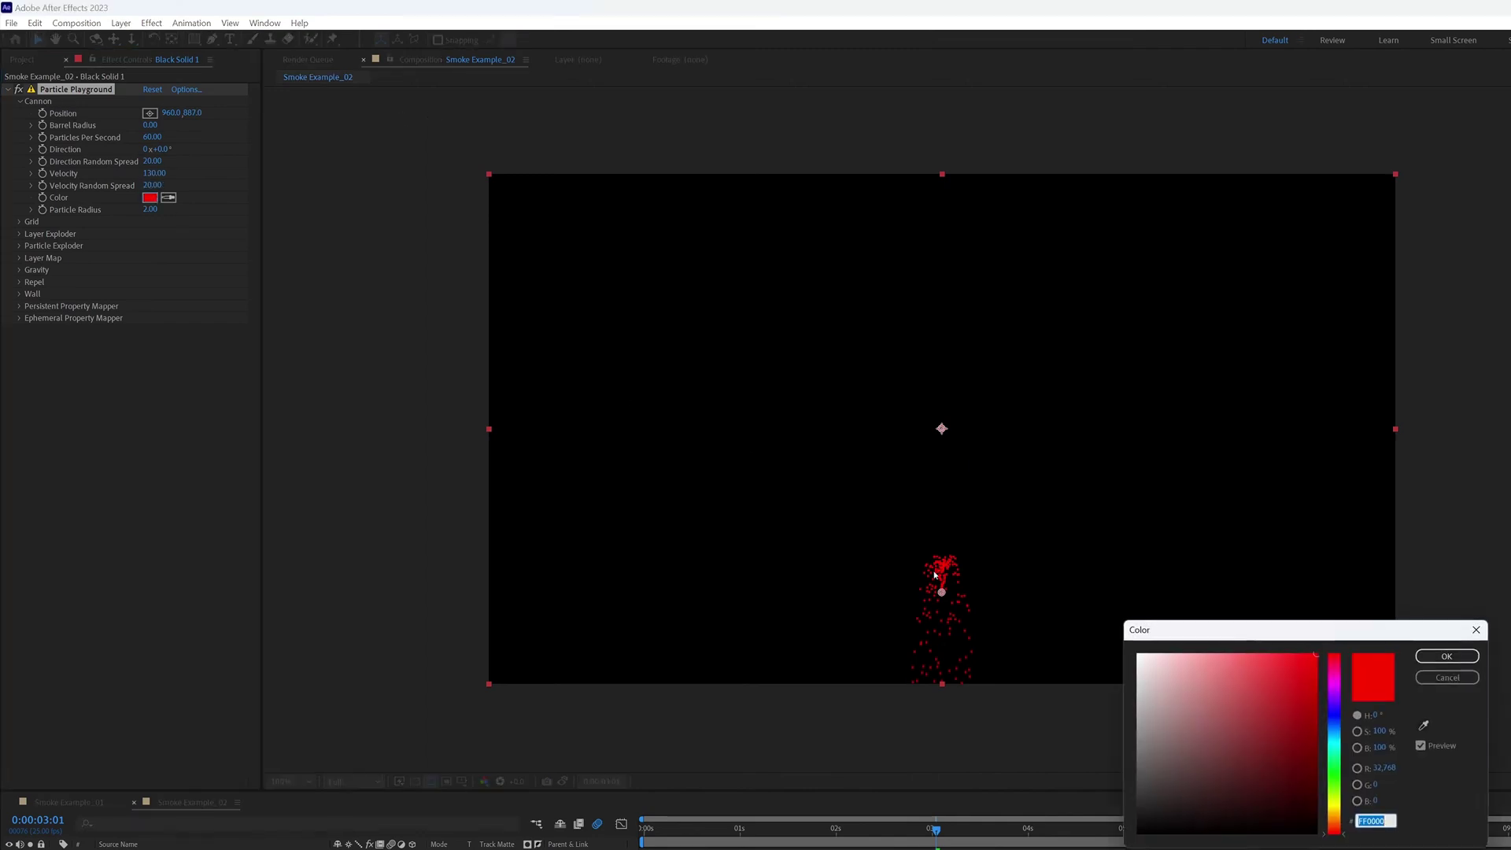
{"action": "left_click", "coordinate": [1138, 655]}
{"action": "left_click", "coordinate": [1446, 655]}
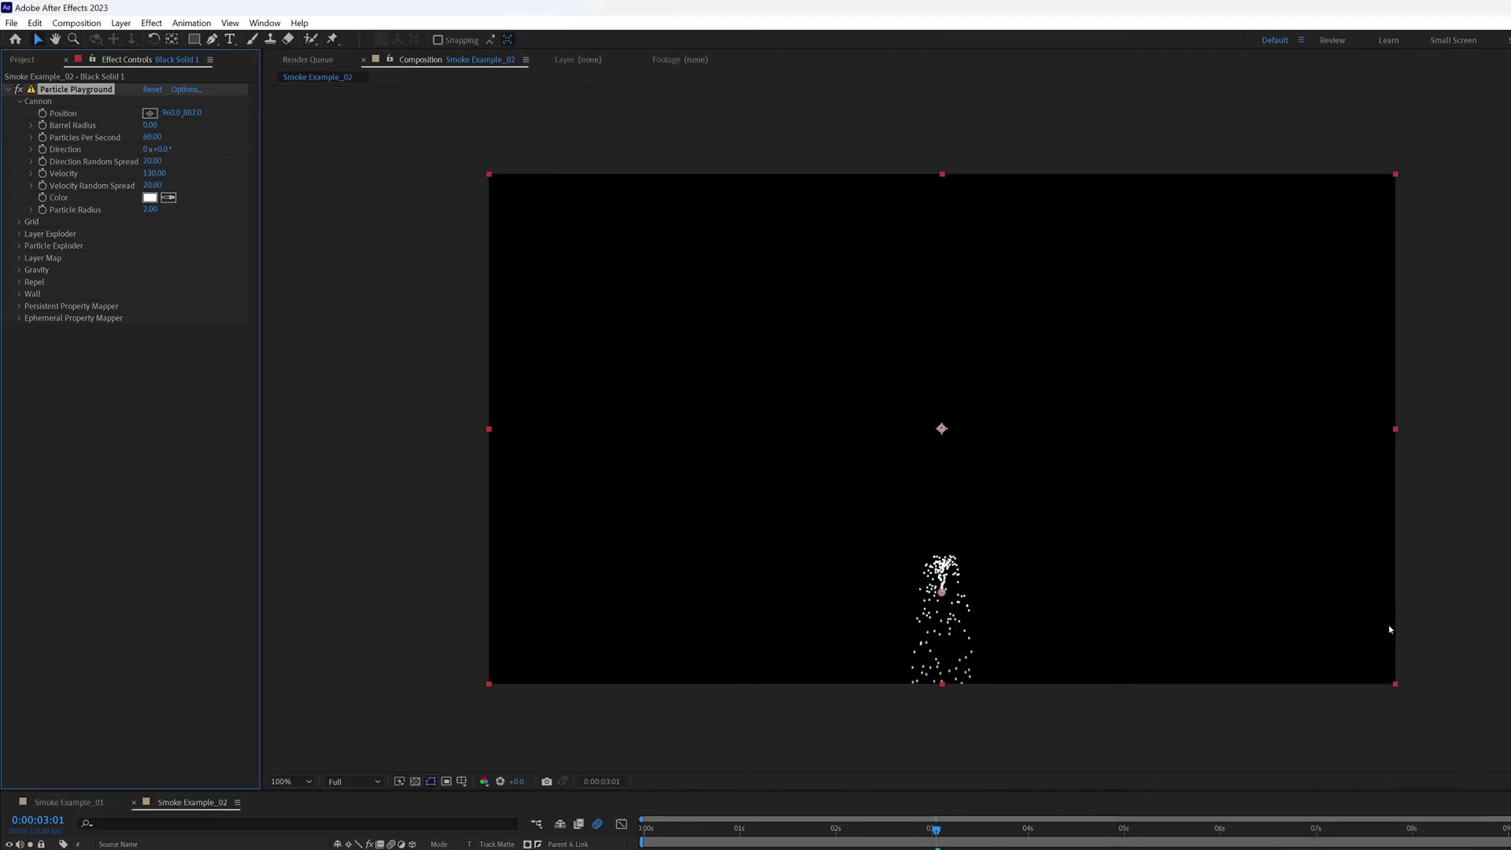
{"action": "left_click", "coordinate": [152, 209]}
{"action": "type", "text": "5"}
{"action": "key", "text": "Return"}
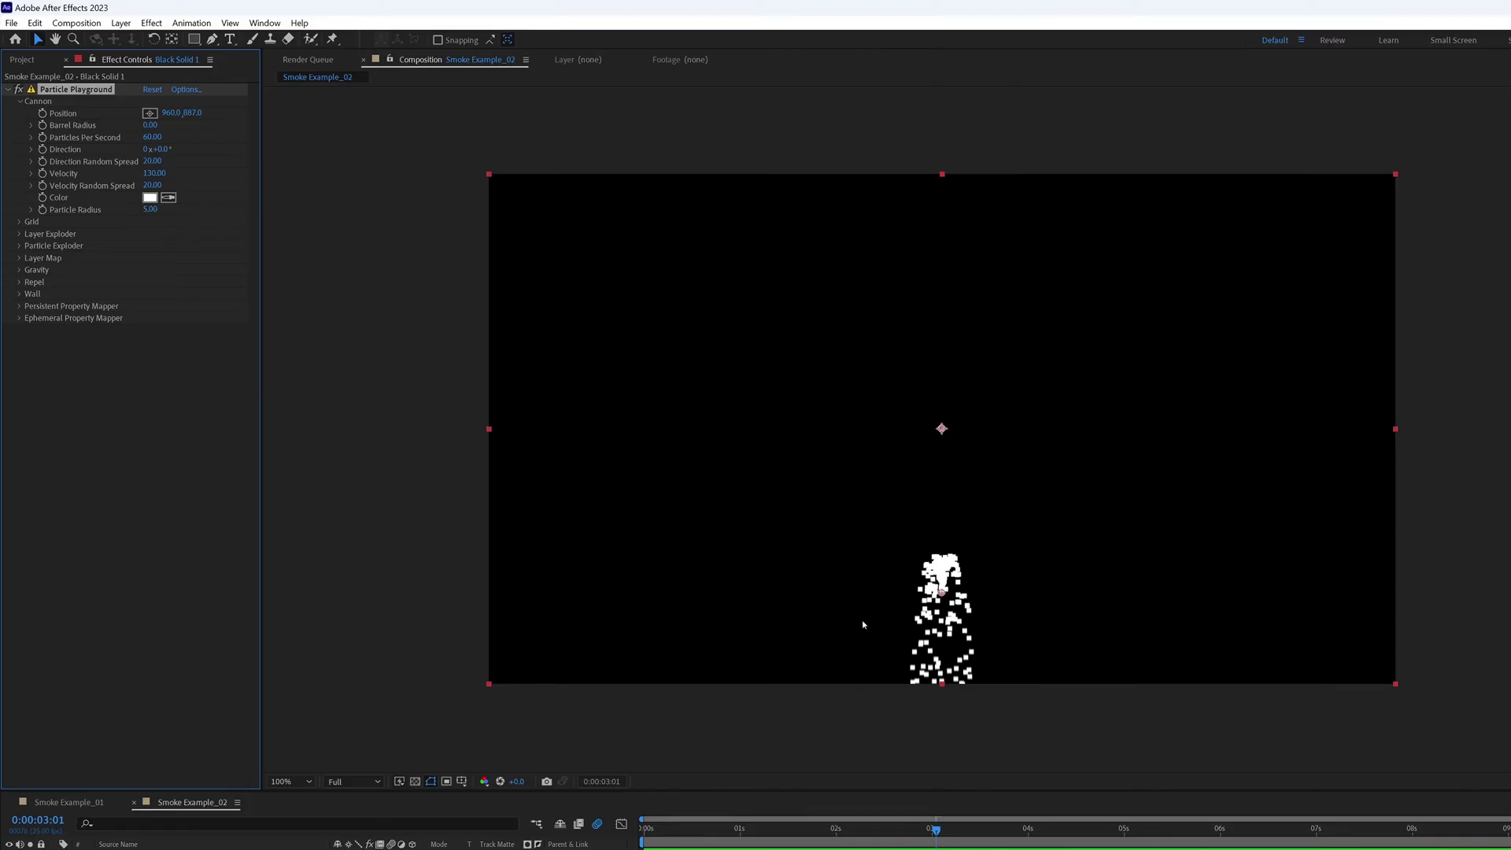
Set Particle Playground's Gravity Force to -50 so particles rise.
{"action": "left_click", "coordinate": [20, 274]}
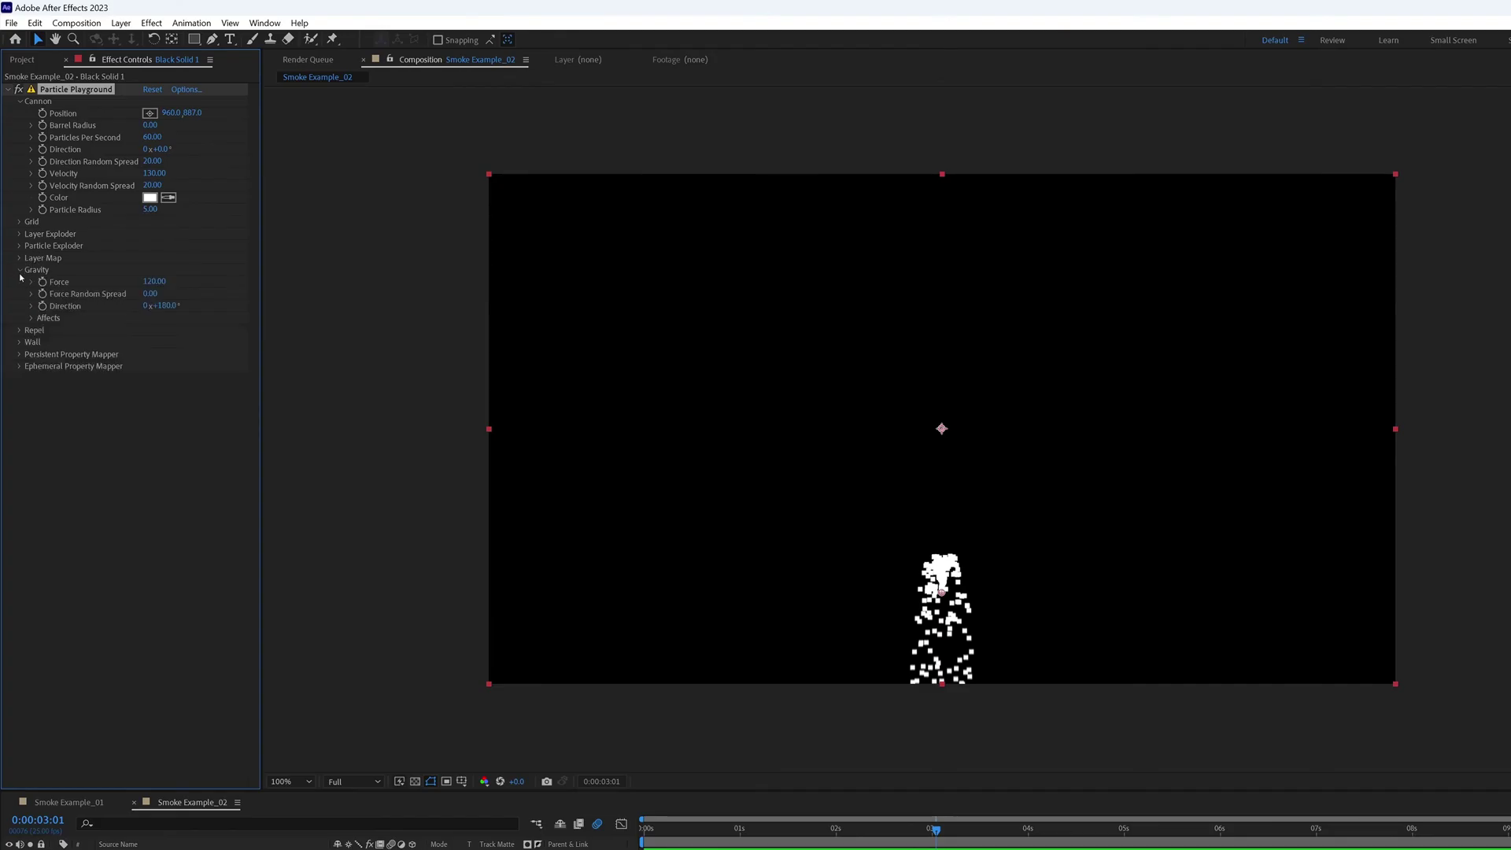
{"action": "left_click", "coordinate": [155, 282]}
{"action": "type", "text": "-50"}
{"action": "key", "text": "Return"}
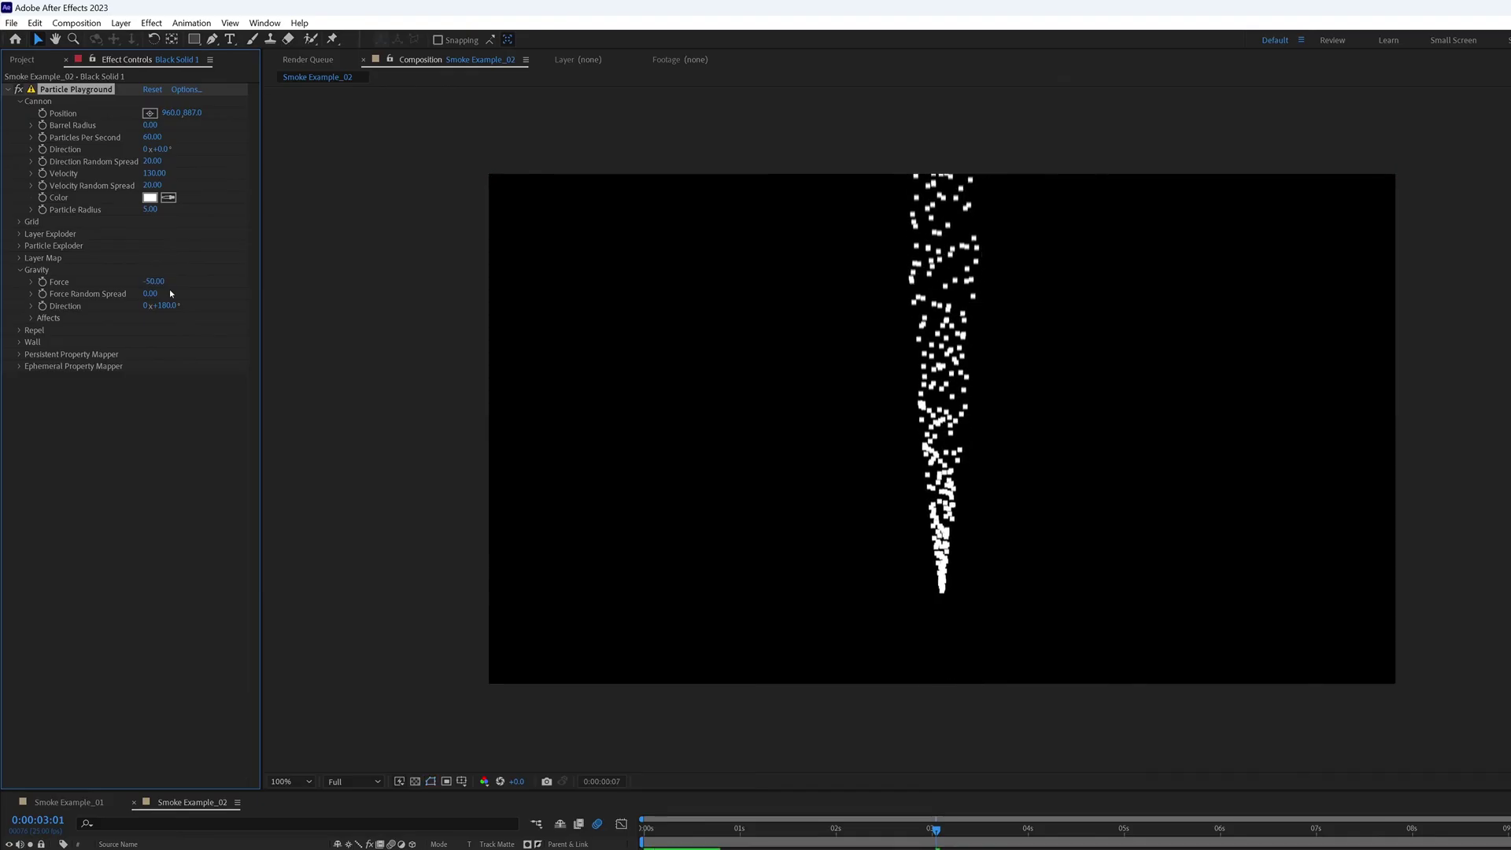
Set the cannon's Particles Per Second to 150.
{"action": "left_click", "coordinate": [72, 406]}
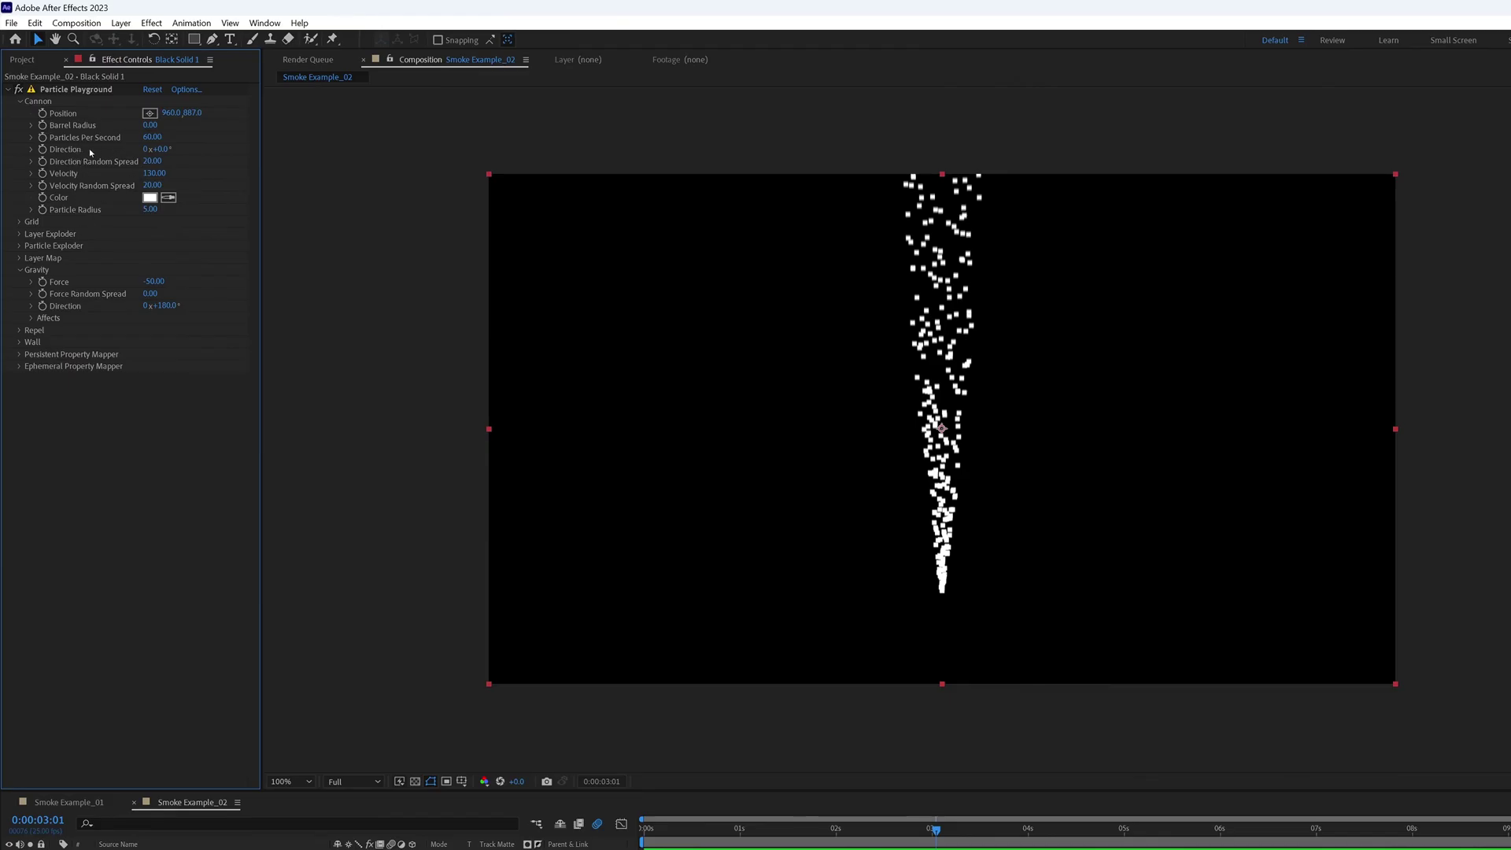
{"action": "left_click", "coordinate": [149, 138]}
{"action": "type", "text": "150"}
{"action": "key", "text": "Return"}
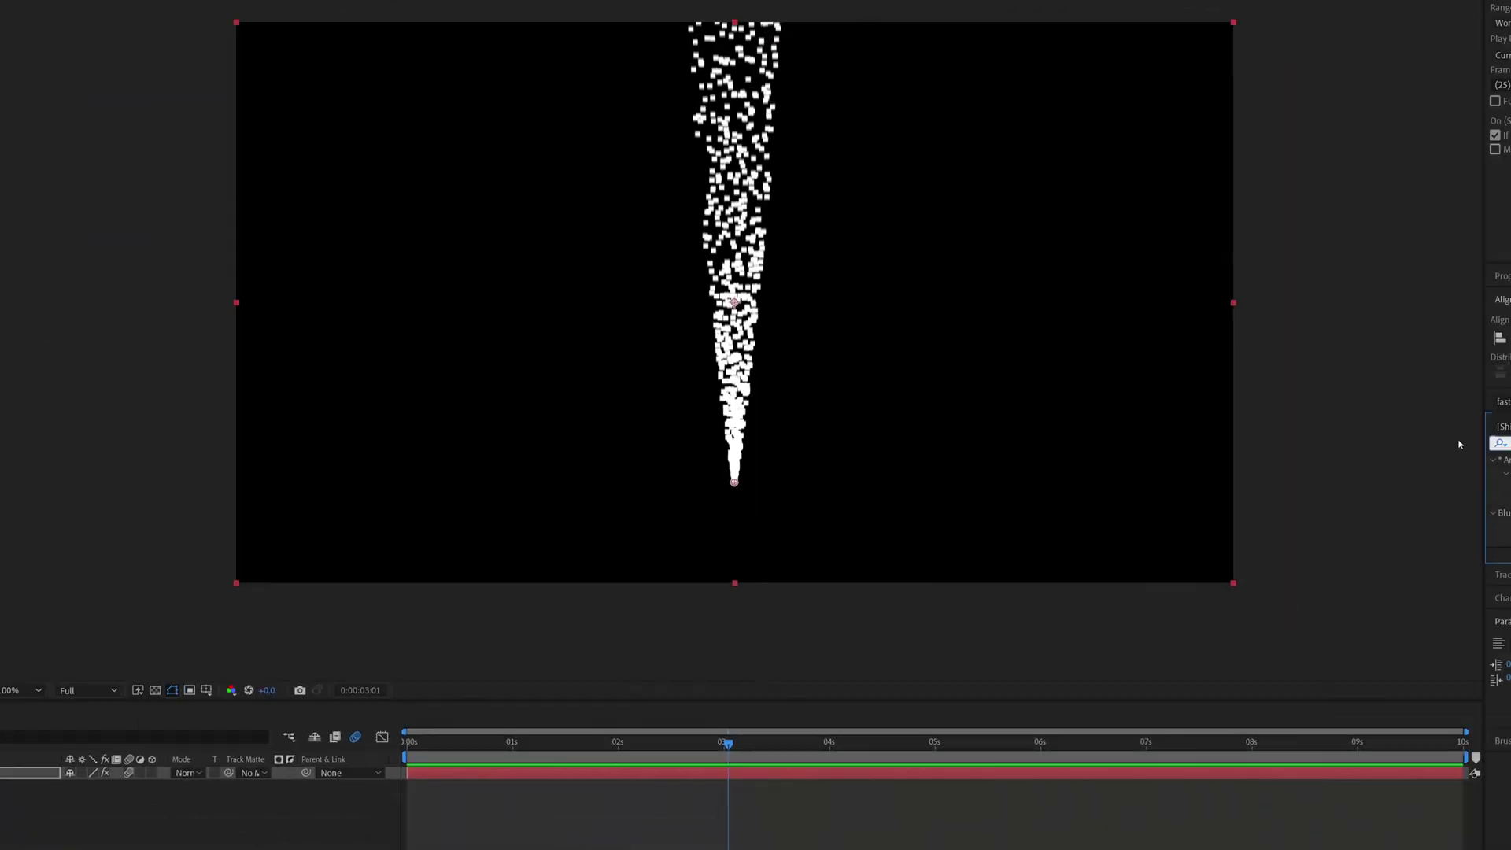
Apply Fast Box Blur at radius 15, lower the cannon to 960, 901, and preview.
{"action": "type", "text": "fast bo"}
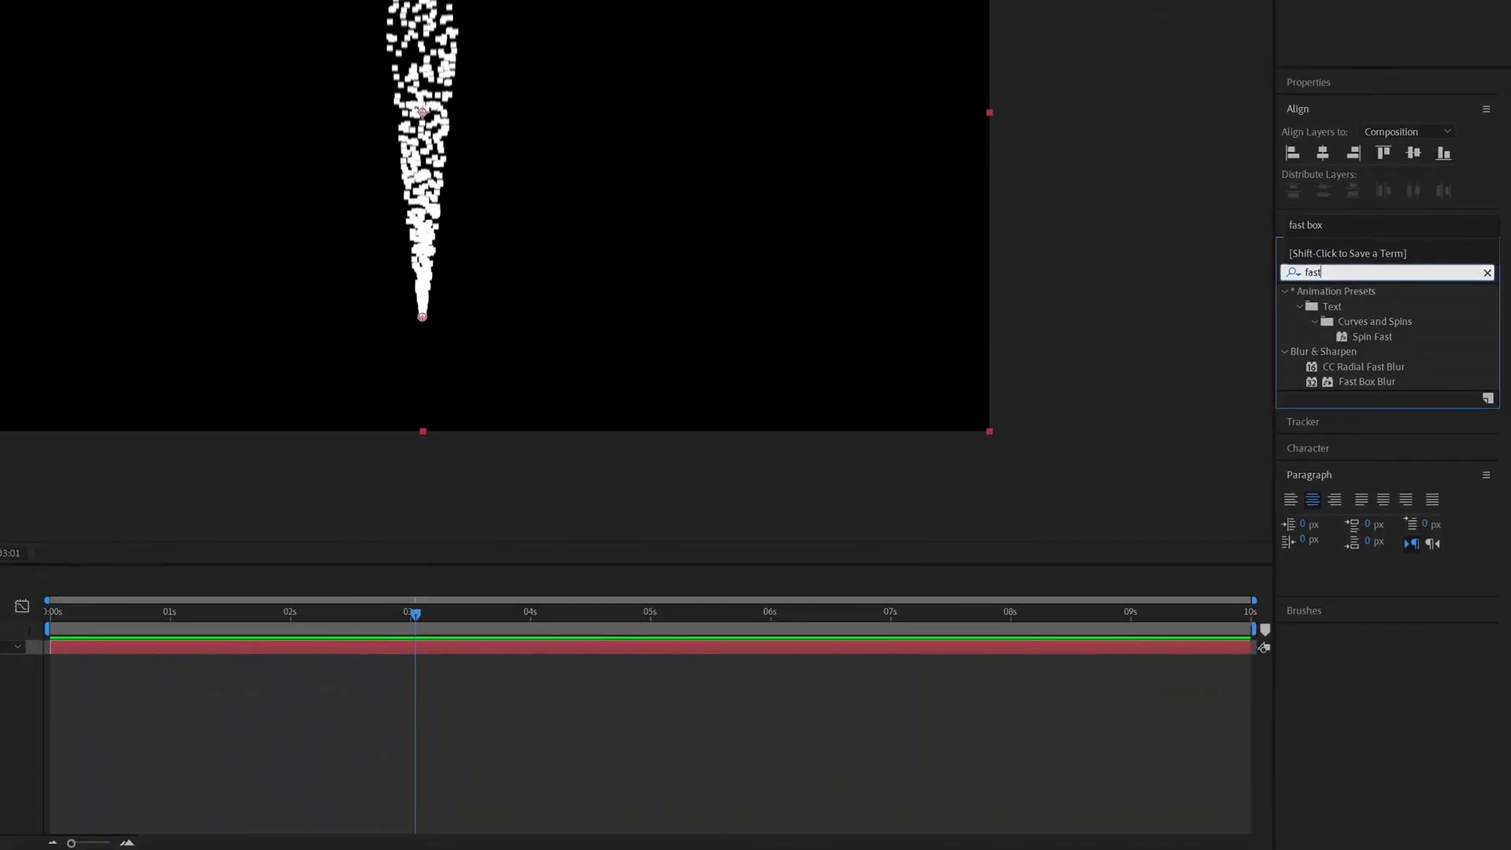
{"action": "double_click", "coordinate": [1370, 306]}
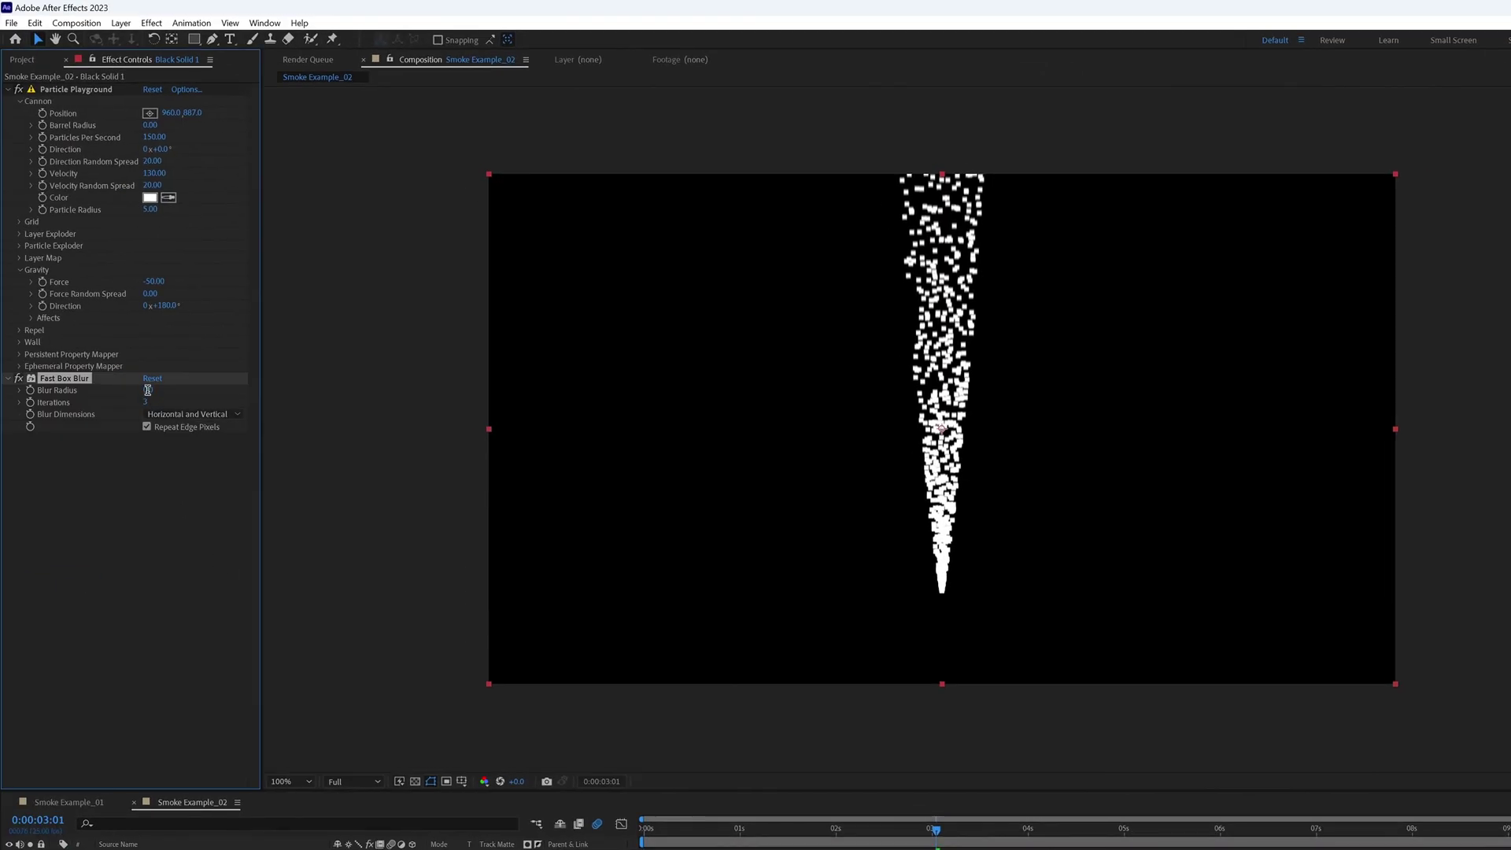
{"action": "left_click", "coordinate": [147, 390]}
{"action": "type", "text": "15"}
{"action": "key", "text": "Return"}
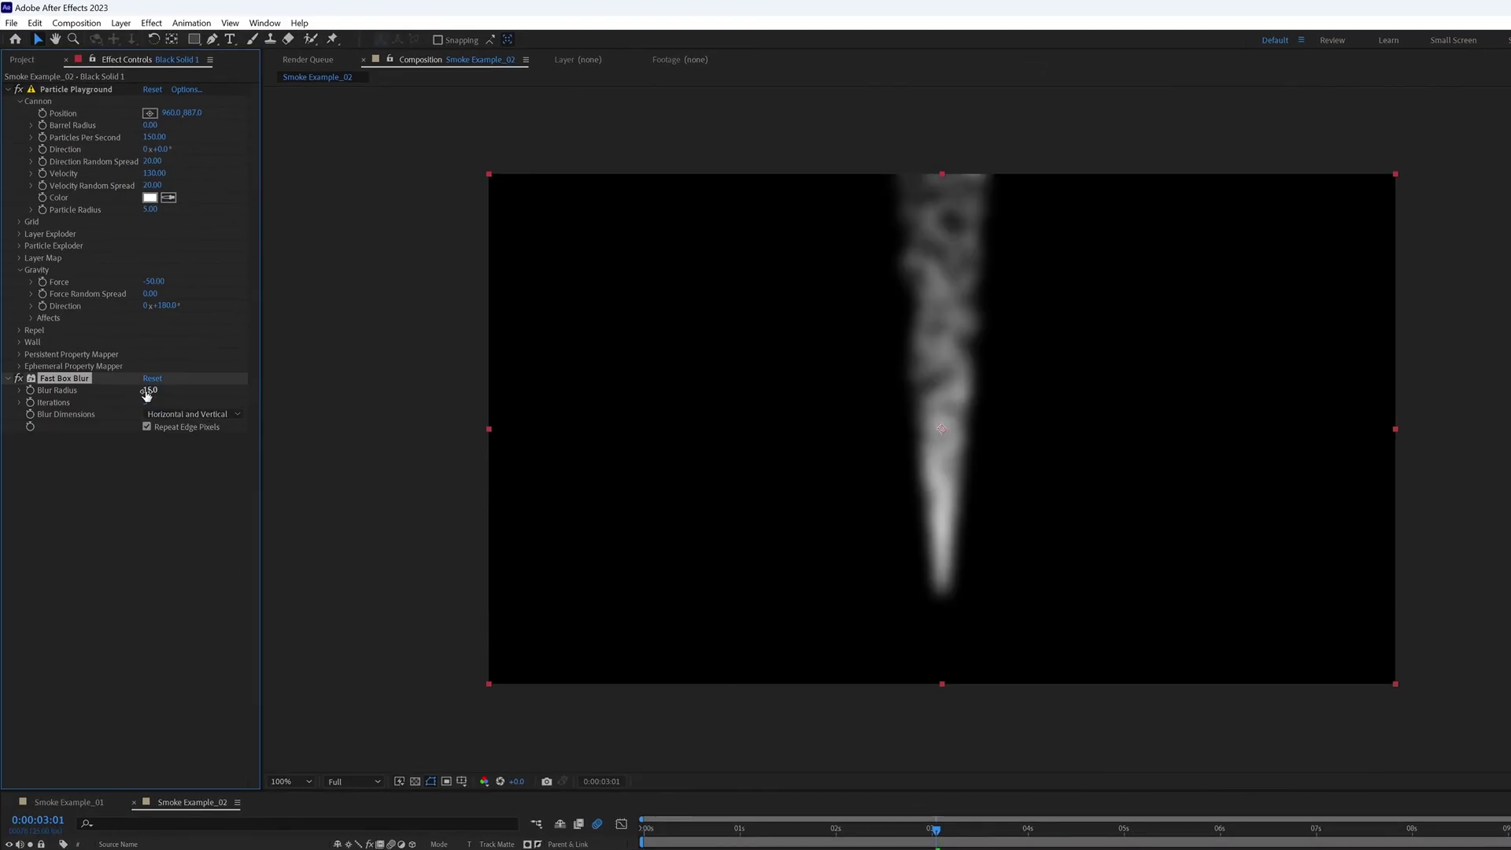
{"action": "left_click_drag", "start_coordinate": [192, 113], "coordinate": [213, 111]}
{"action": "key", "text": "ctrl+shift+a"}
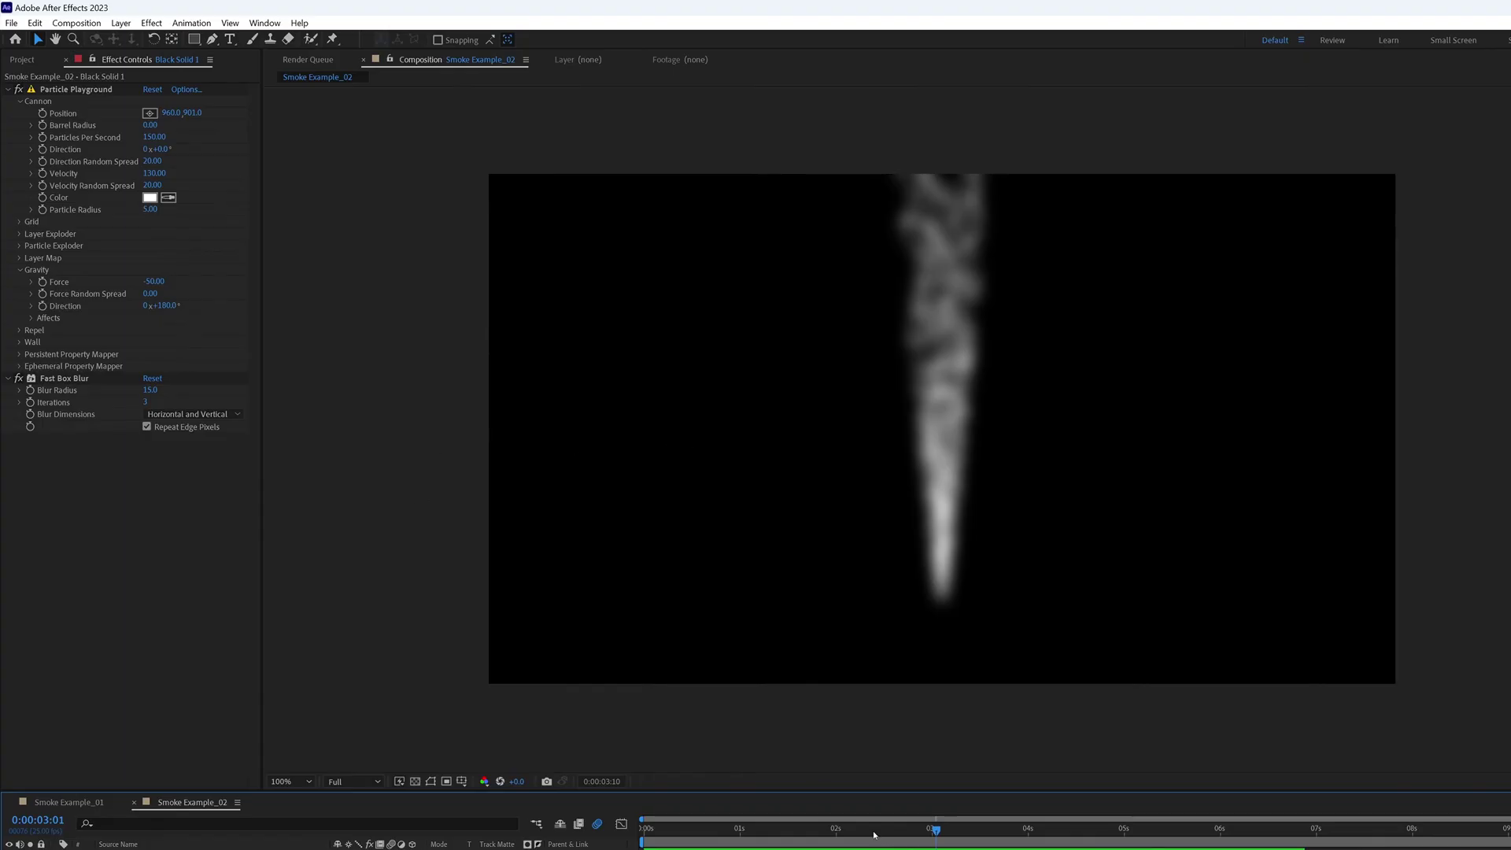
{"action": "key", "text": "space"}
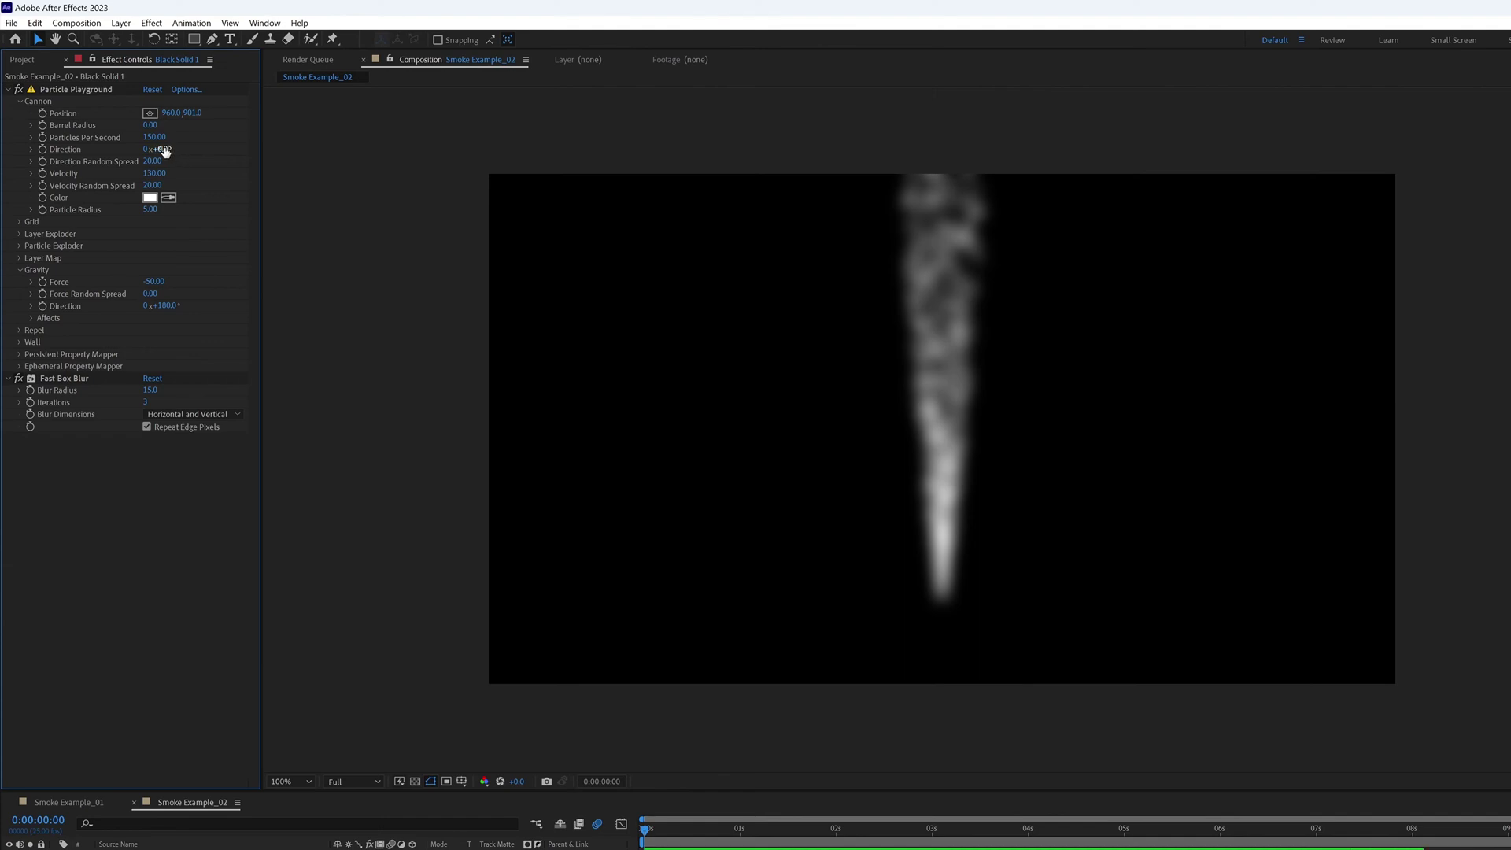
{"action": "left_click_drag", "start_coordinate": [162, 149], "coordinate": [202, 148]}
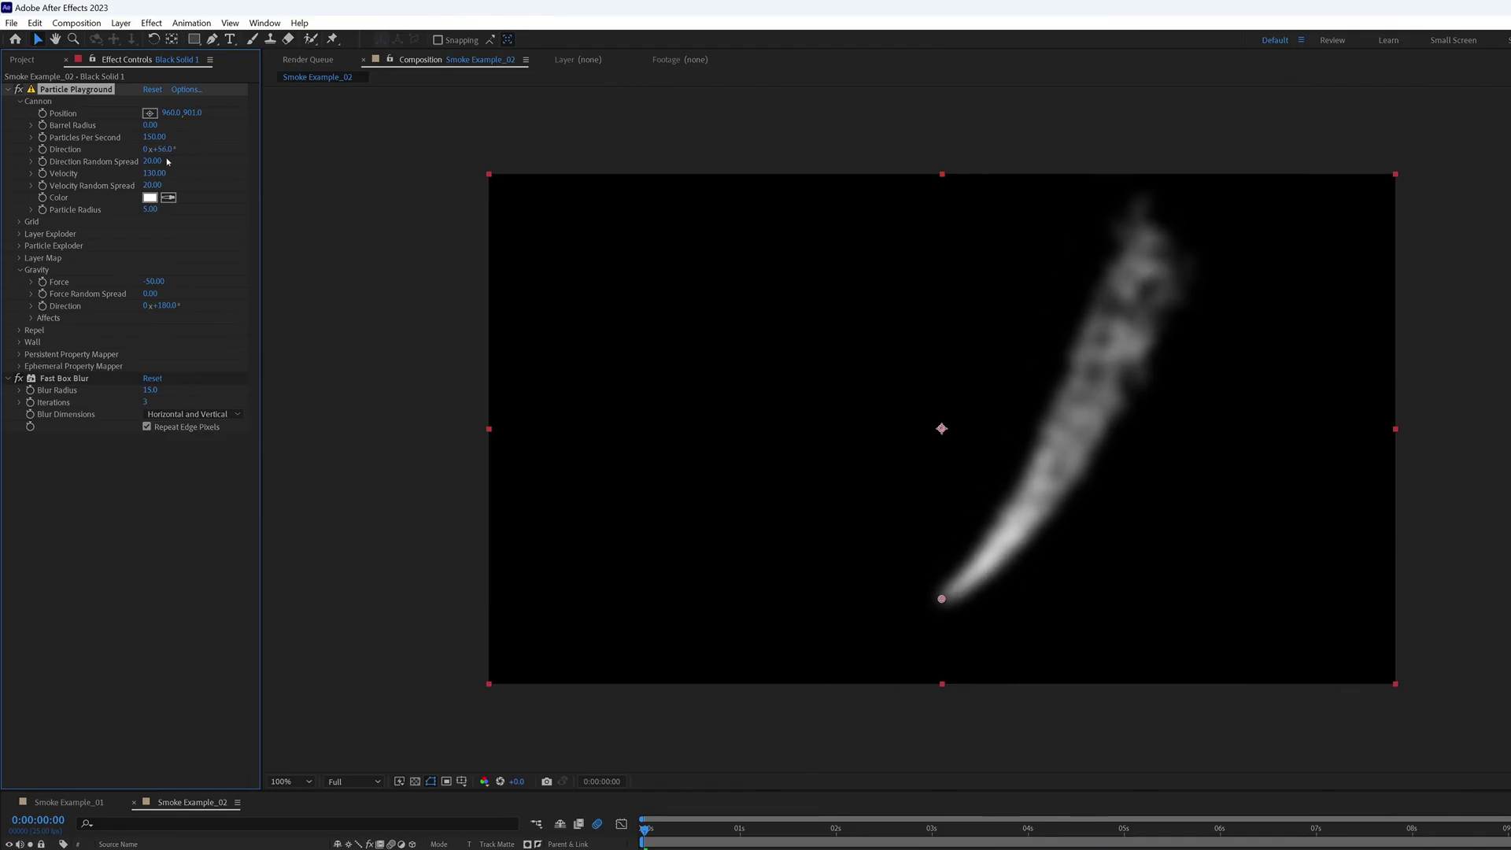
{"action": "key", "text": "space"}
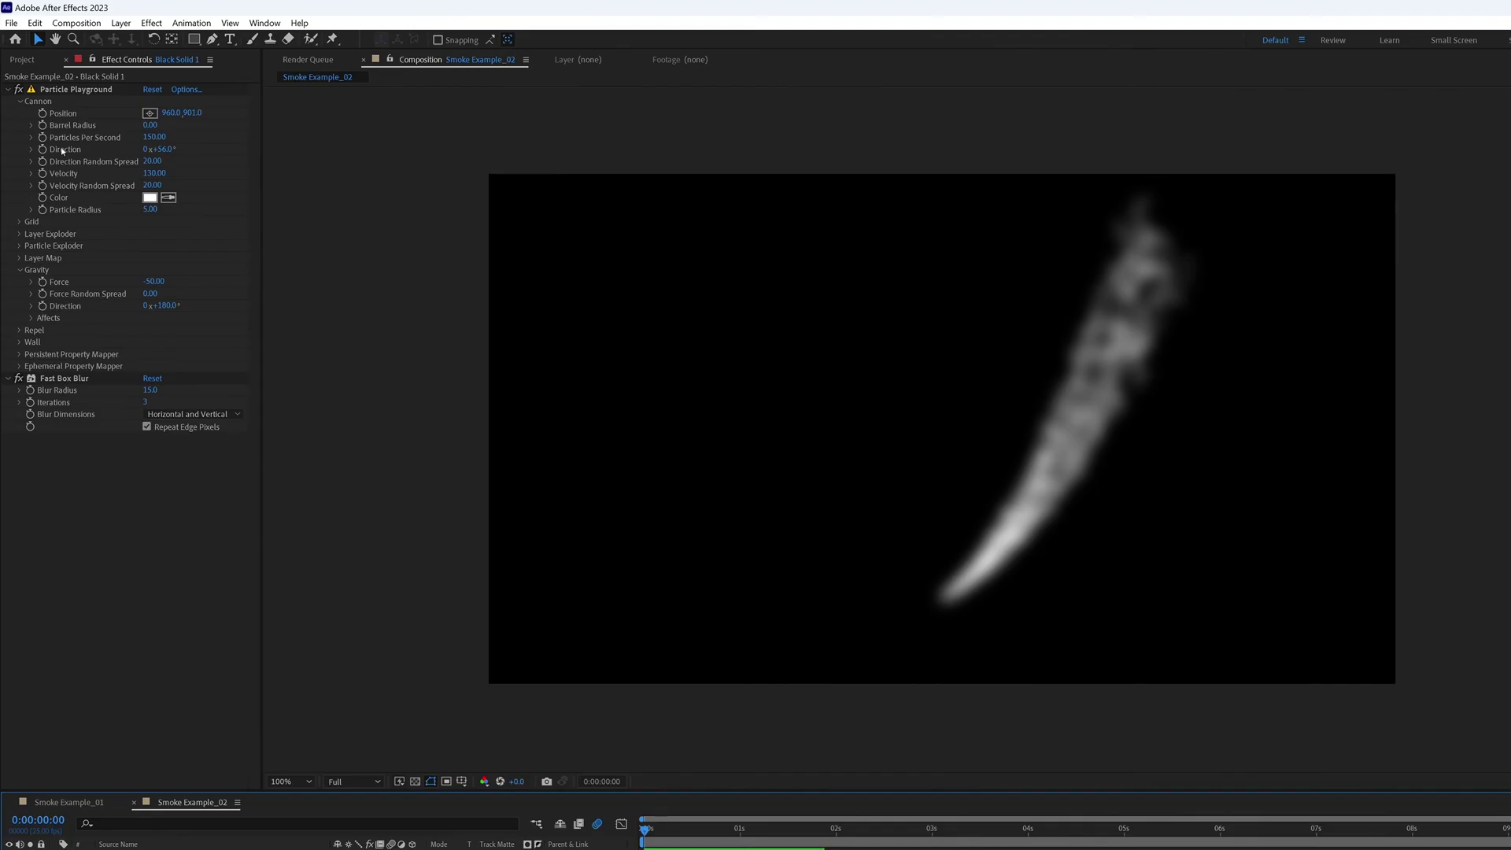
{"action": "left_click", "coordinate": [162, 149]}
Reset cannon Direction to 0 and drive it with a wiggle(2,50) expression.
{"action": "type", "text": "0"}
{"action": "key", "text": "Return"}
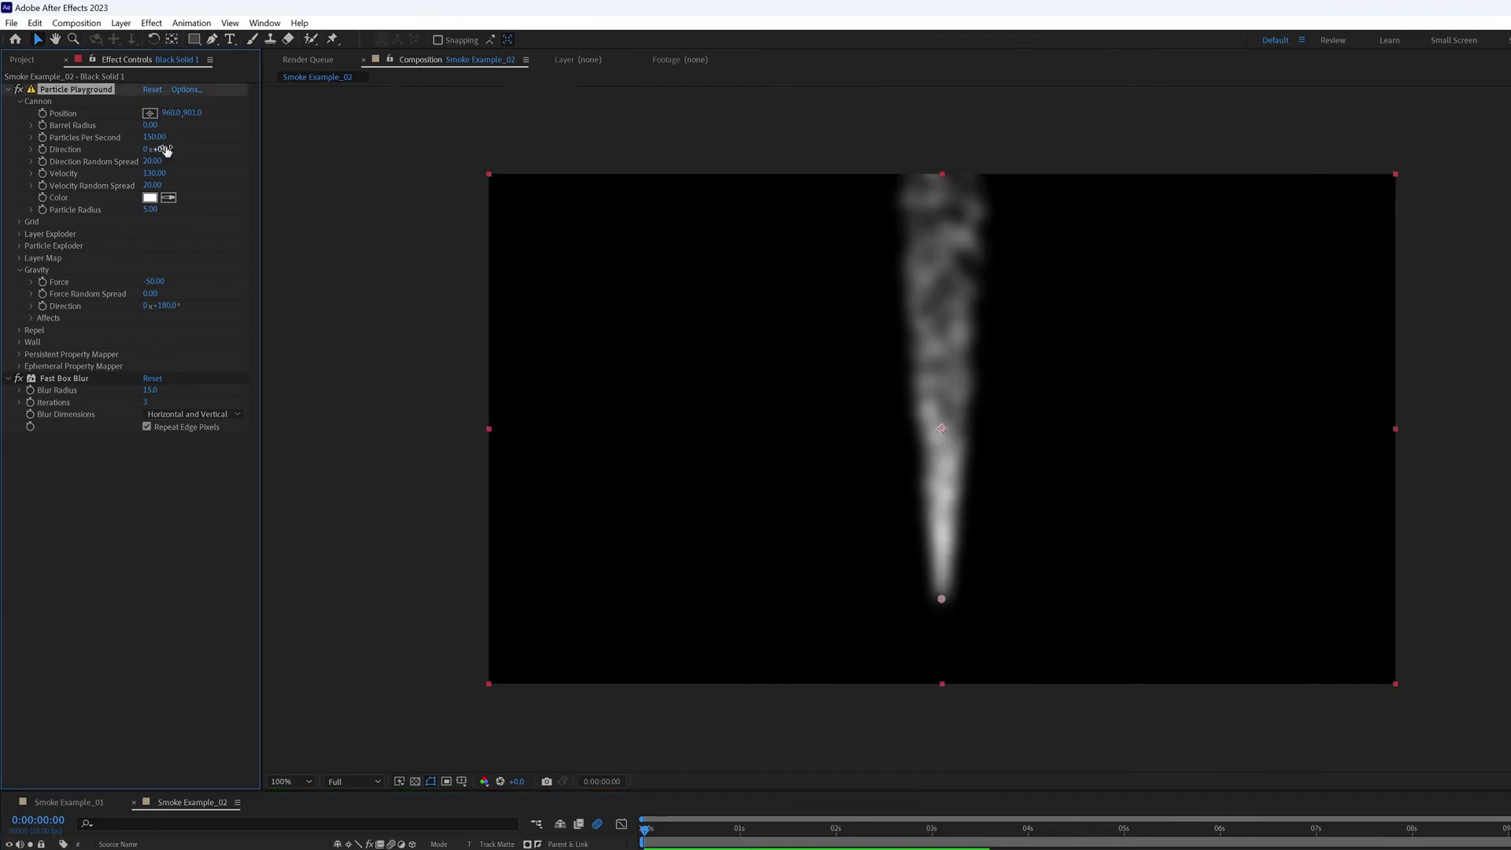
{"action": "left_click", "coordinate": [43, 150], "text": "alt"}
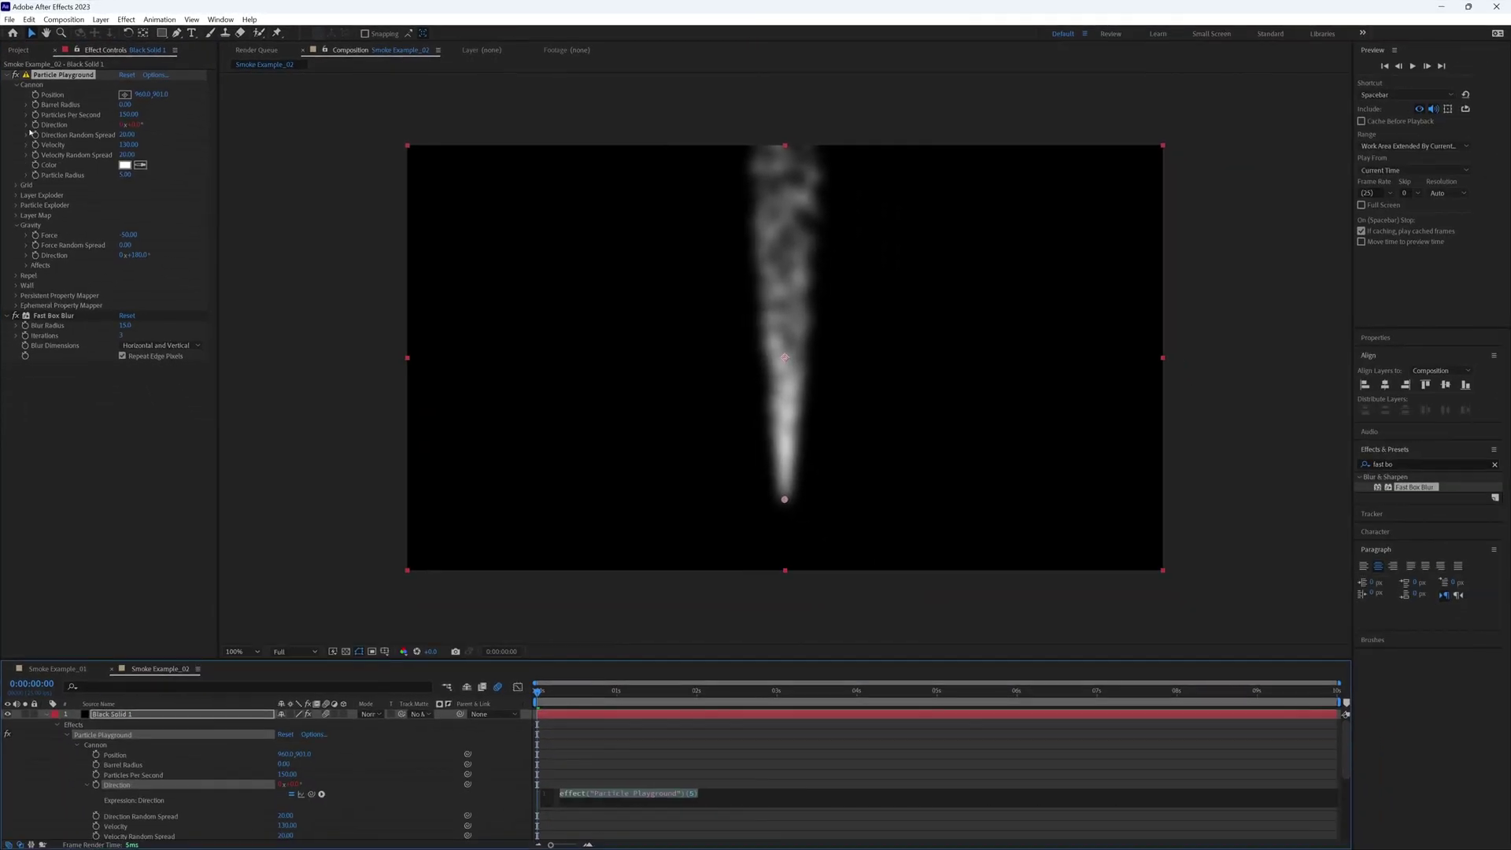
{"action": "type", "text": "wiggle"}
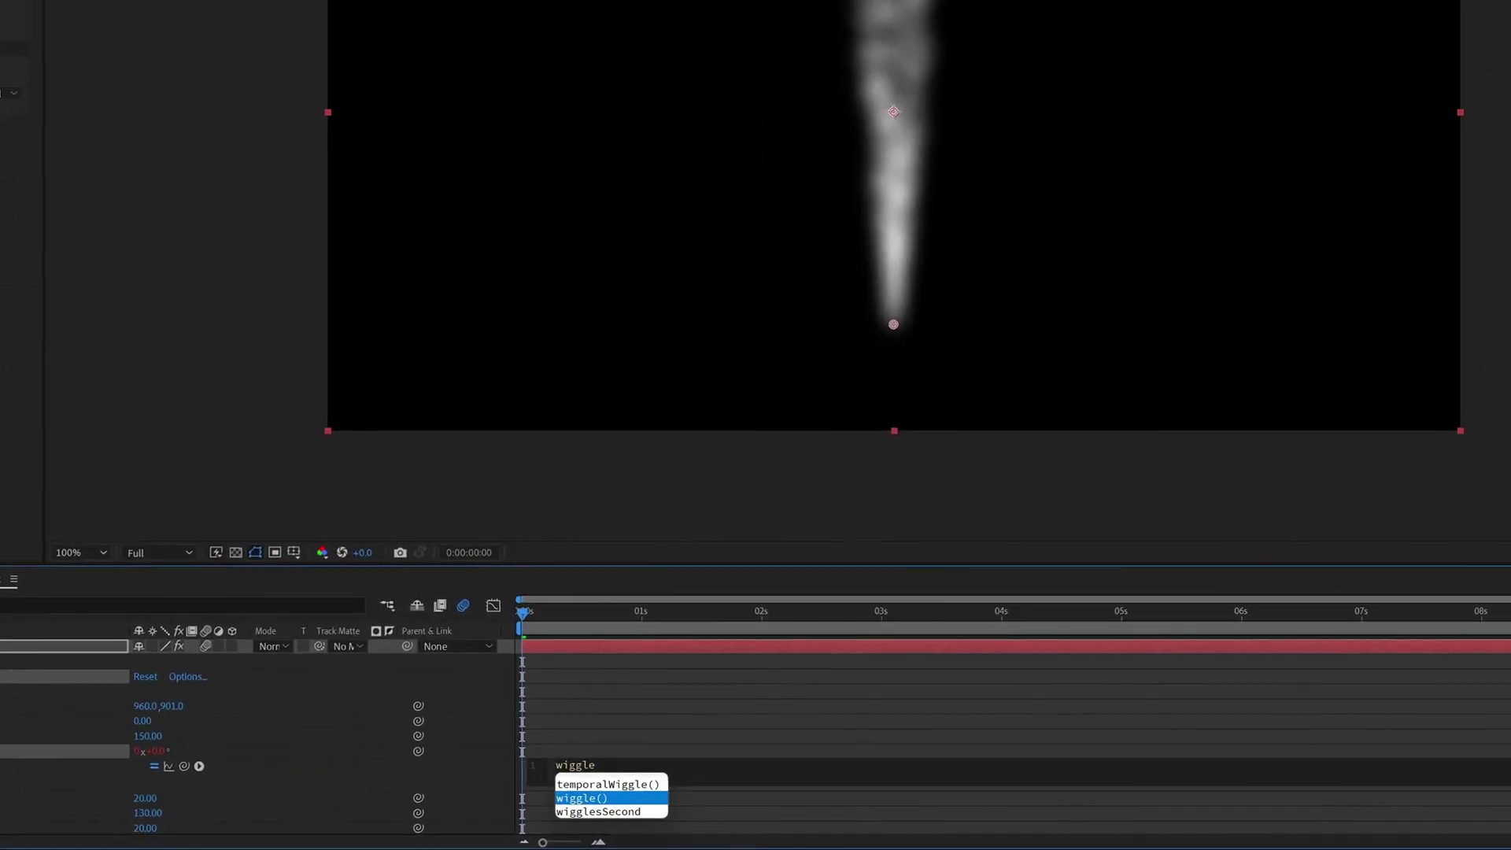
{"action": "key", "text": "Return"}
{"action": "type", "text": "2,"}
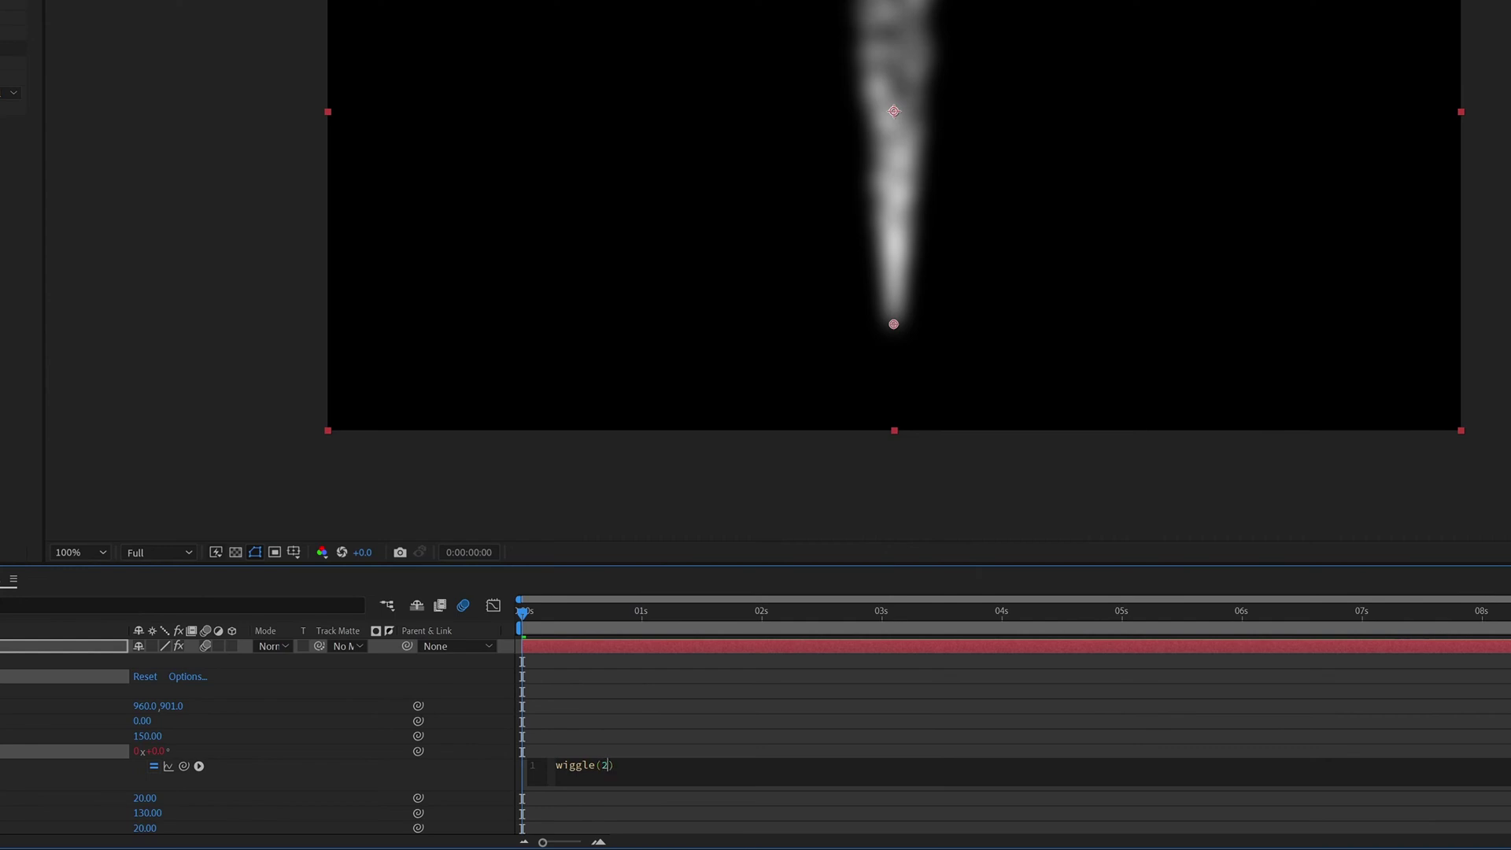
{"action": "type", "text": "50"}
{"action": "left_click", "coordinate": [609, 676]}
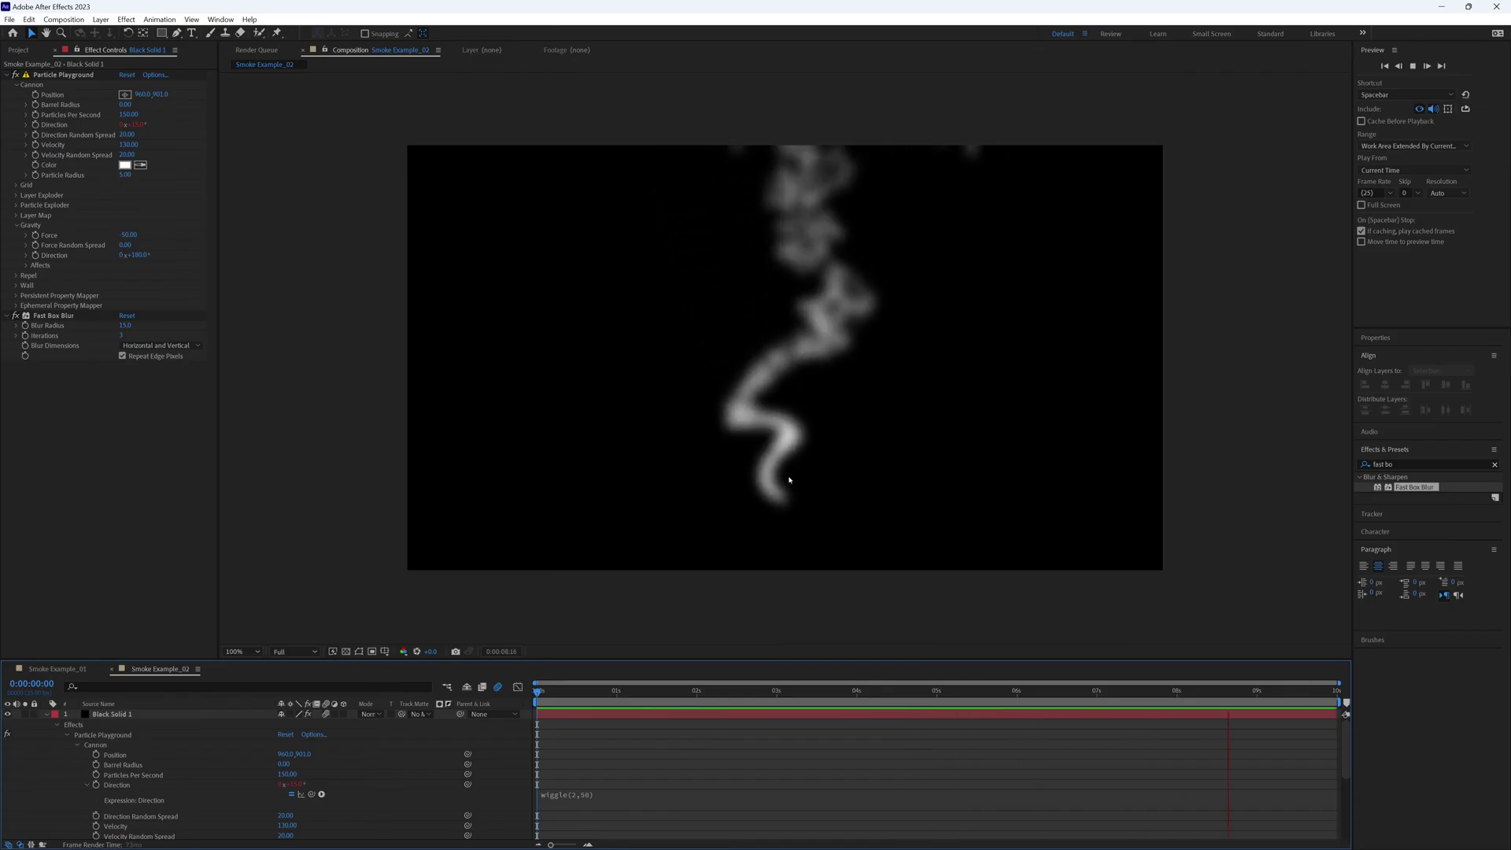
{"action": "key", "text": "space"}
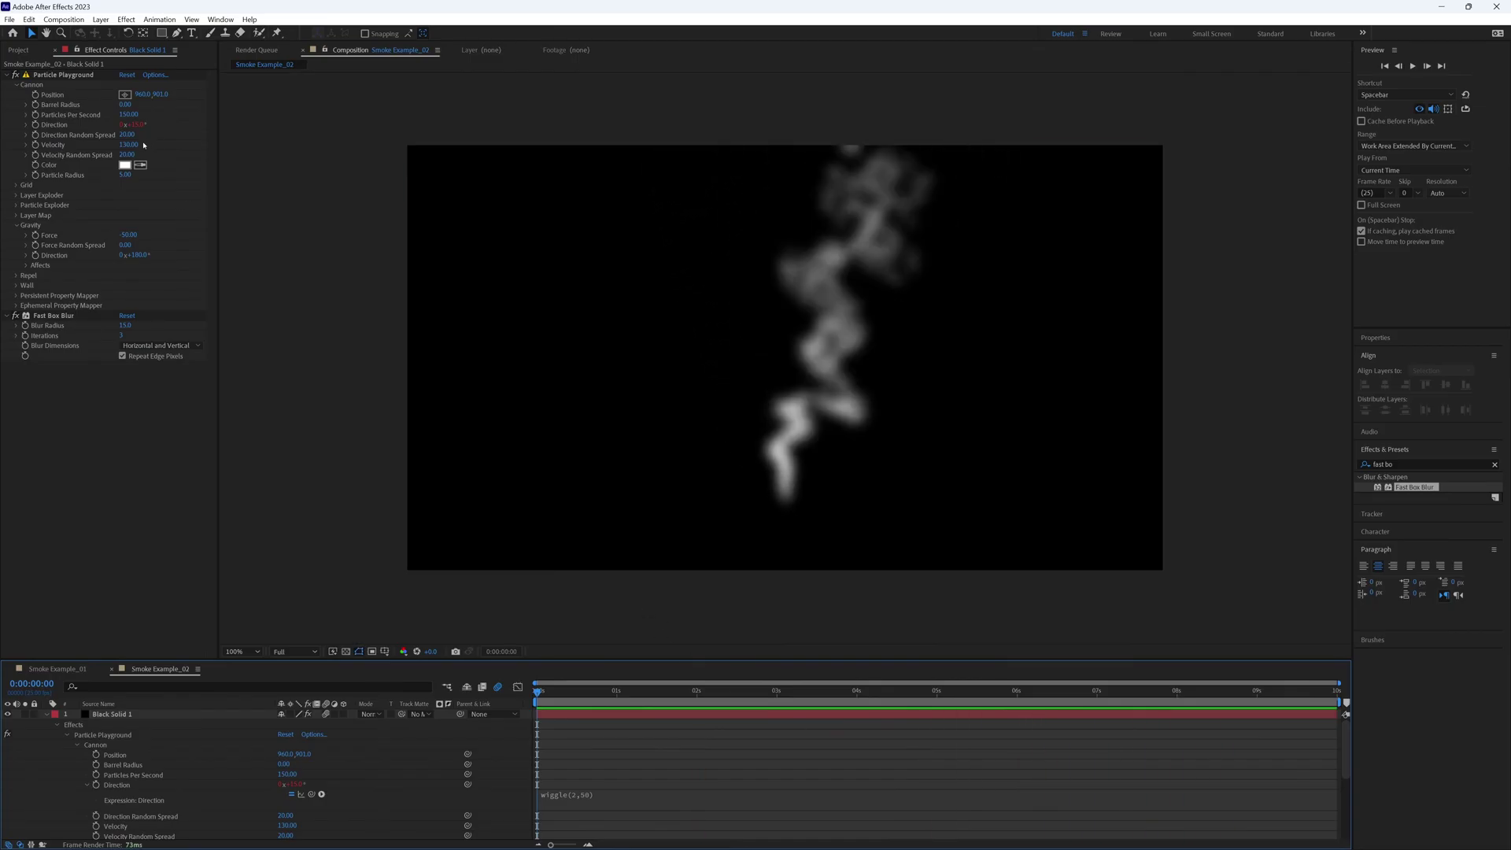
Set Particles Per Second to 200.
{"action": "left_click", "coordinate": [129, 115]}
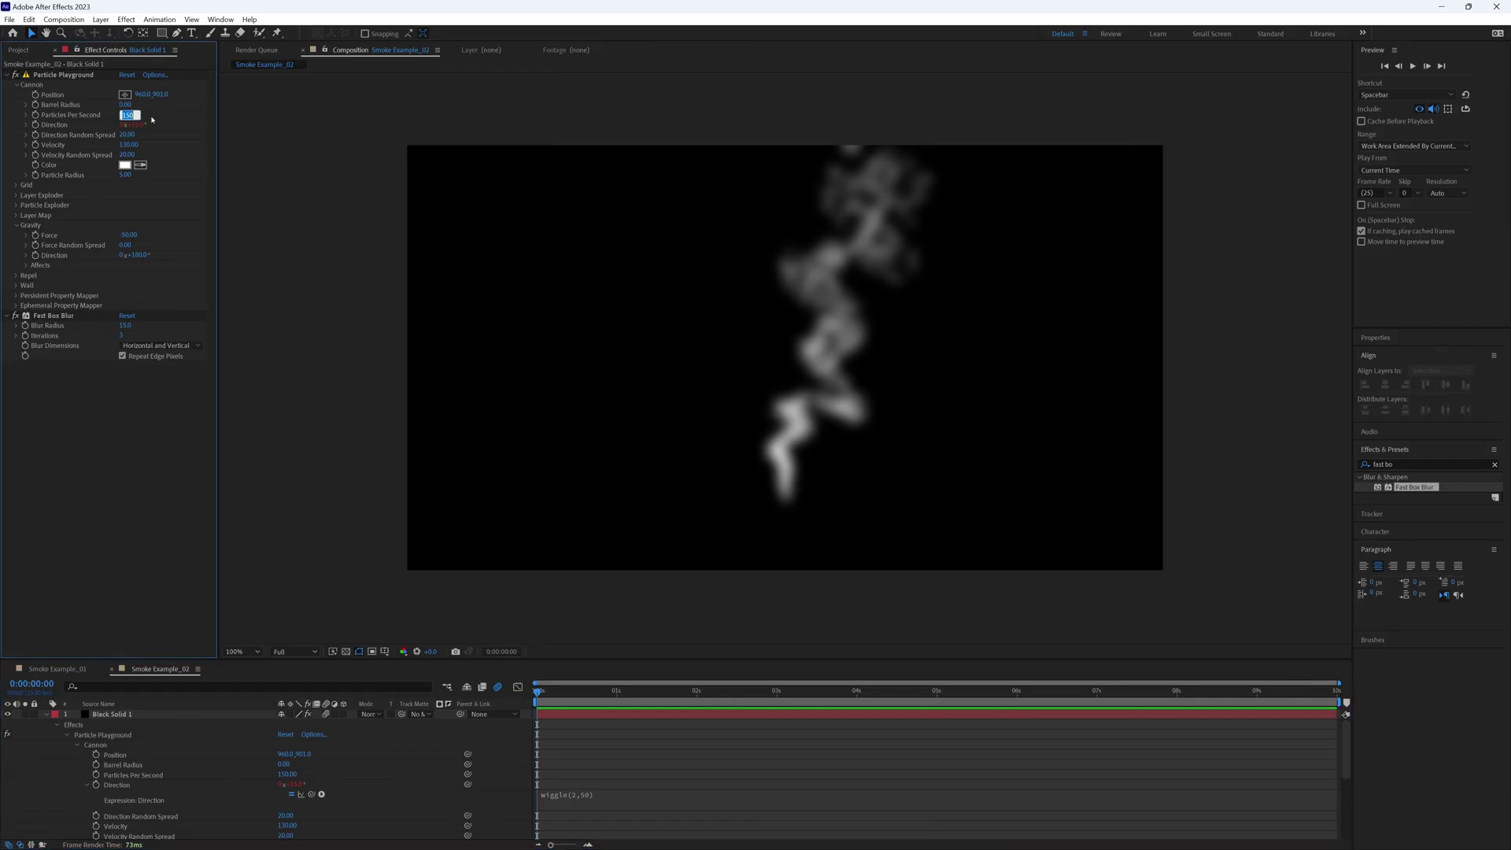
{"action": "type", "text": "200"}
{"action": "key", "text": "Return"}
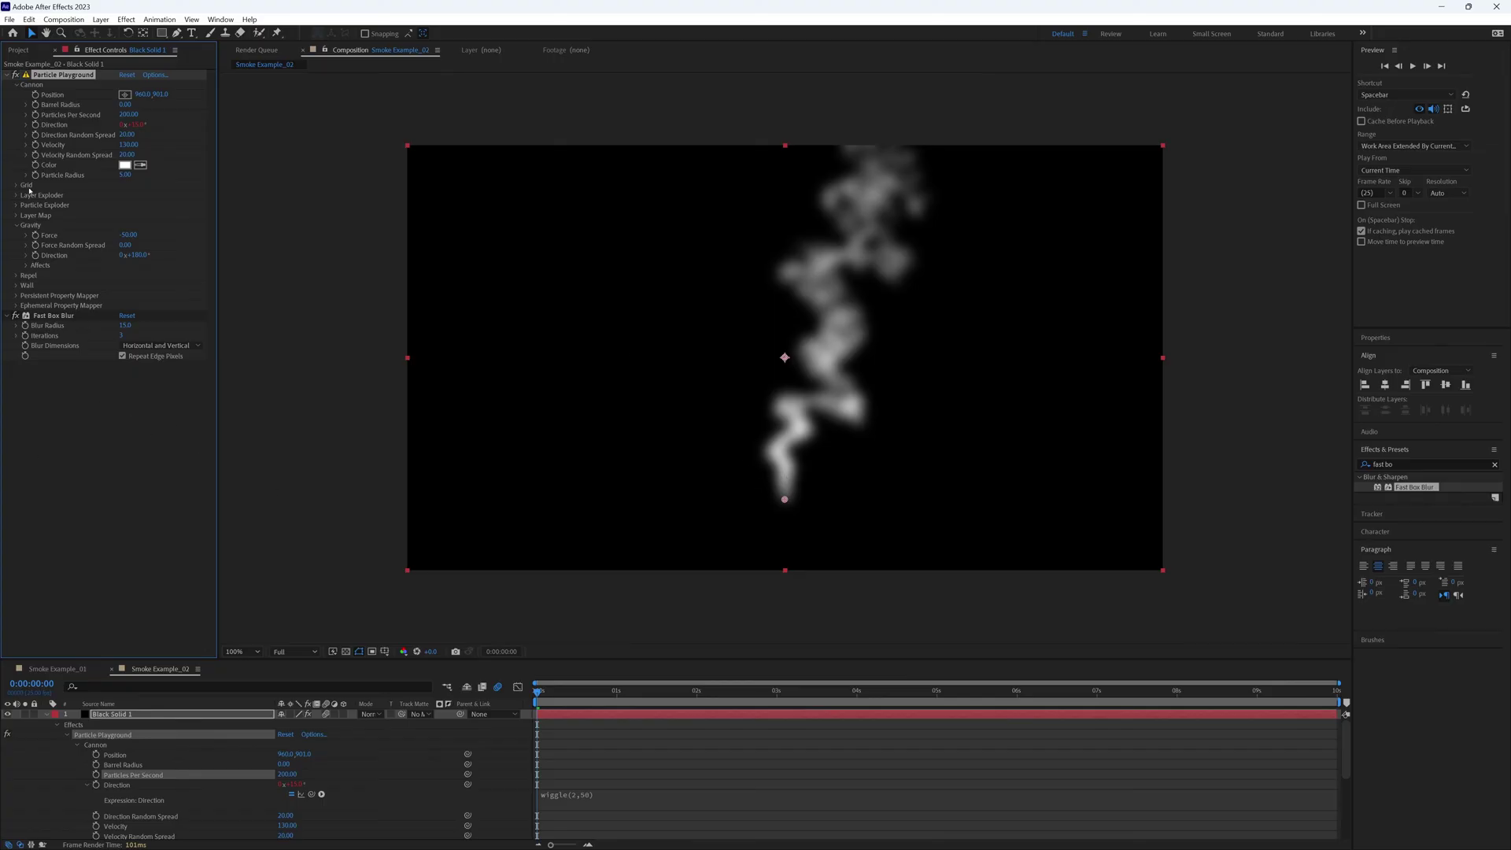
{"action": "left_click", "coordinate": [63, 19]}
Create a new 50×50 composition named Circle.
{"action": "left_click", "coordinate": [82, 36]}
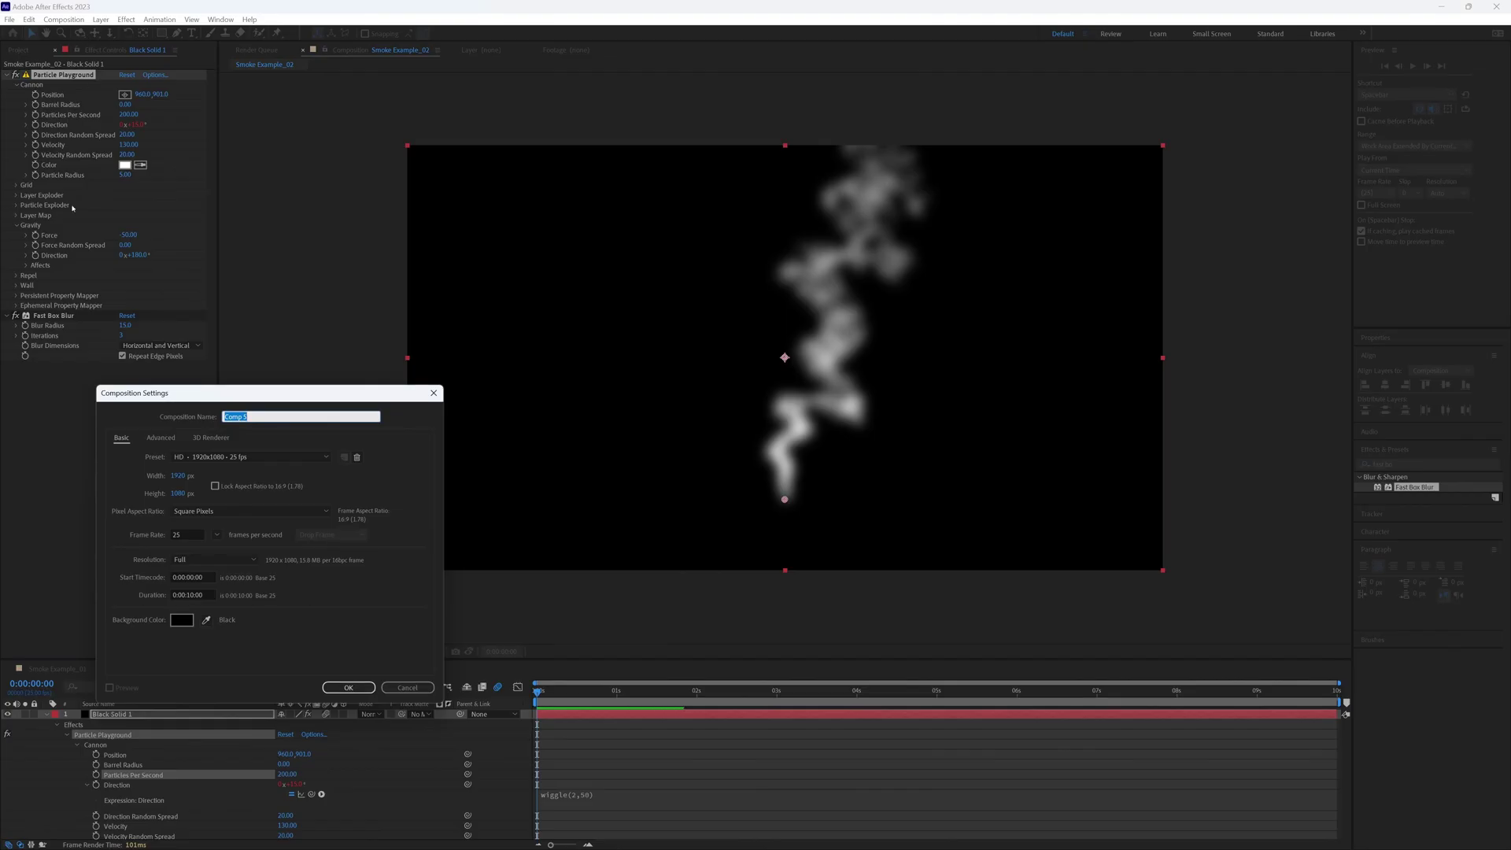
{"action": "type", "text": "Circle"}
{"action": "left_click", "coordinate": [189, 477]}
{"action": "type", "text": "50"}
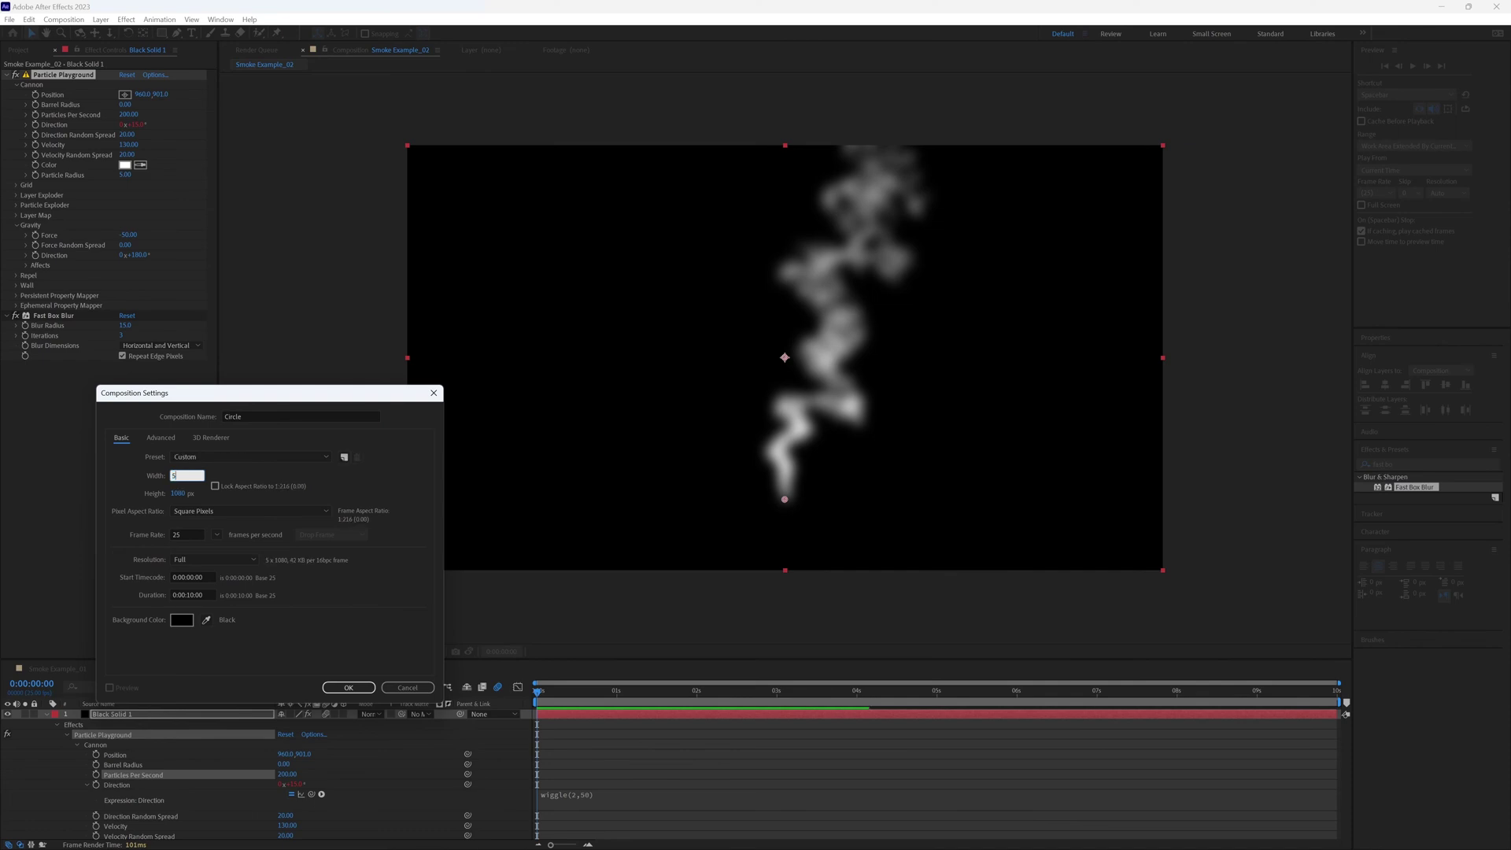
{"action": "key", "text": "Tab"}
{"action": "type", "text": "50"}
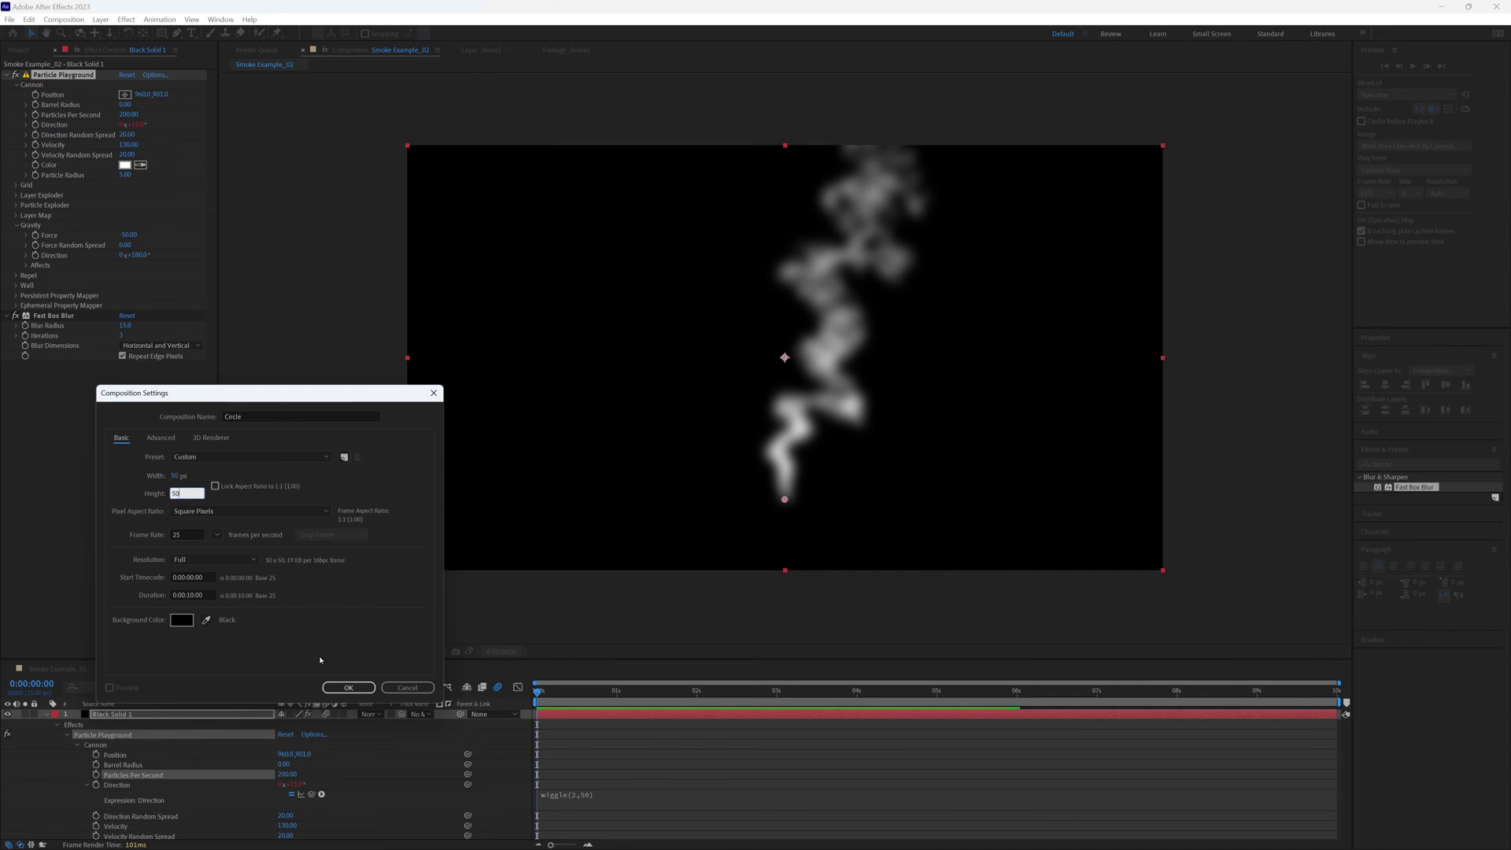
{"action": "left_click", "coordinate": [348, 687]}
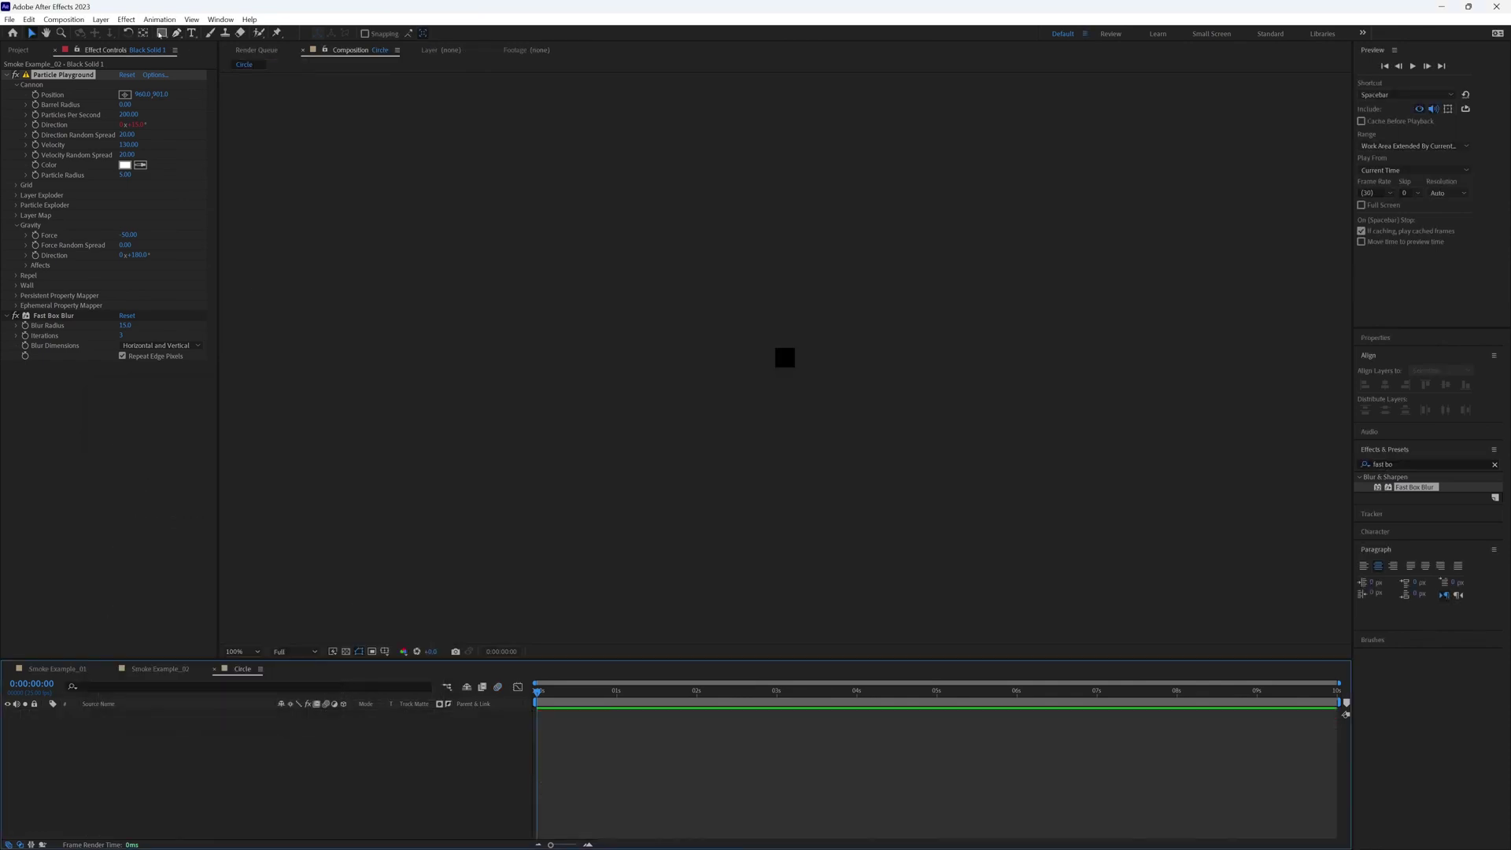
Fill the Circle comp with an ellipse shape layer and return to Smoke Example_02.
{"action": "left_click", "coordinate": [162, 33]}
{"action": "left_click", "coordinate": [201, 63]}
{"action": "double_click", "coordinate": [162, 33]}
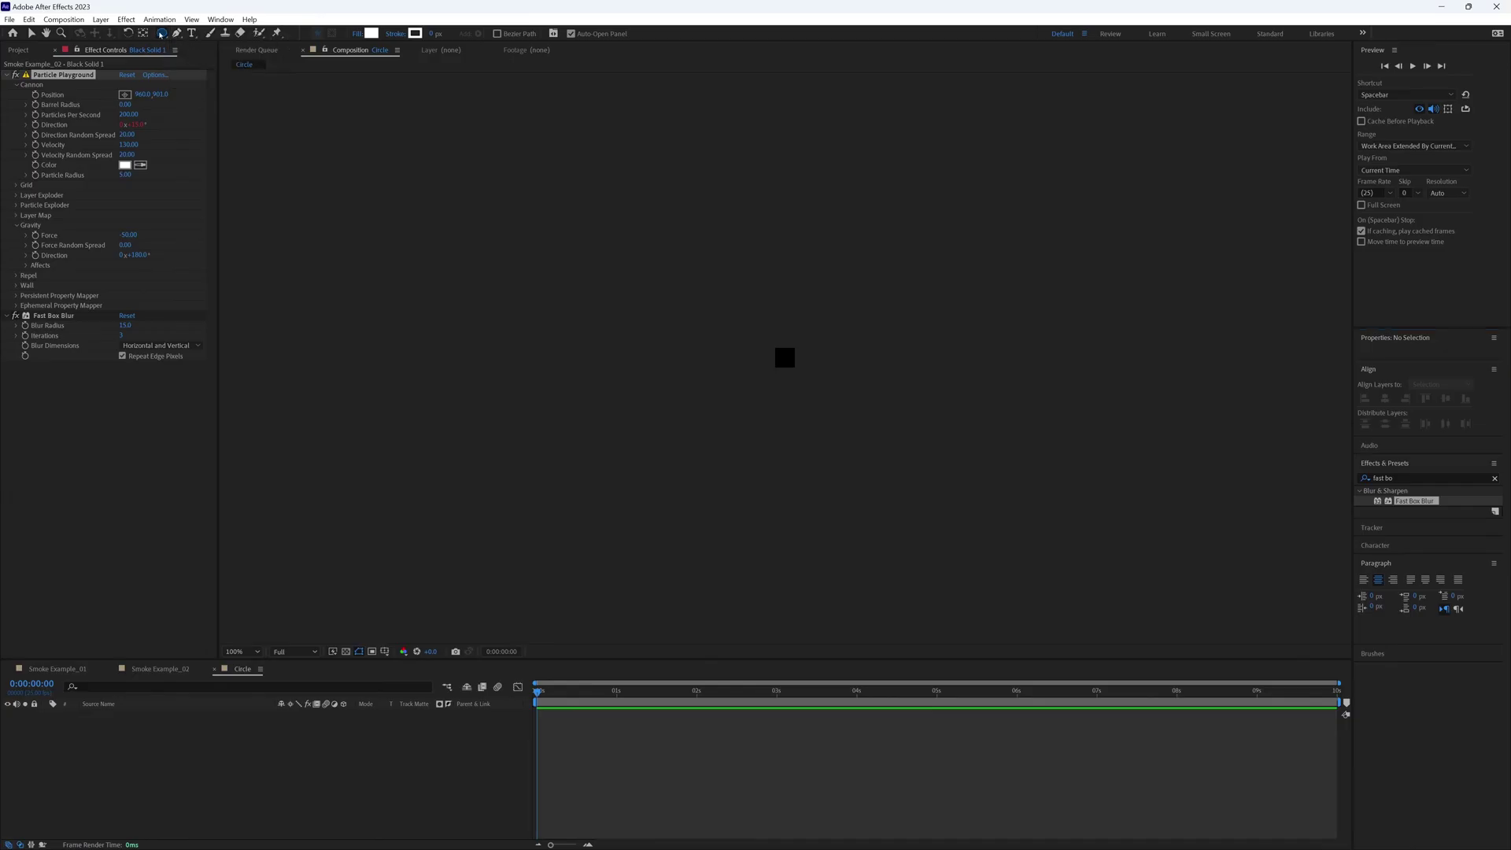
{"action": "key", "text": "v"}
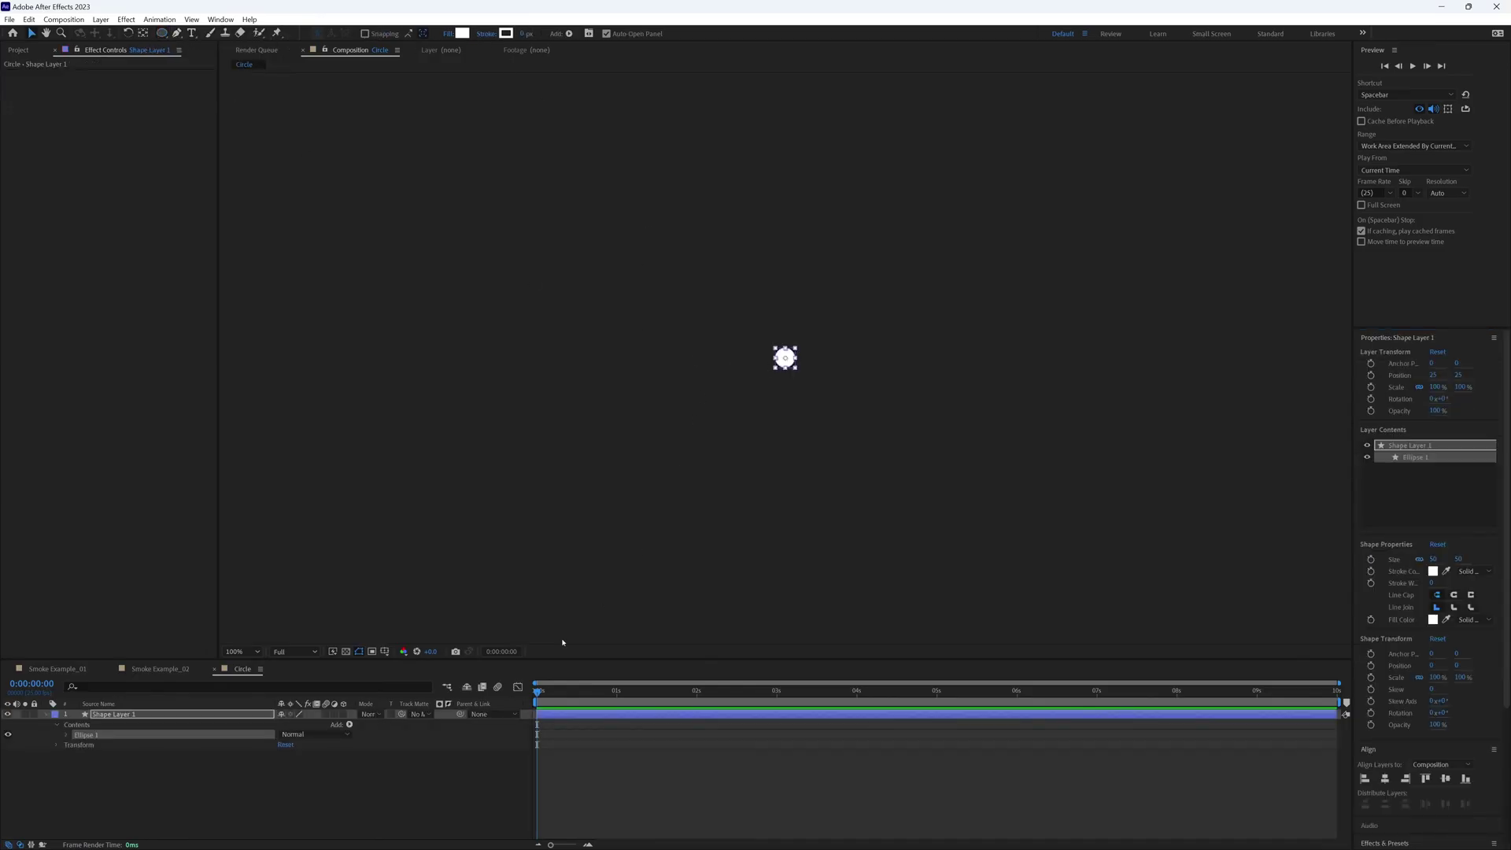
{"action": "left_click", "coordinate": [180, 667]}
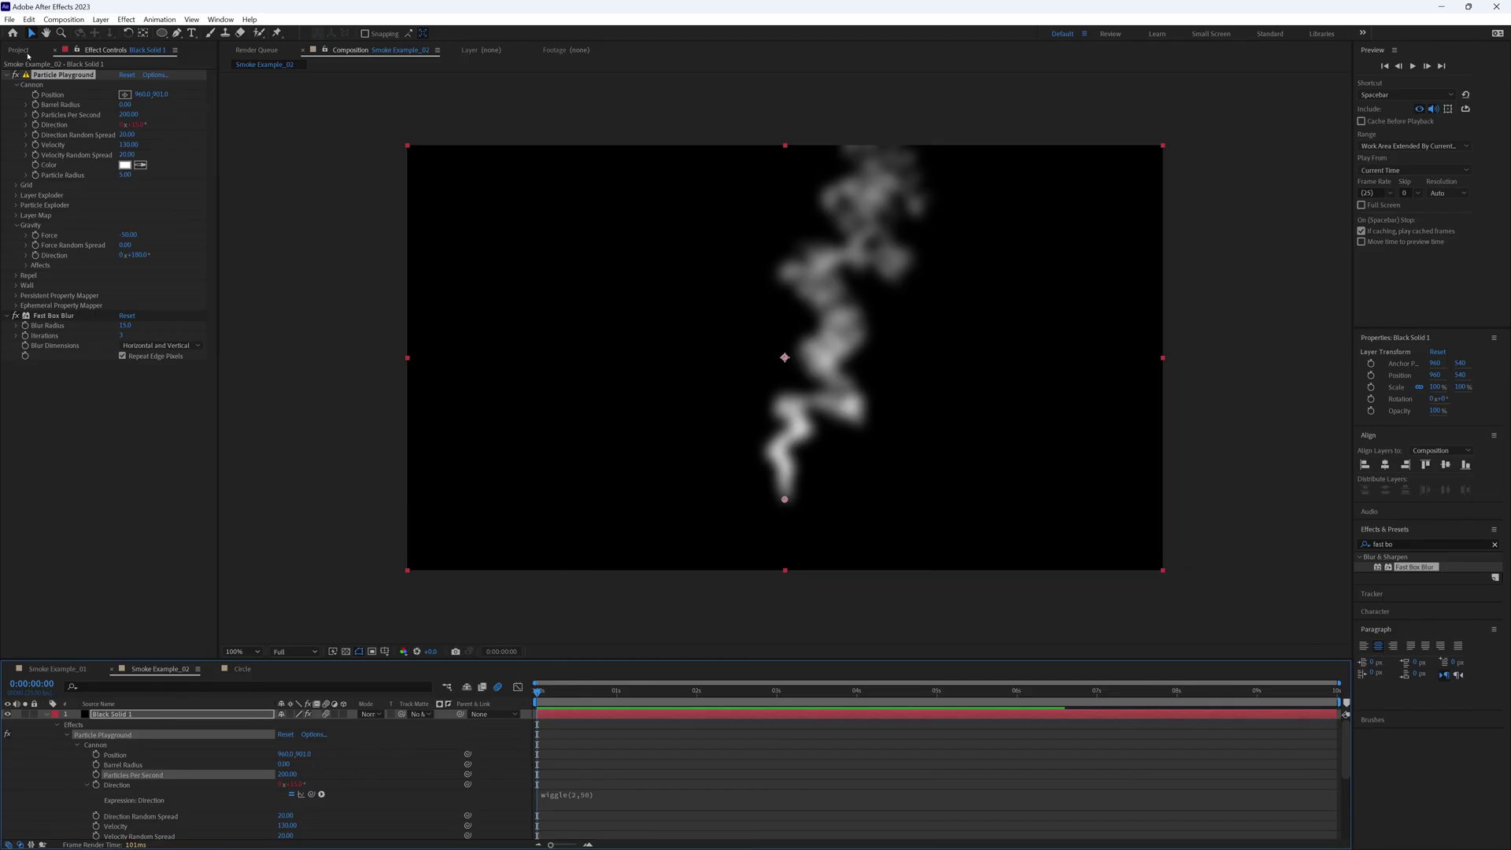
Add the Circle comp to Smoke Example_02, beneath Black Solid 1.
{"action": "left_click", "coordinate": [23, 51]}
{"action": "left_click_drag", "start_coordinate": [42, 167], "coordinate": [171, 713]}
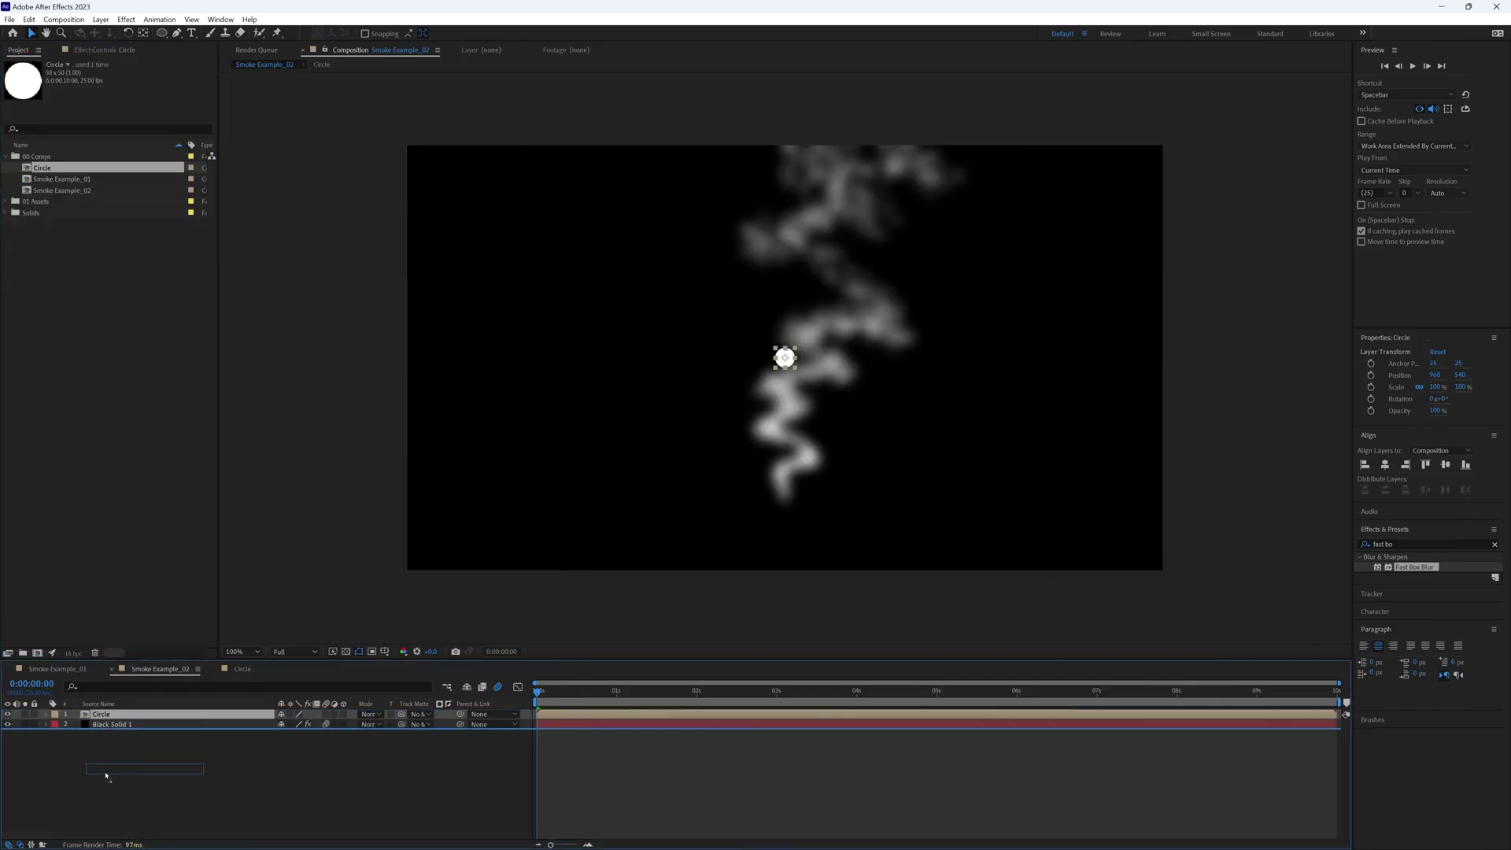
{"action": "left_click_drag", "start_coordinate": [110, 724], "coordinate": [114, 714]}
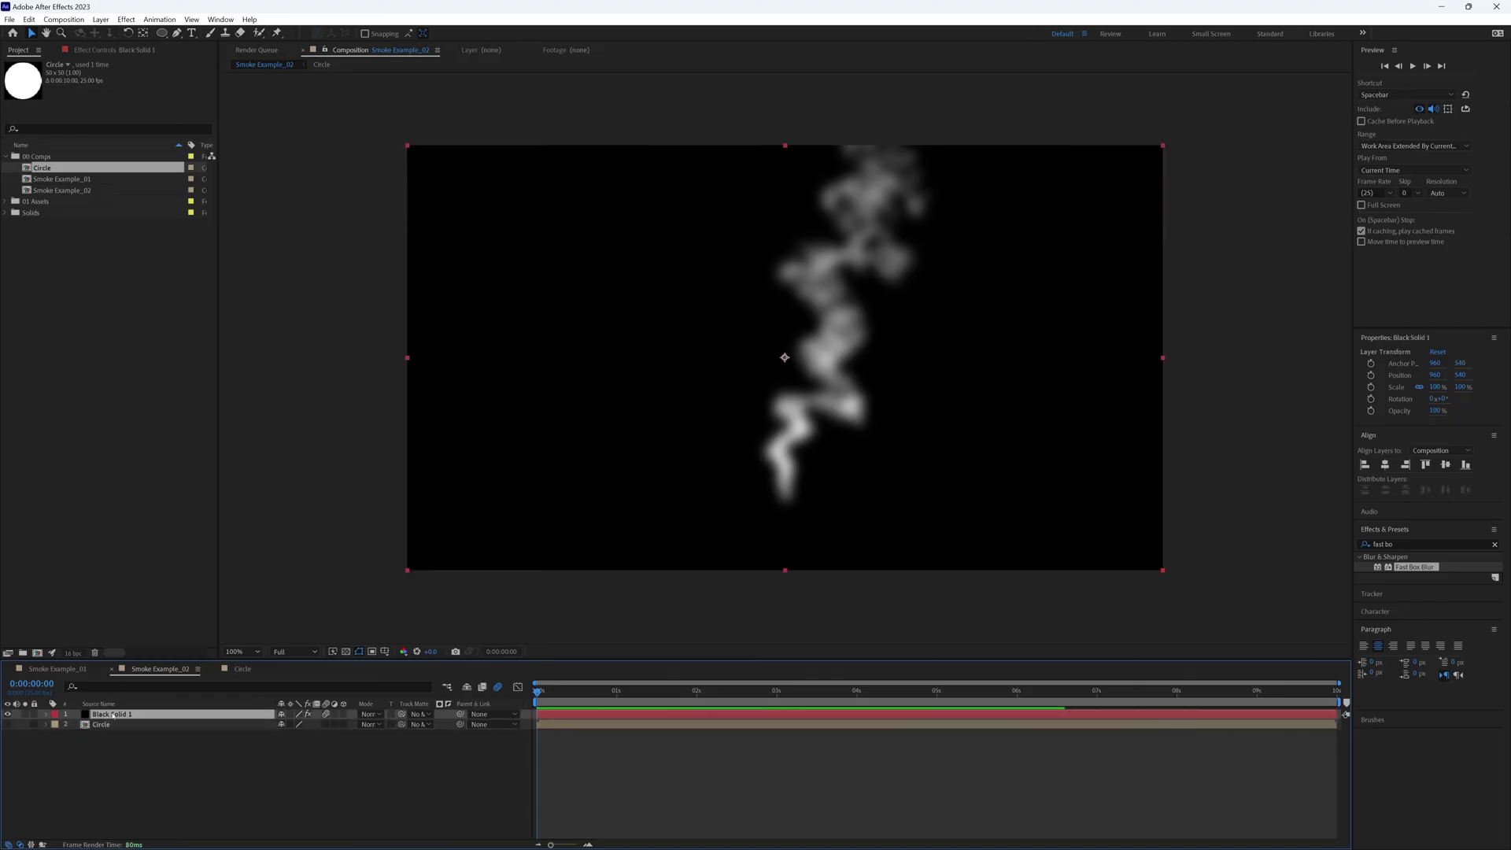
Set Particle Playground's Layer Map Use Layer to Circle and disable Fast Box Blur.
{"action": "left_click", "coordinate": [67, 84]}
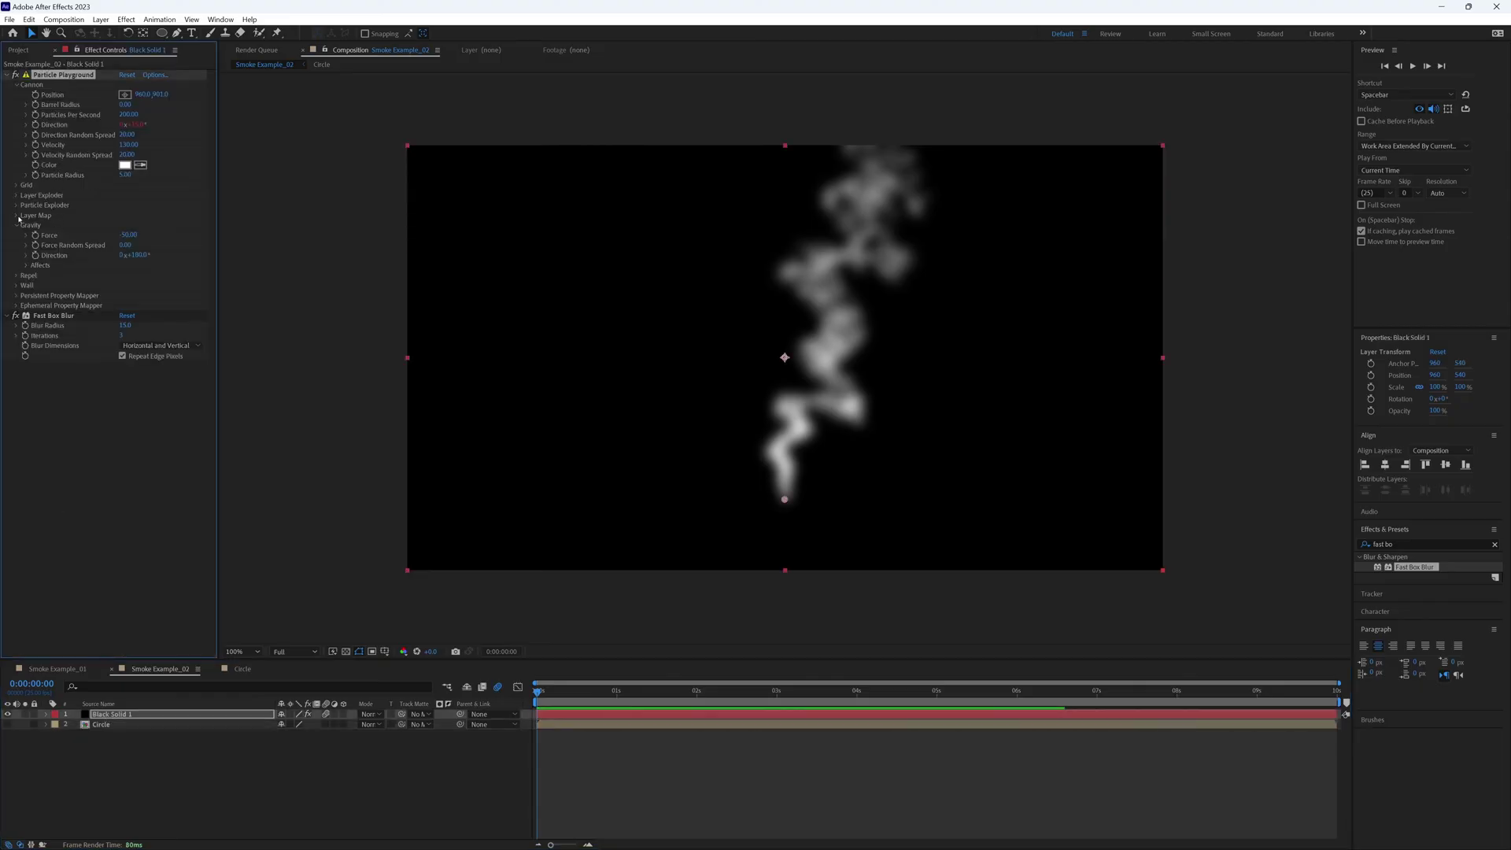
{"action": "left_click", "coordinate": [17, 215]}
{"action": "left_click", "coordinate": [140, 225]}
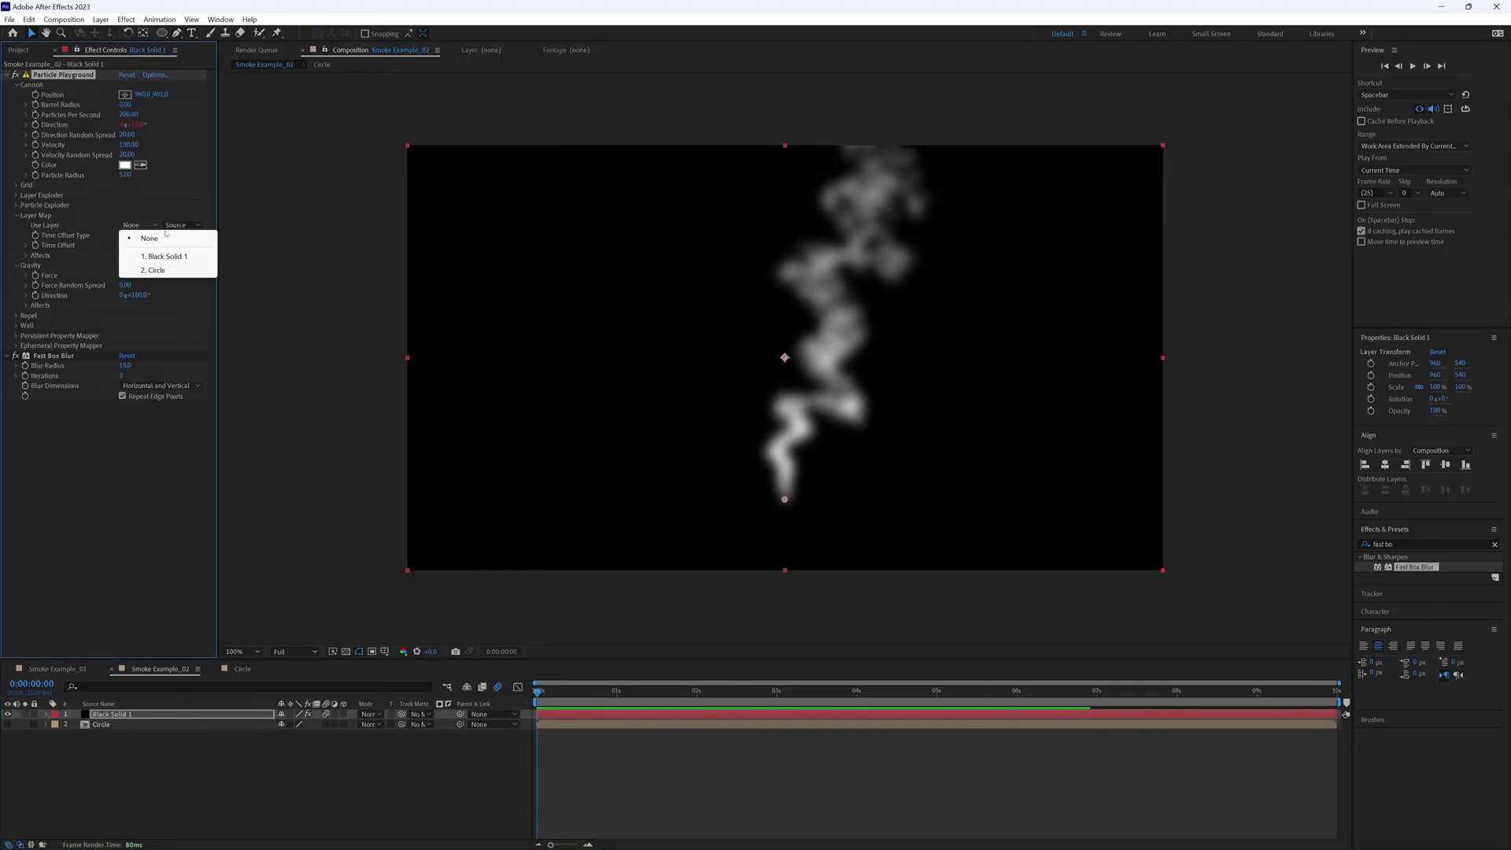
{"action": "left_click", "coordinate": [180, 273]}
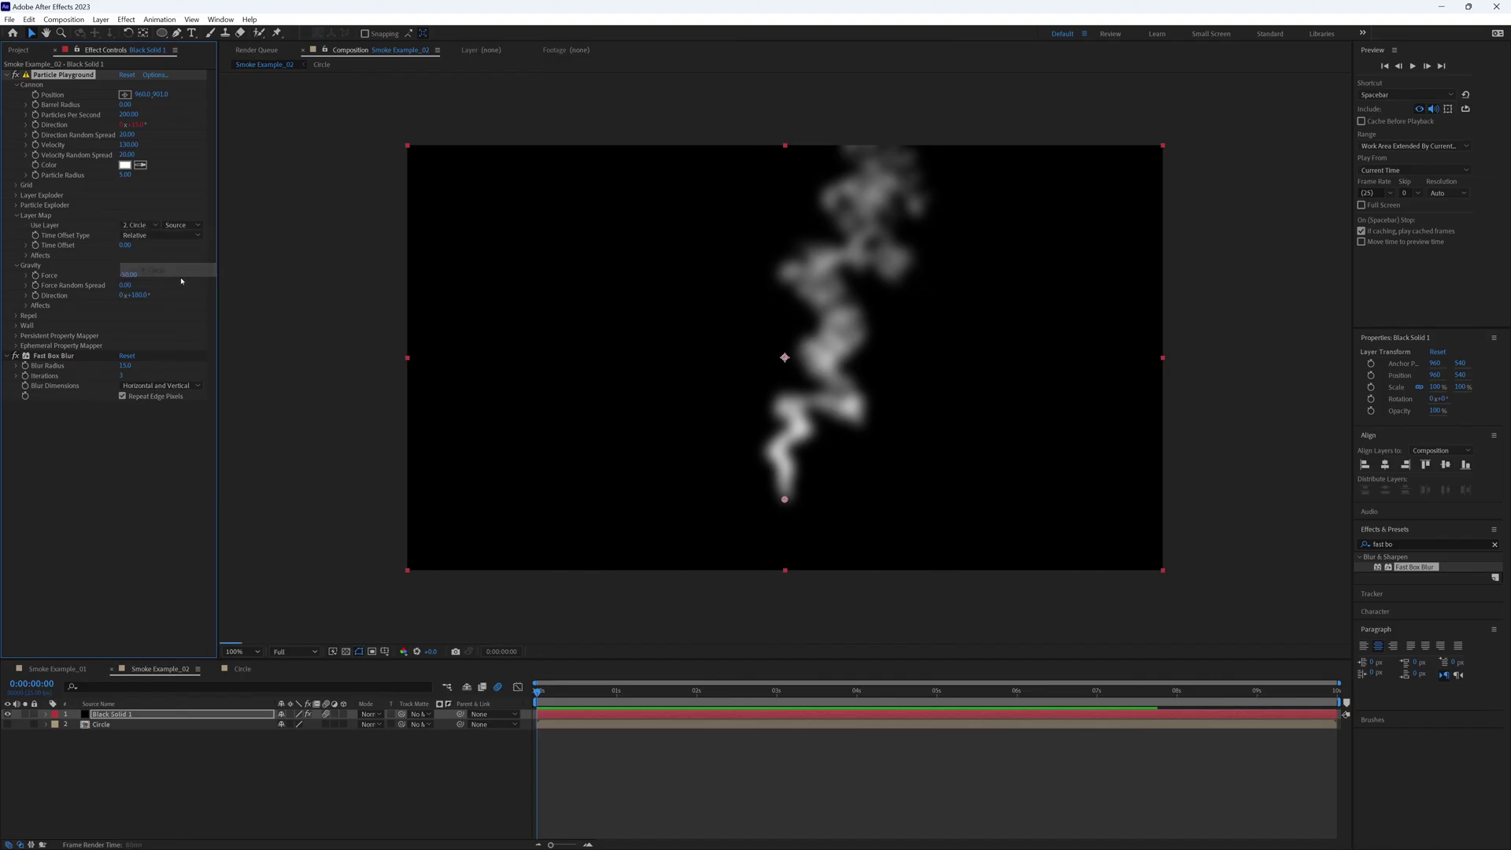
{"action": "left_click", "coordinate": [16, 355]}
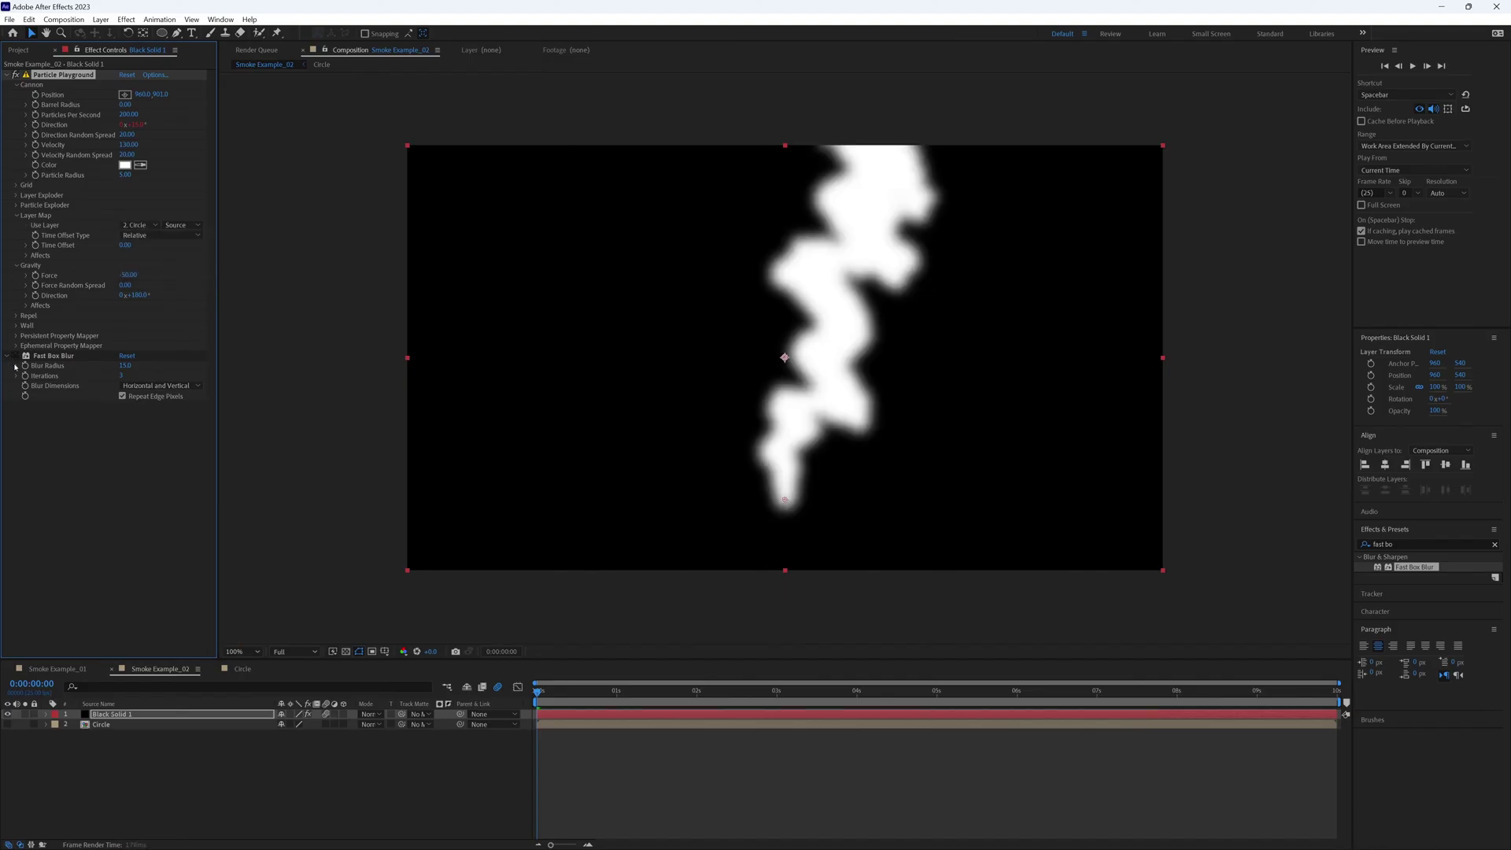
Switch Layer Map's Use Layer to None, then back to Circle.
{"action": "left_click", "coordinate": [139, 225]}
{"action": "left_click", "coordinate": [149, 238]}
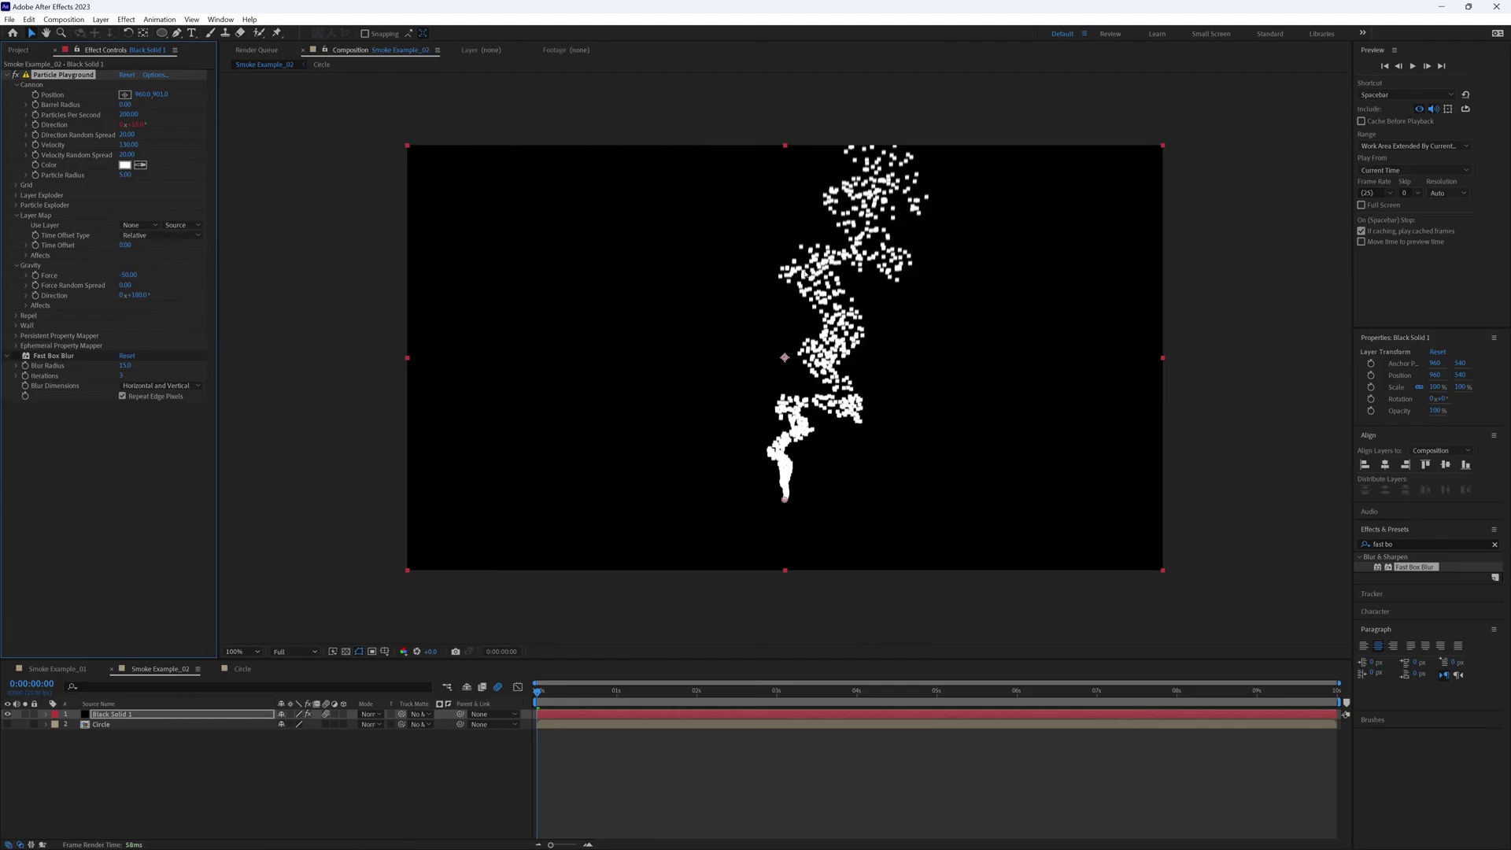
{"action": "left_click", "coordinate": [138, 225]}
{"action": "left_click", "coordinate": [157, 271]}
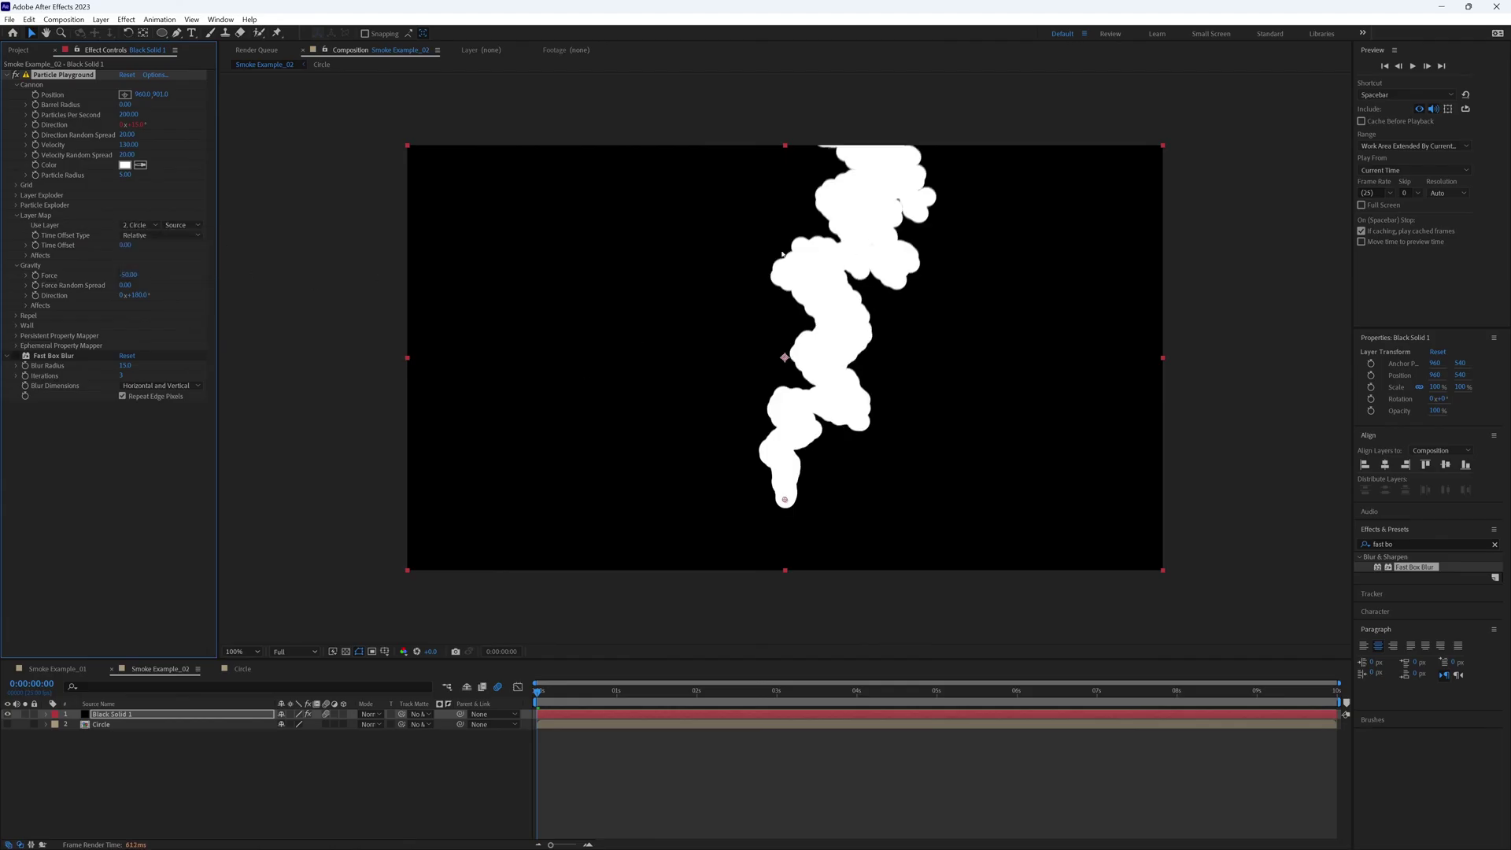
Reduce the ellipse's Scale in the Circle comp.
{"action": "left_click", "coordinate": [256, 670]}
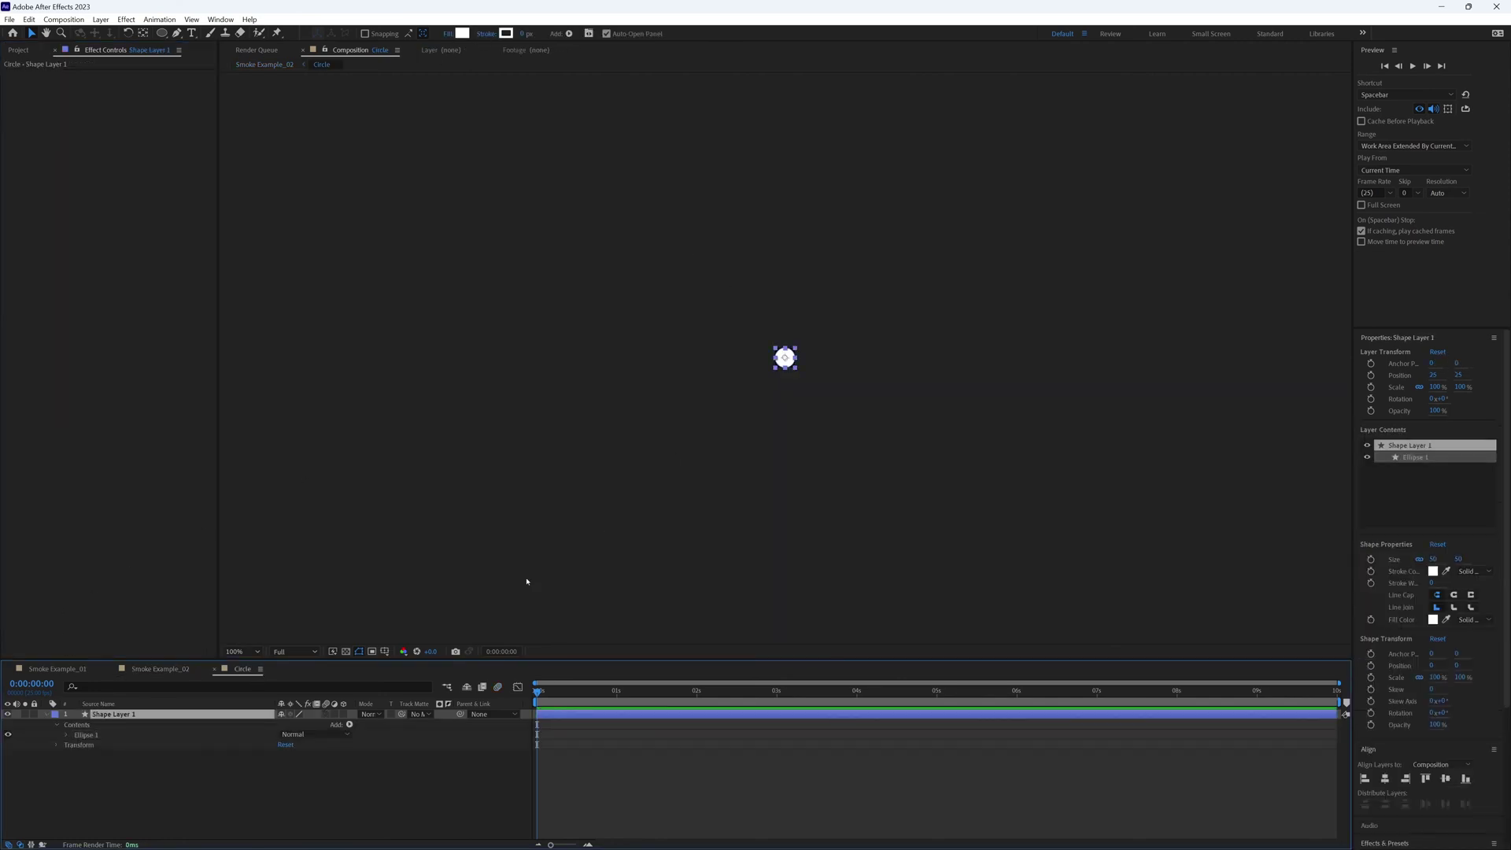
{"action": "key", "text": "s"}
{"action": "left_click_drag", "start_coordinate": [295, 724], "coordinate": [277, 727]}
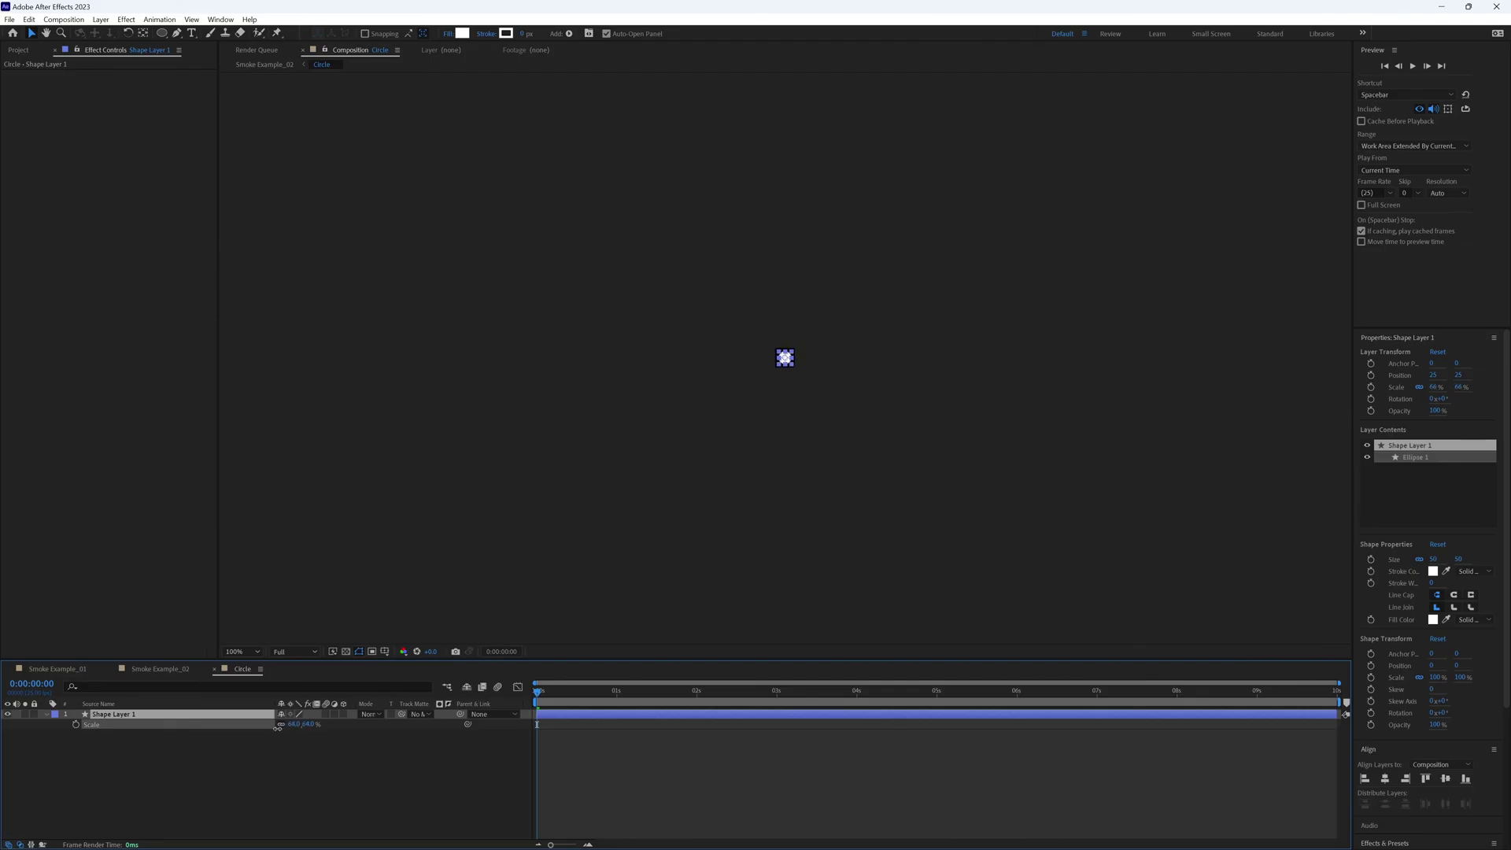
{"action": "left_click", "coordinate": [160, 669]}
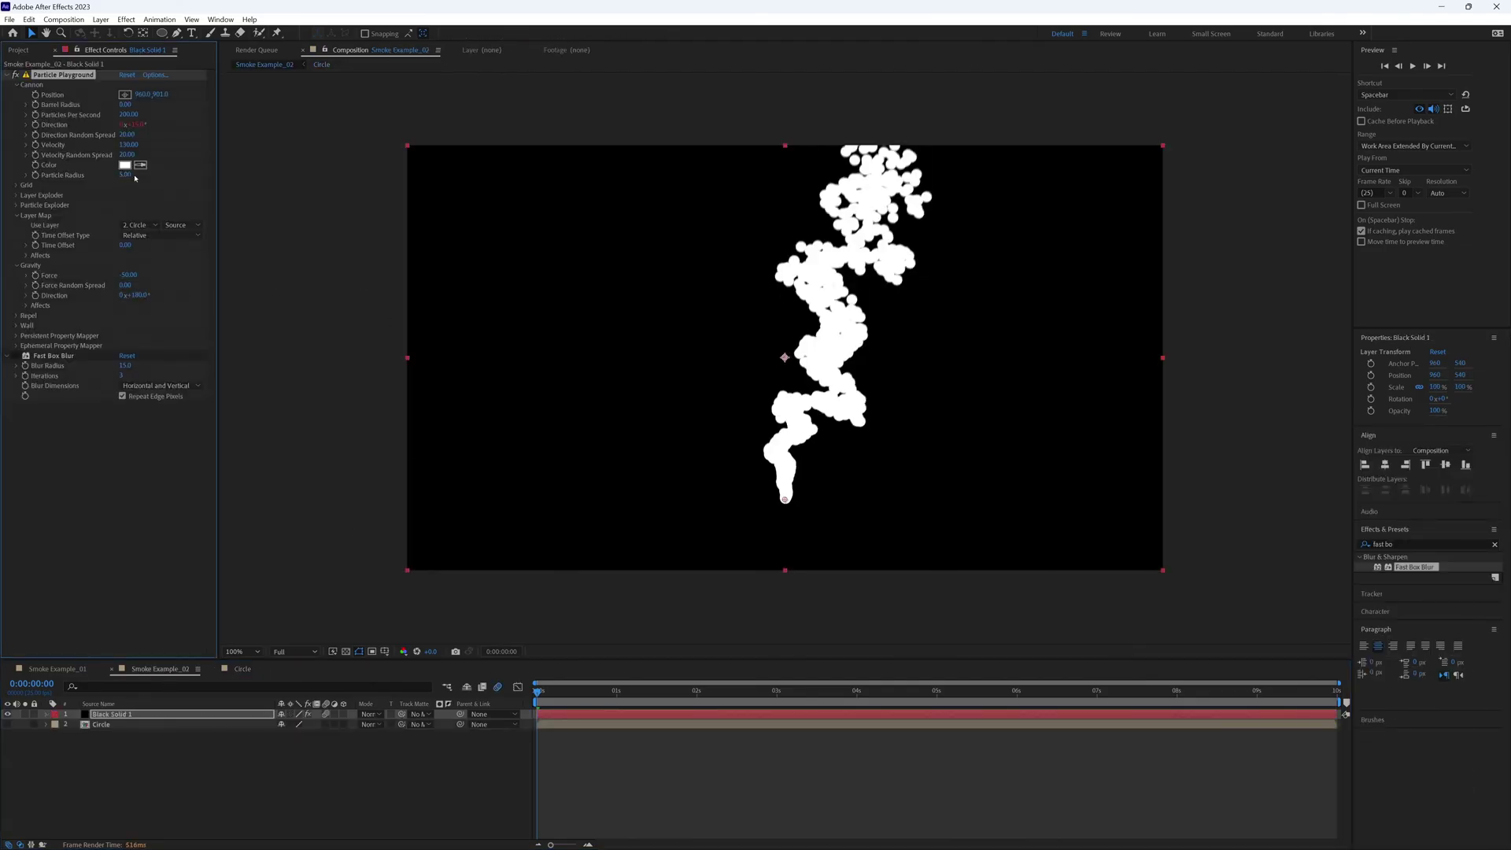
Set Particle Radius to 20 in Smoke Example_02.
{"action": "left_click", "coordinate": [130, 176]}
{"action": "type", "text": "20"}
{"action": "key", "text": "Return"}
{"action": "left_click", "coordinate": [243, 669]}
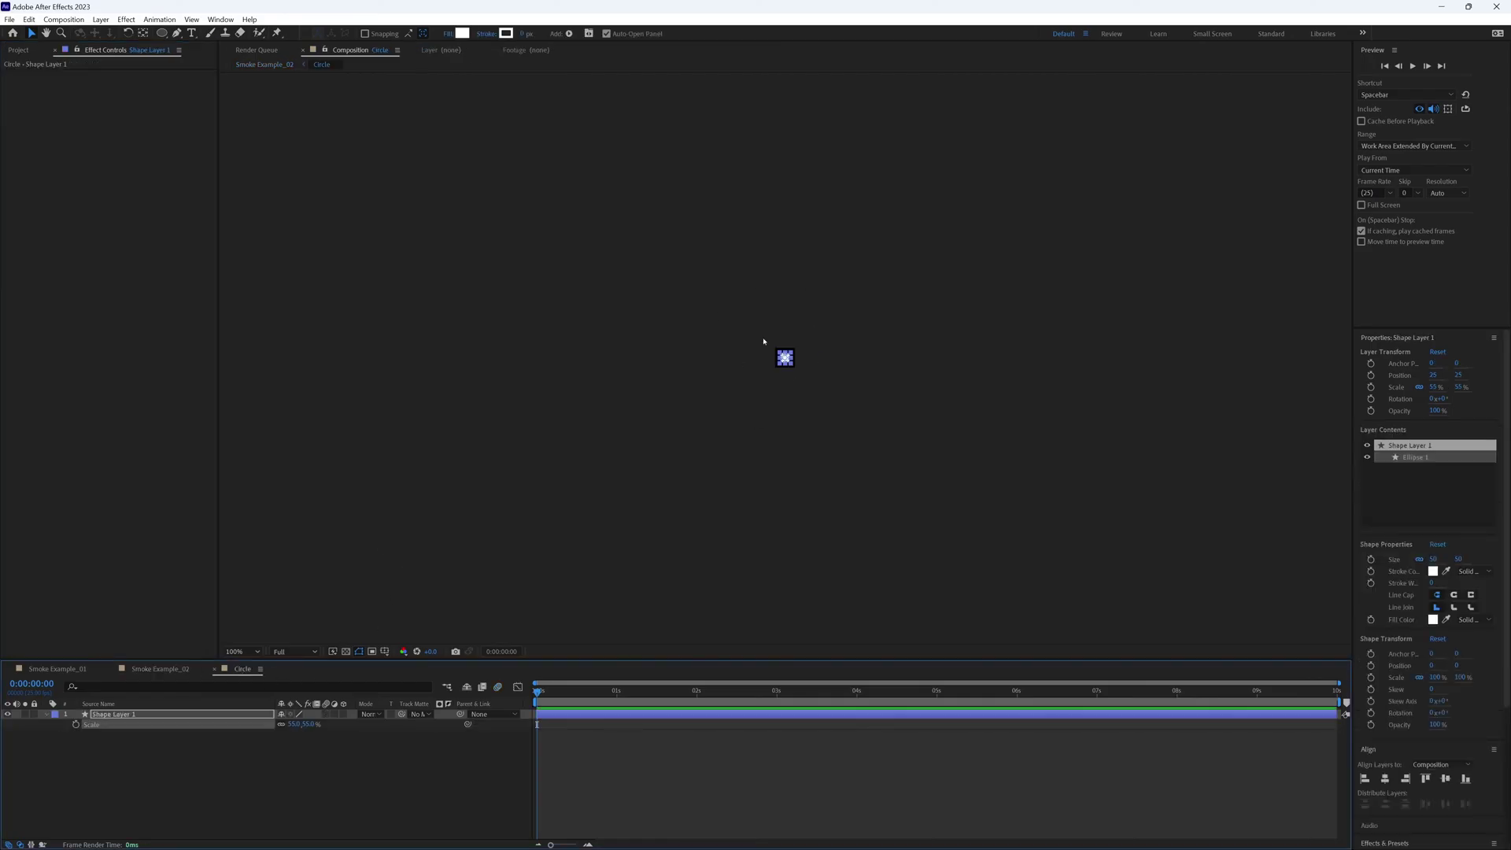
{"action": "left_click", "coordinate": [160, 669]}
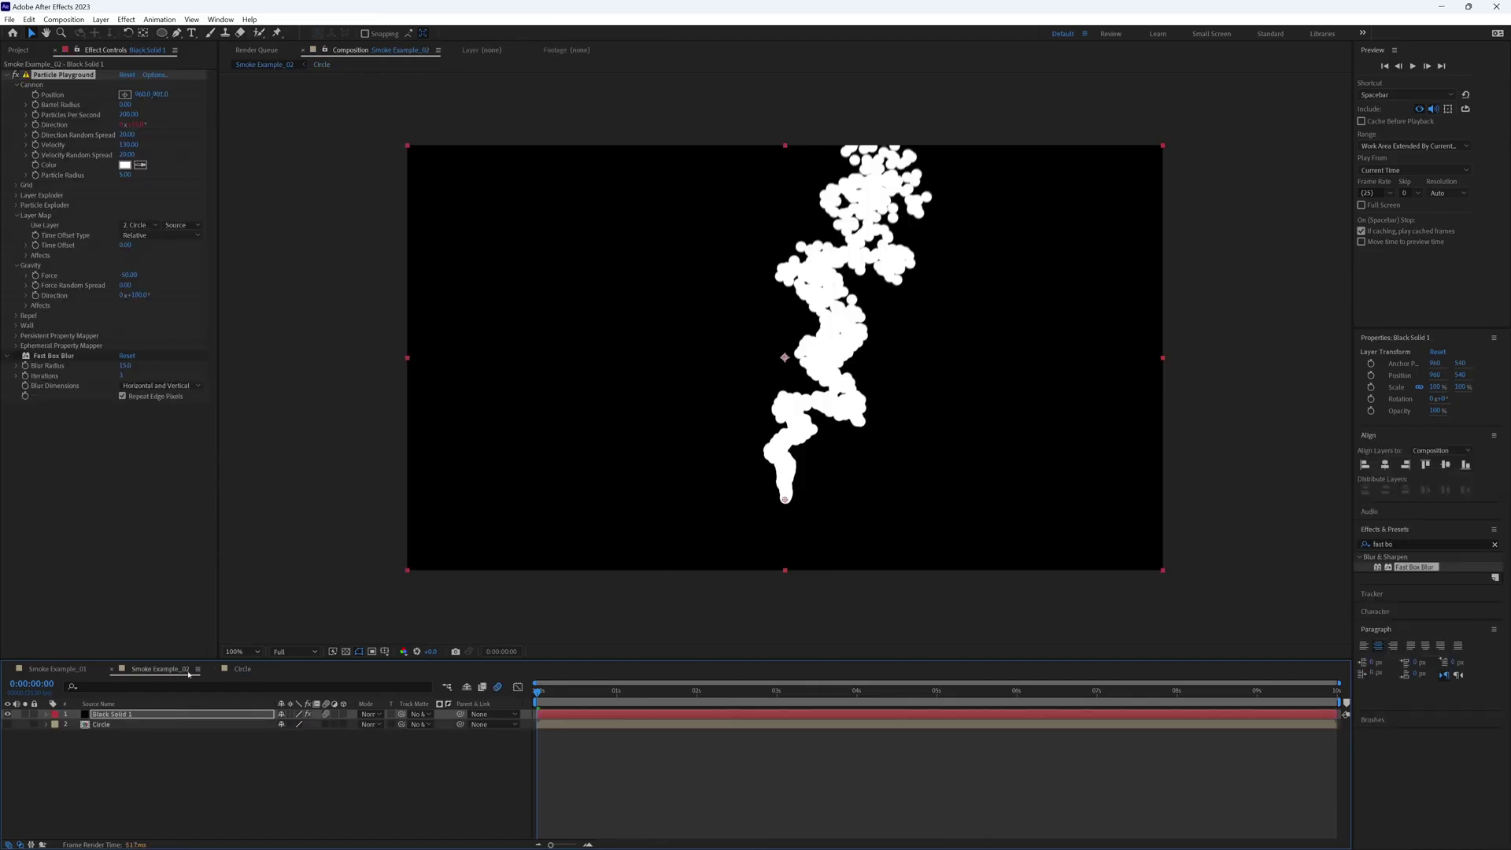
Re-enable Fast Box Blur and preview the smoke animation.
{"action": "left_click", "coordinate": [12, 358]}
{"action": "left_click", "coordinate": [241, 751]}
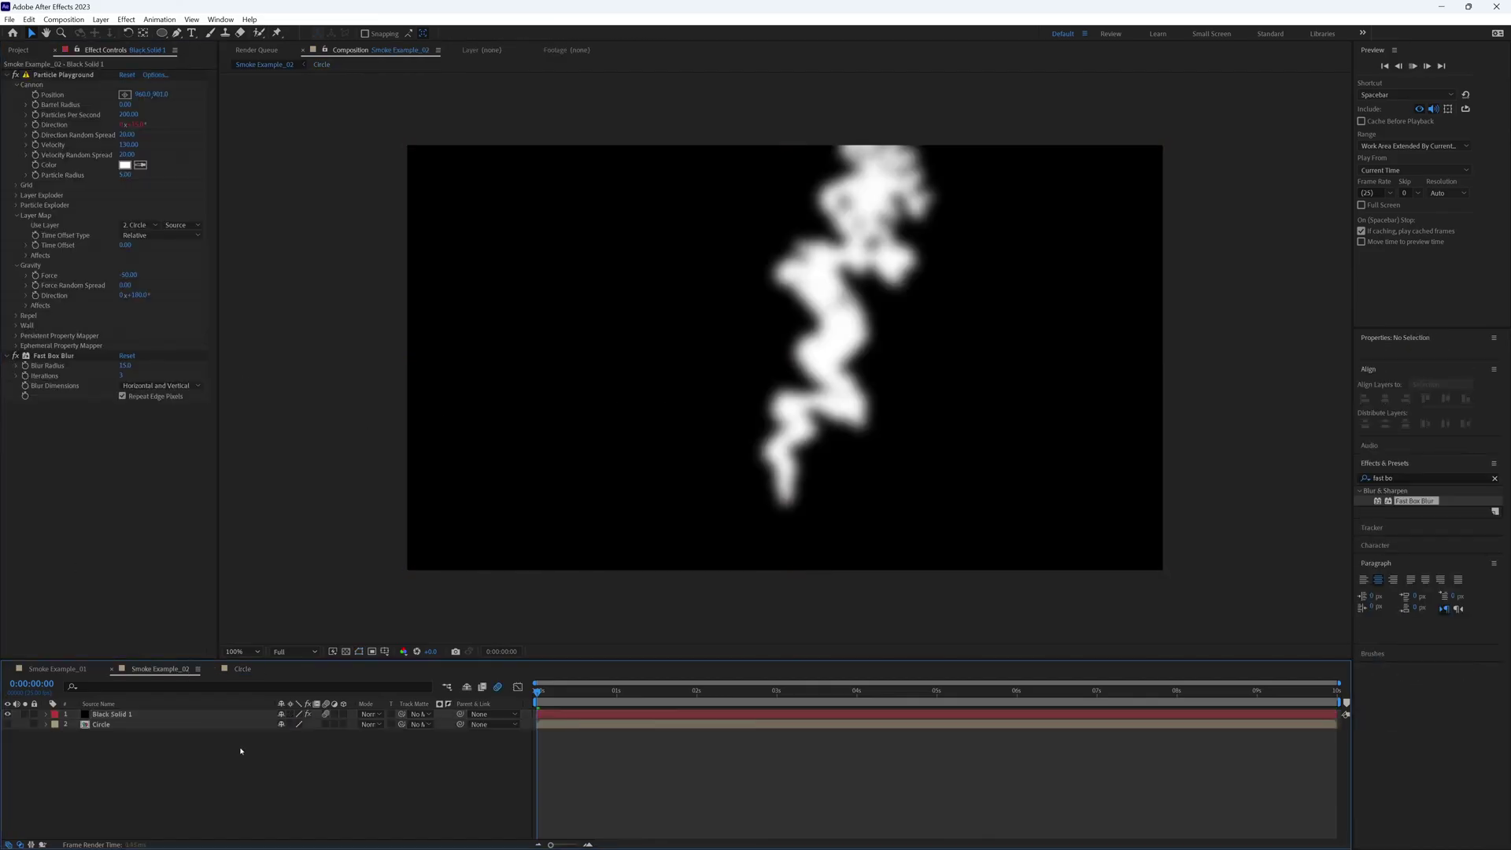
{"action": "key", "text": "space"}
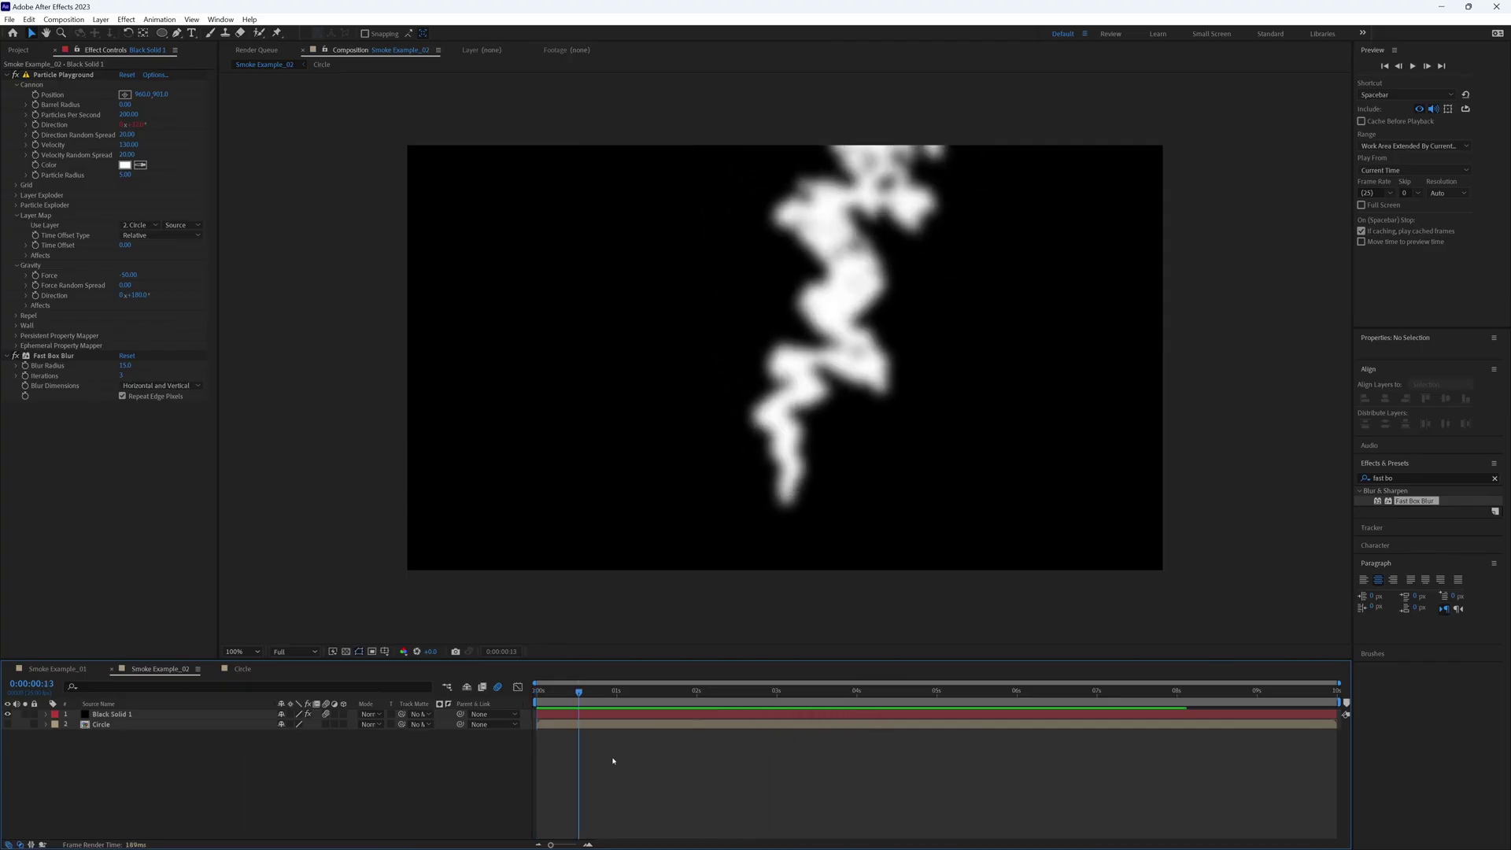
{"action": "left_click", "coordinate": [19, 49]}
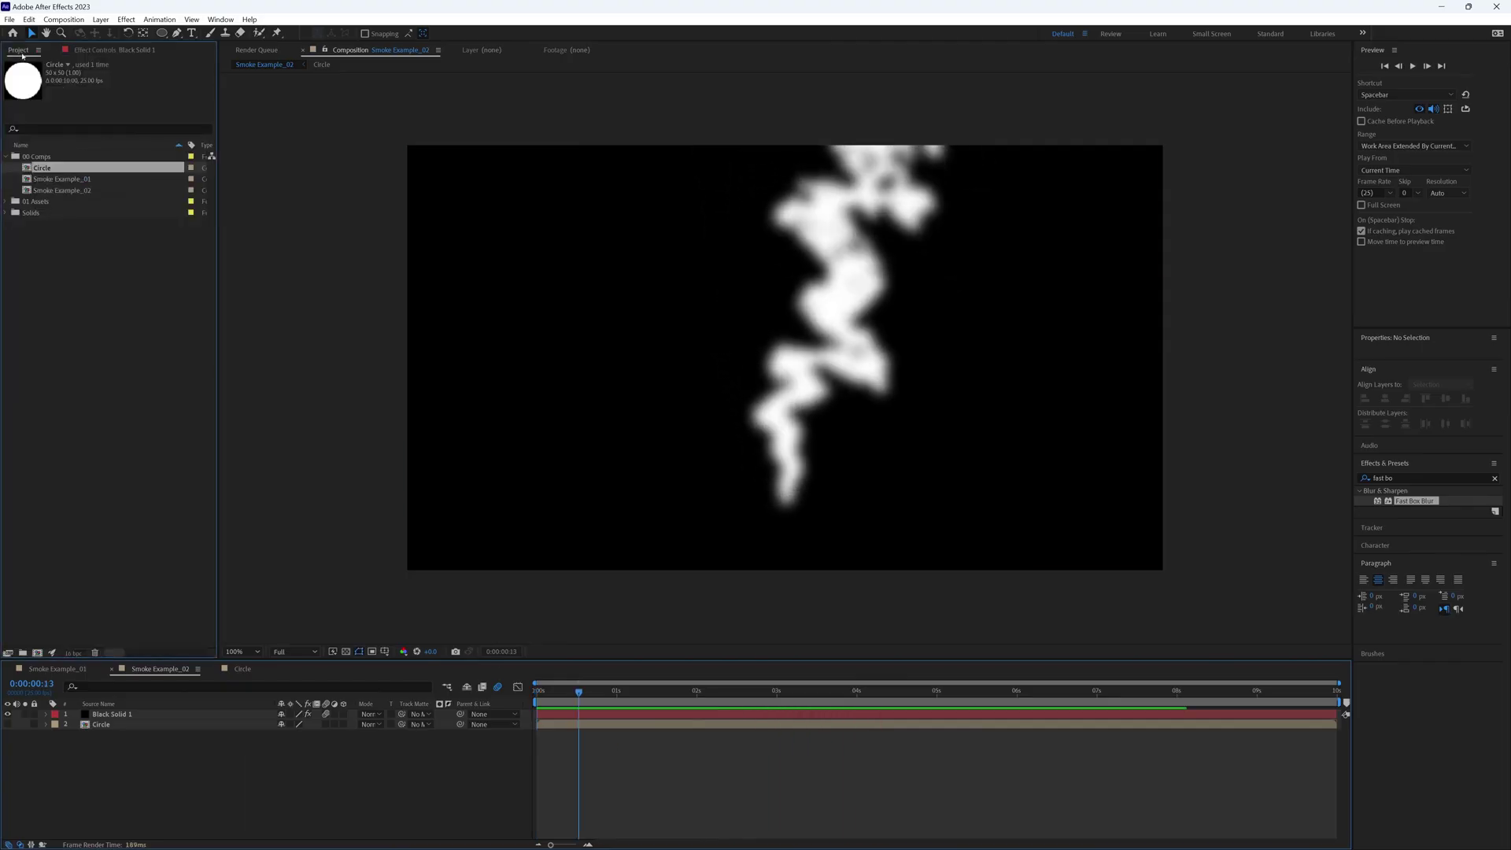
Create Smoke Example_03 from Smoke Example_02 and duplicate its smoke layer.
{"action": "left_click", "coordinate": [65, 191]}
{"action": "left_click_drag", "start_coordinate": [69, 191], "coordinate": [37, 652]}
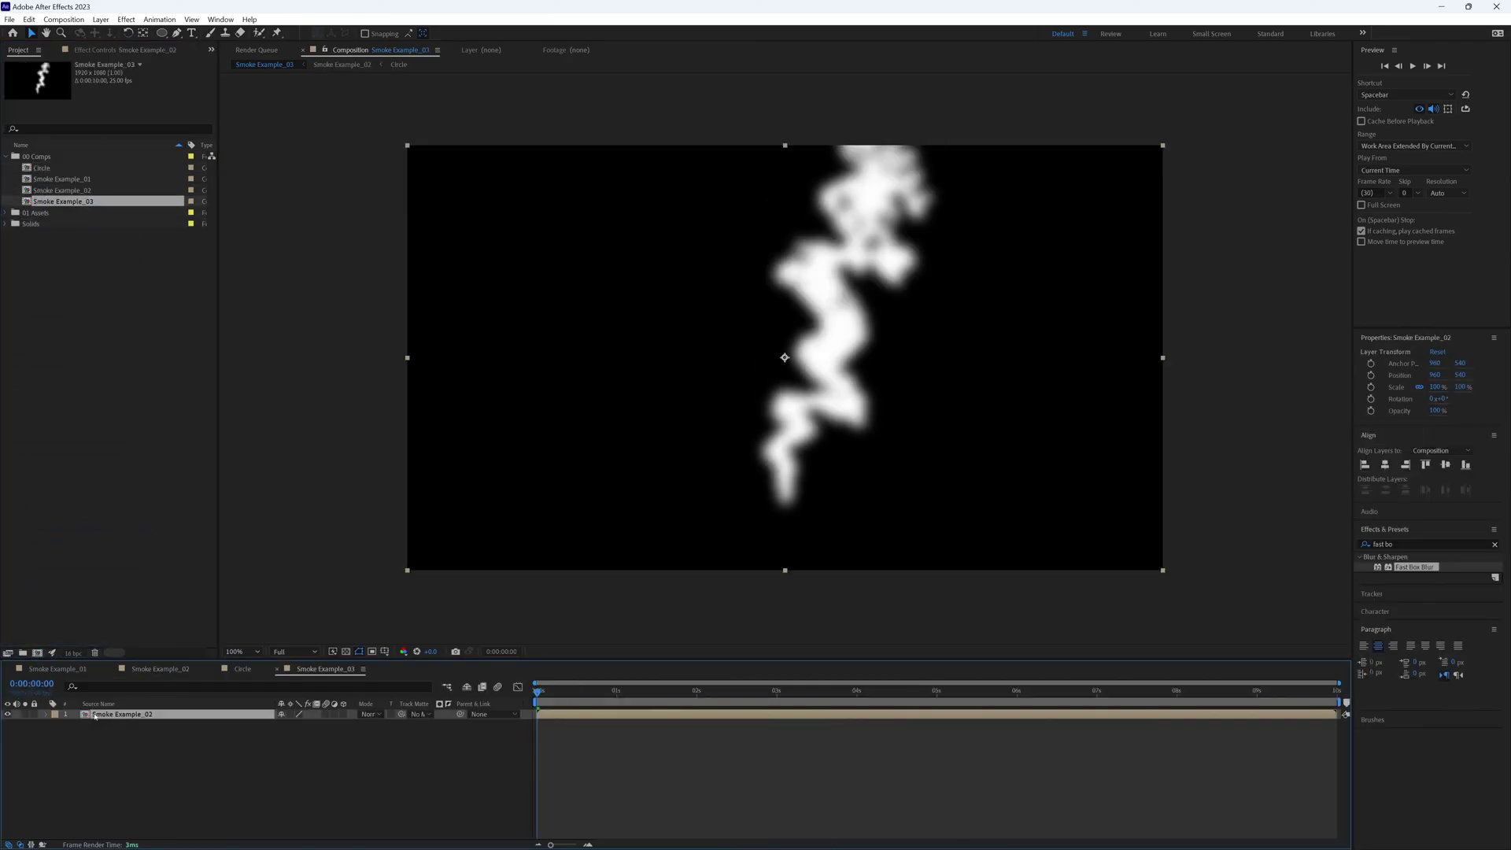
{"action": "key", "text": "ctrl+d"}
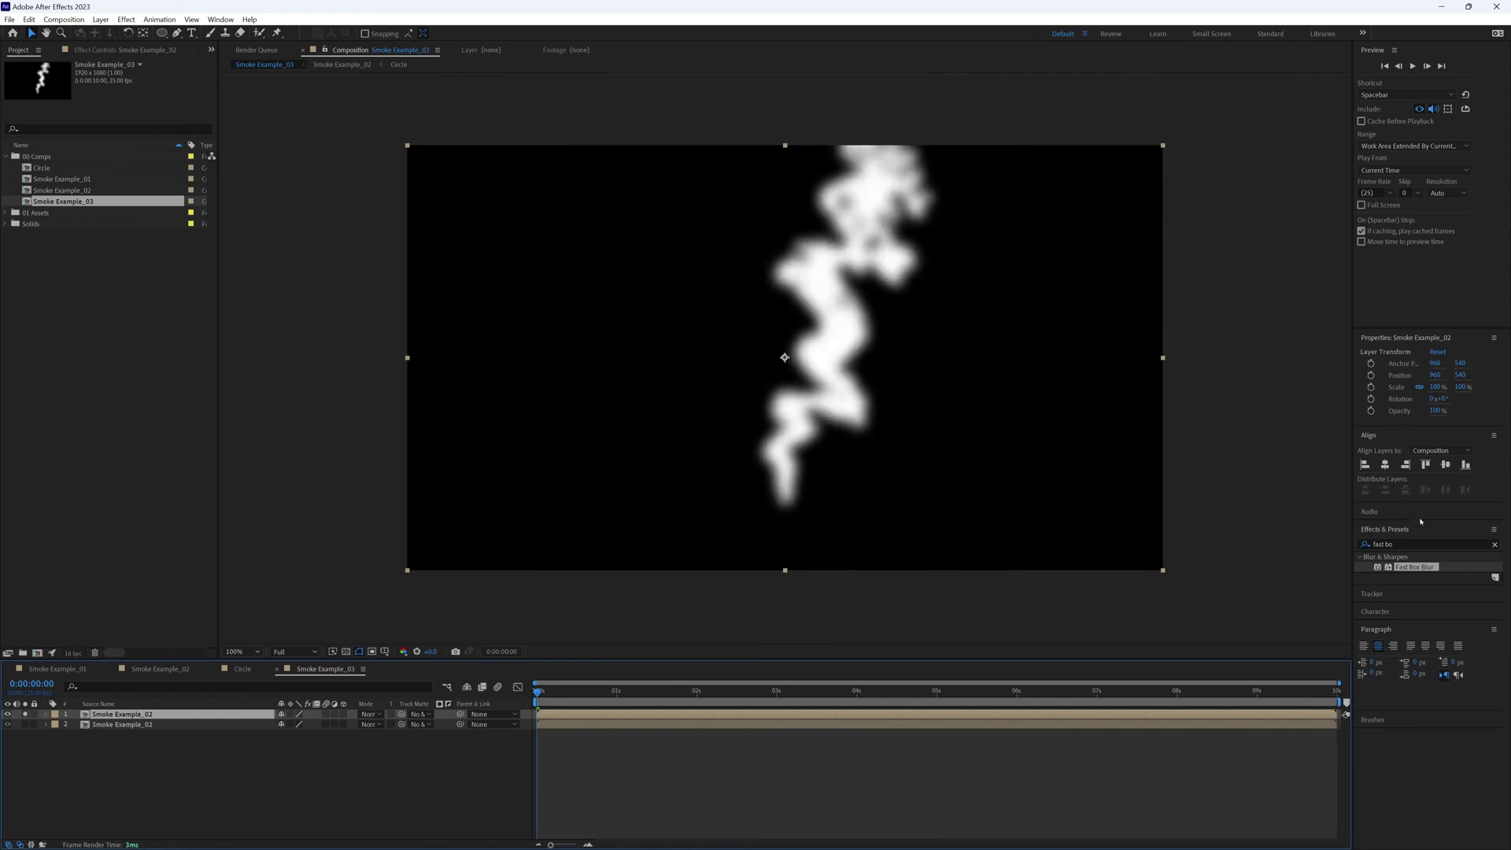
Apply Extract to the top smoke layer and lower White Point to 244.
{"action": "left_click", "coordinate": [1361, 543]}
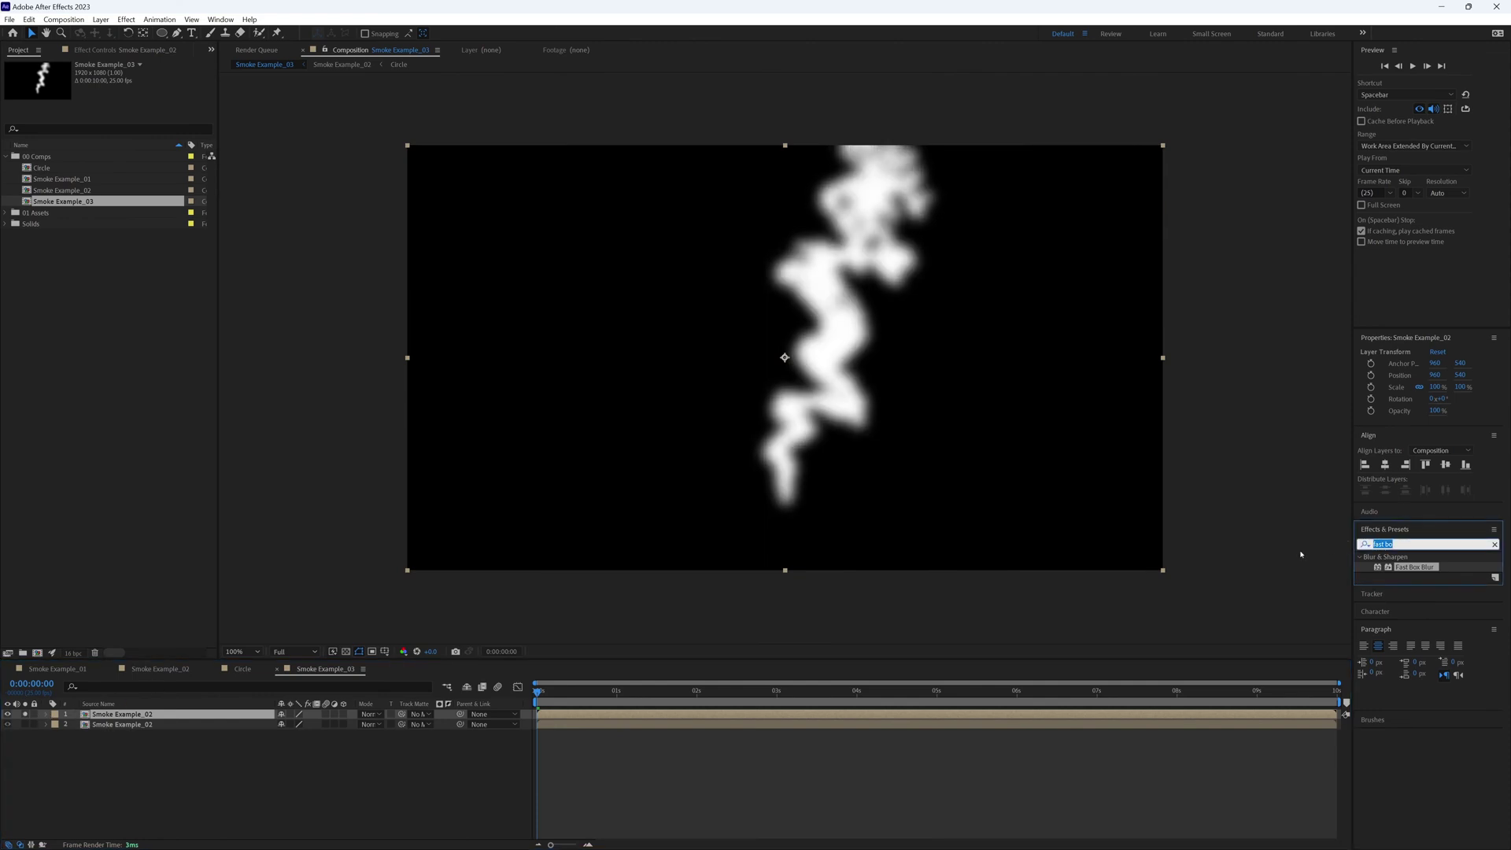
{"action": "type", "text": "extract"}
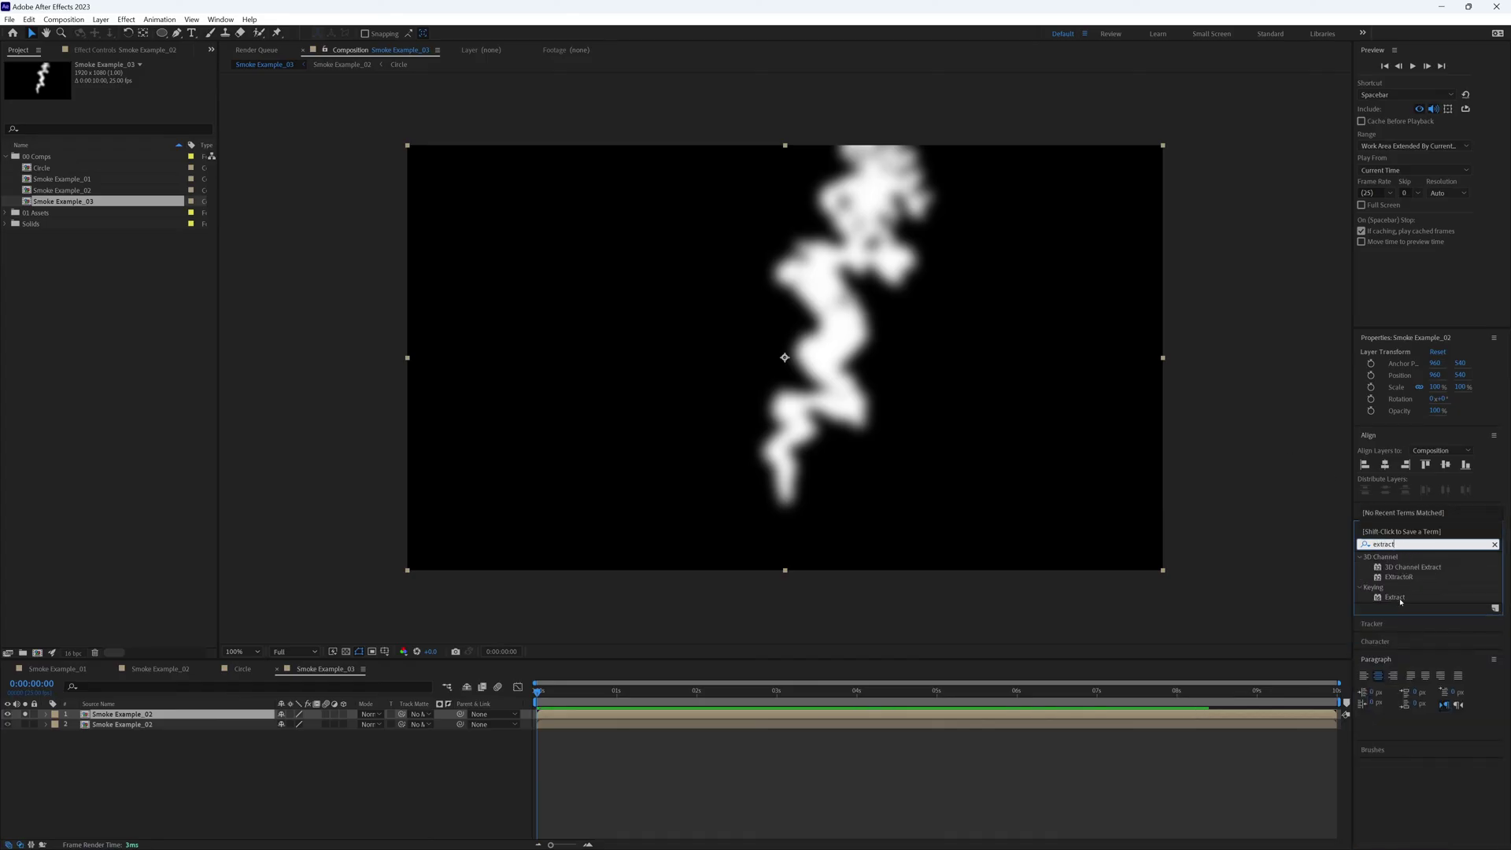
{"action": "left_click_drag", "start_coordinate": [1394, 596], "coordinate": [103, 717]}
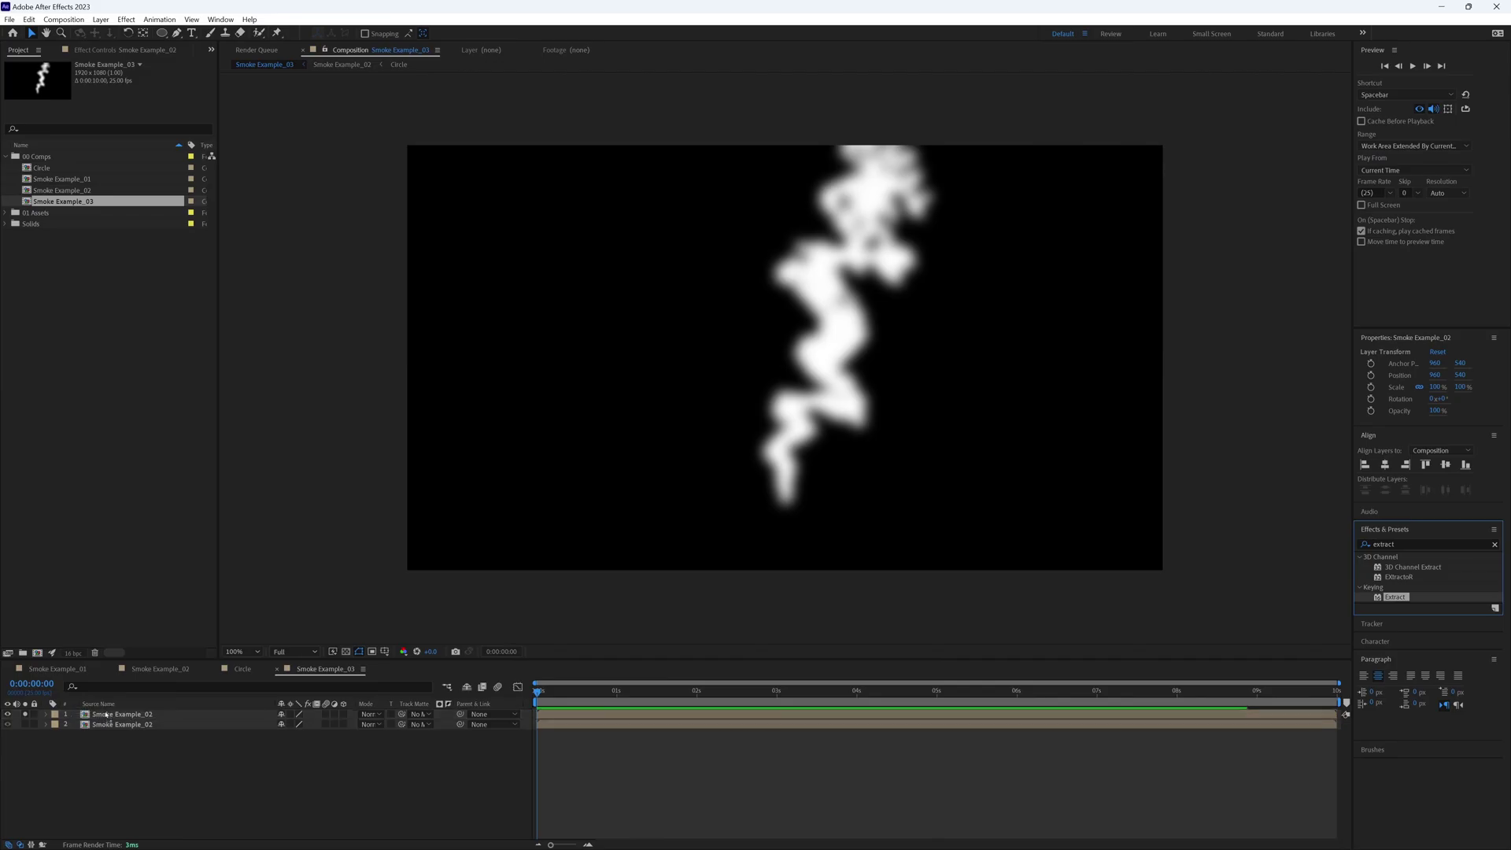
{"action": "left_click_drag", "start_coordinate": [178, 142], "coordinate": [173, 142]}
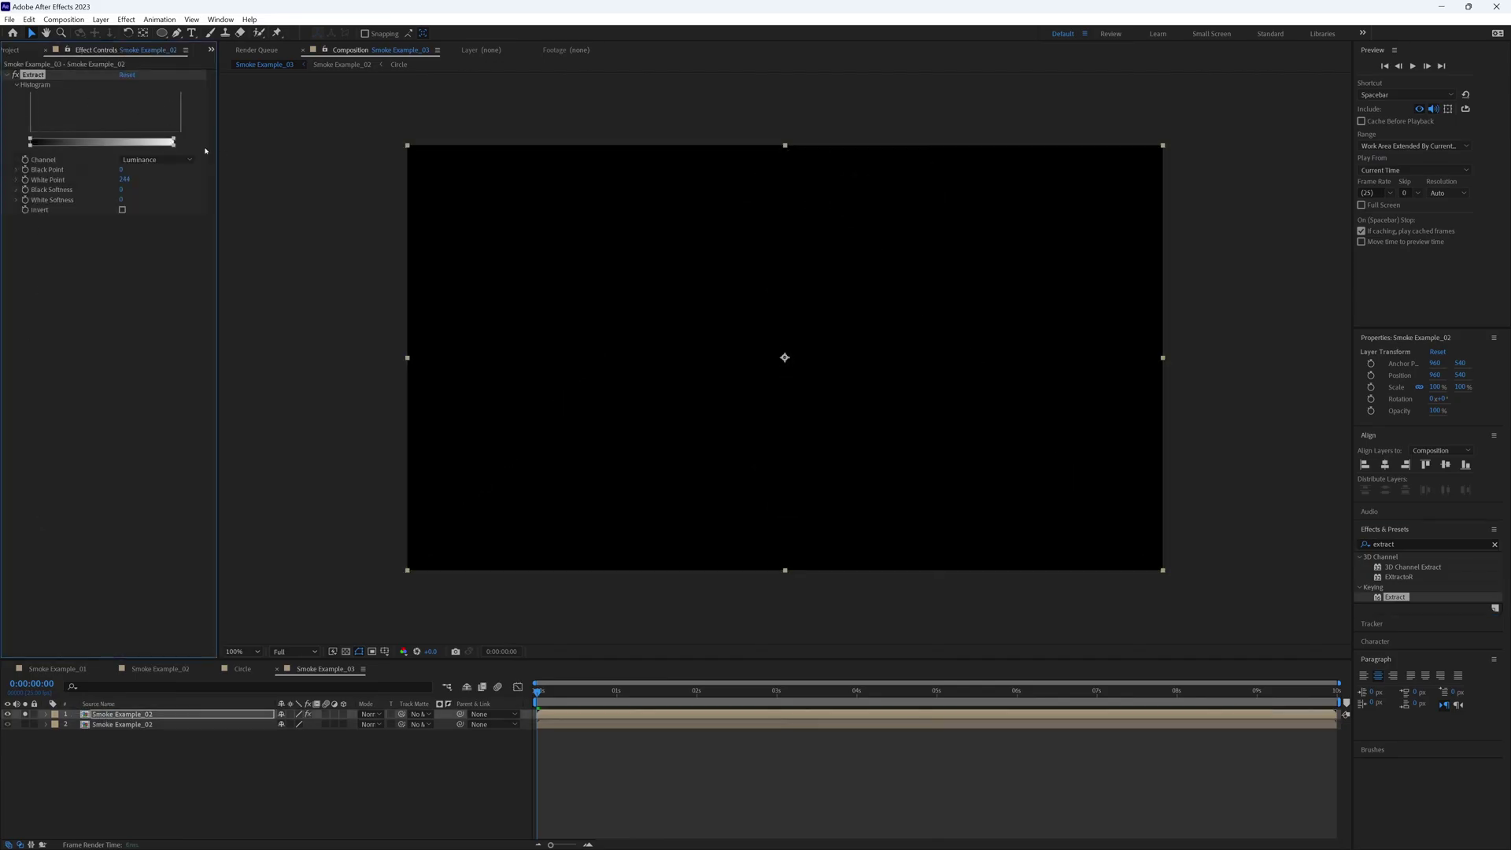
In the Smoke Example_02 precomp, duplicate Black Solid 1 and move the copy below Circle.
{"action": "double_click", "coordinate": [133, 717]}
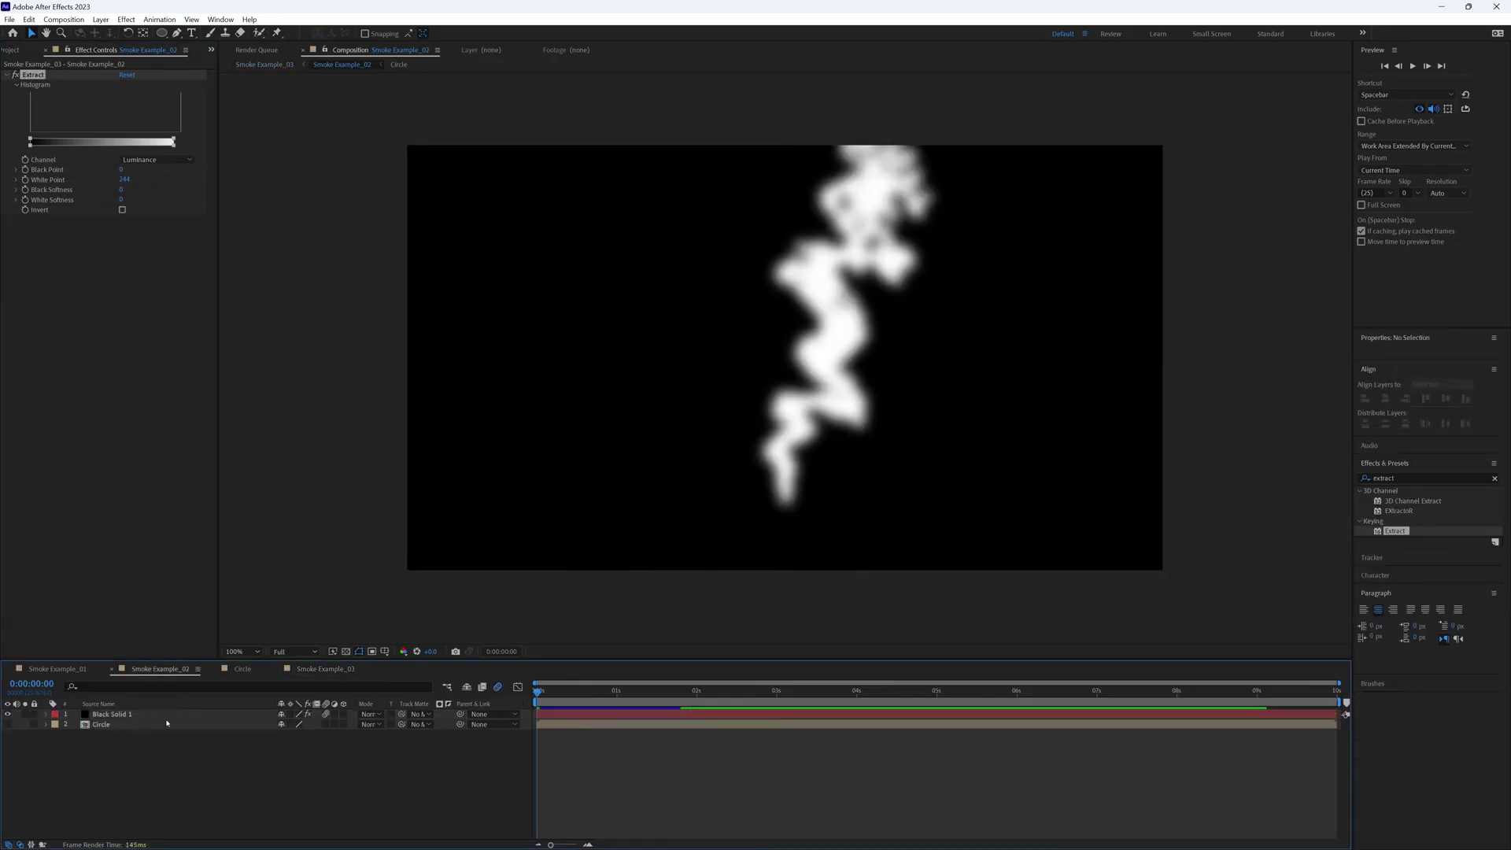
{"action": "left_click", "coordinate": [346, 651]}
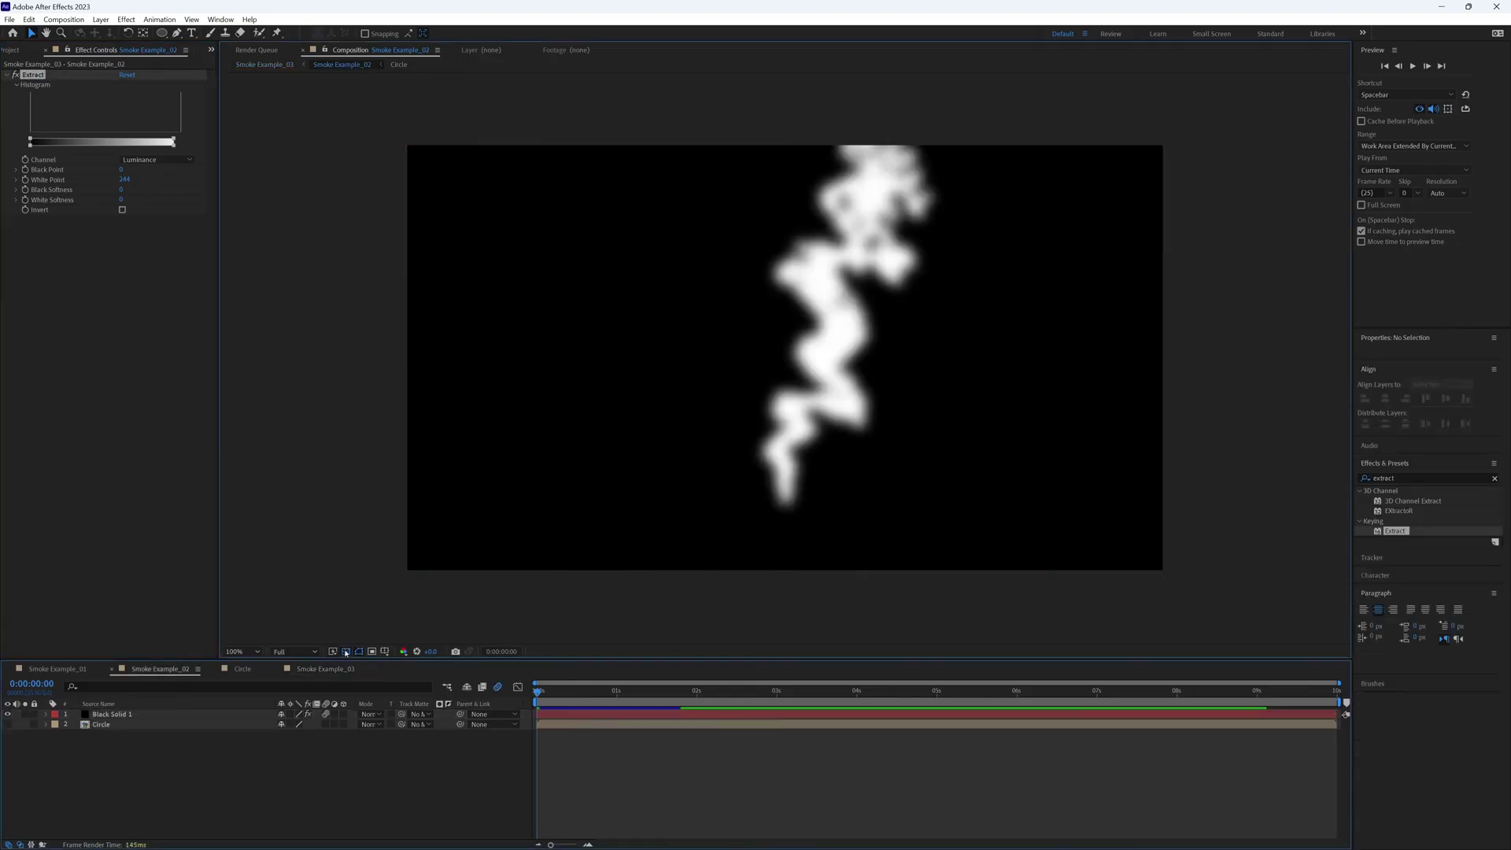
{"action": "left_click", "coordinate": [350, 653]}
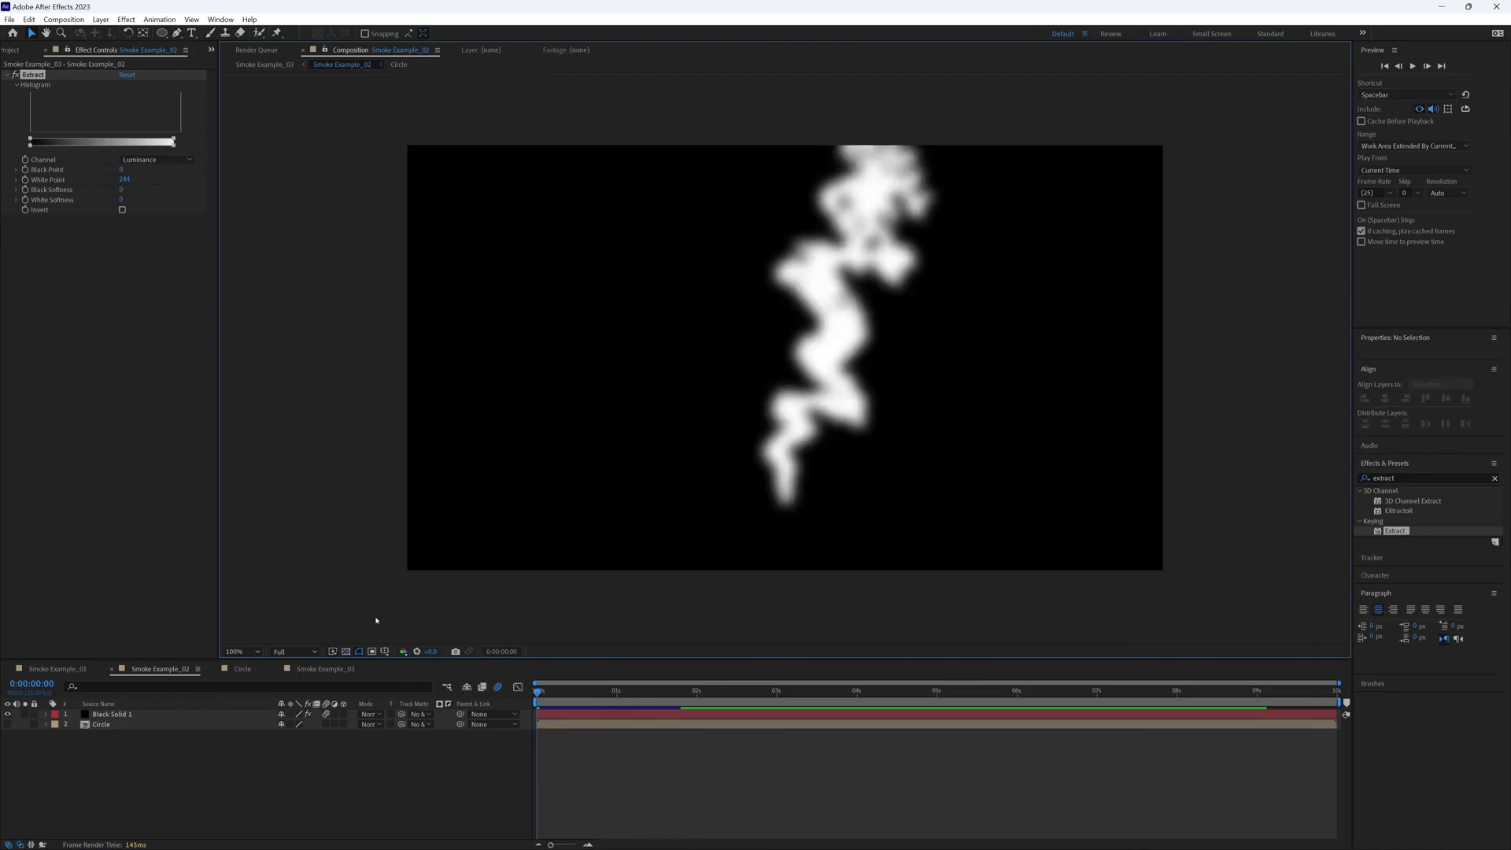
{"action": "left_click", "coordinate": [118, 724]}
{"action": "left_click", "coordinate": [111, 714]}
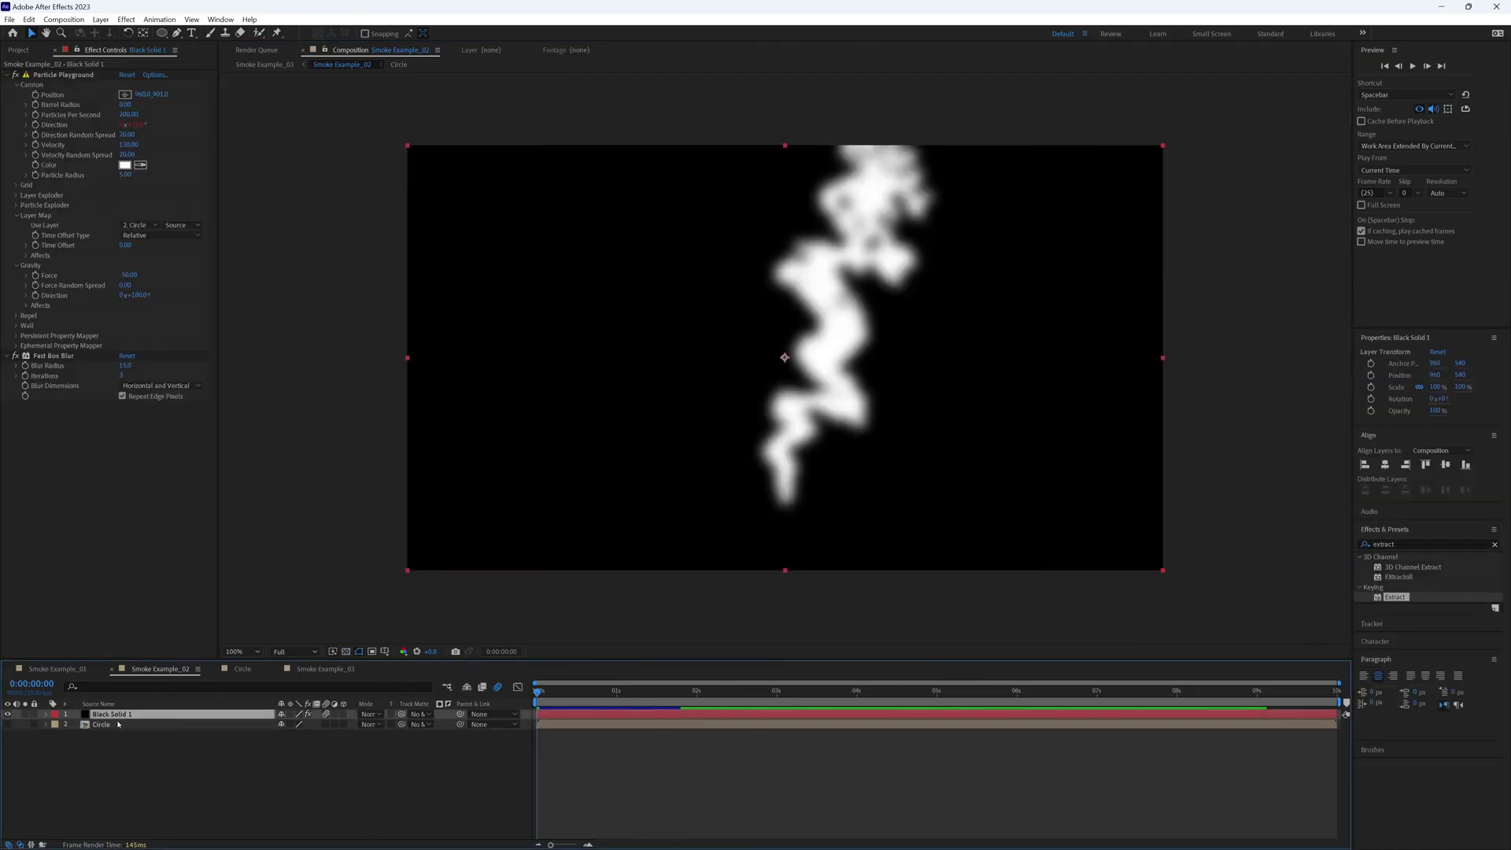
{"action": "key", "text": "ctrl+d"}
{"action": "left_click_drag", "start_coordinate": [110, 713], "coordinate": [109, 740]}
Delete the copy's Particle Playground and Fast Box Blur, checking it soloed.
{"action": "left_click", "coordinate": [63, 75]}
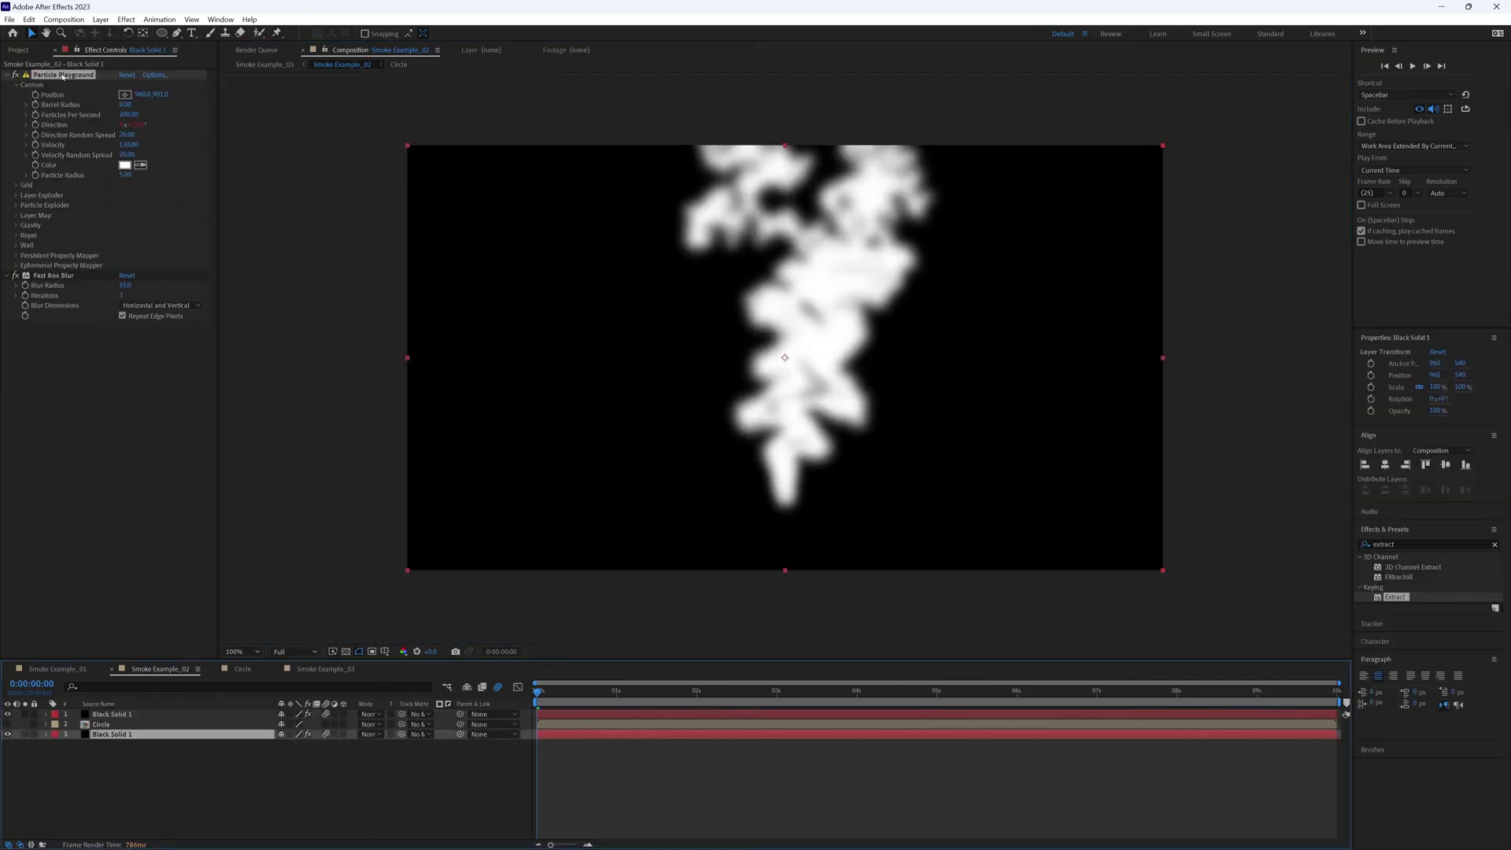
{"action": "left_click", "coordinate": [54, 275], "text": "shift"}
{"action": "key", "text": "Delete"}
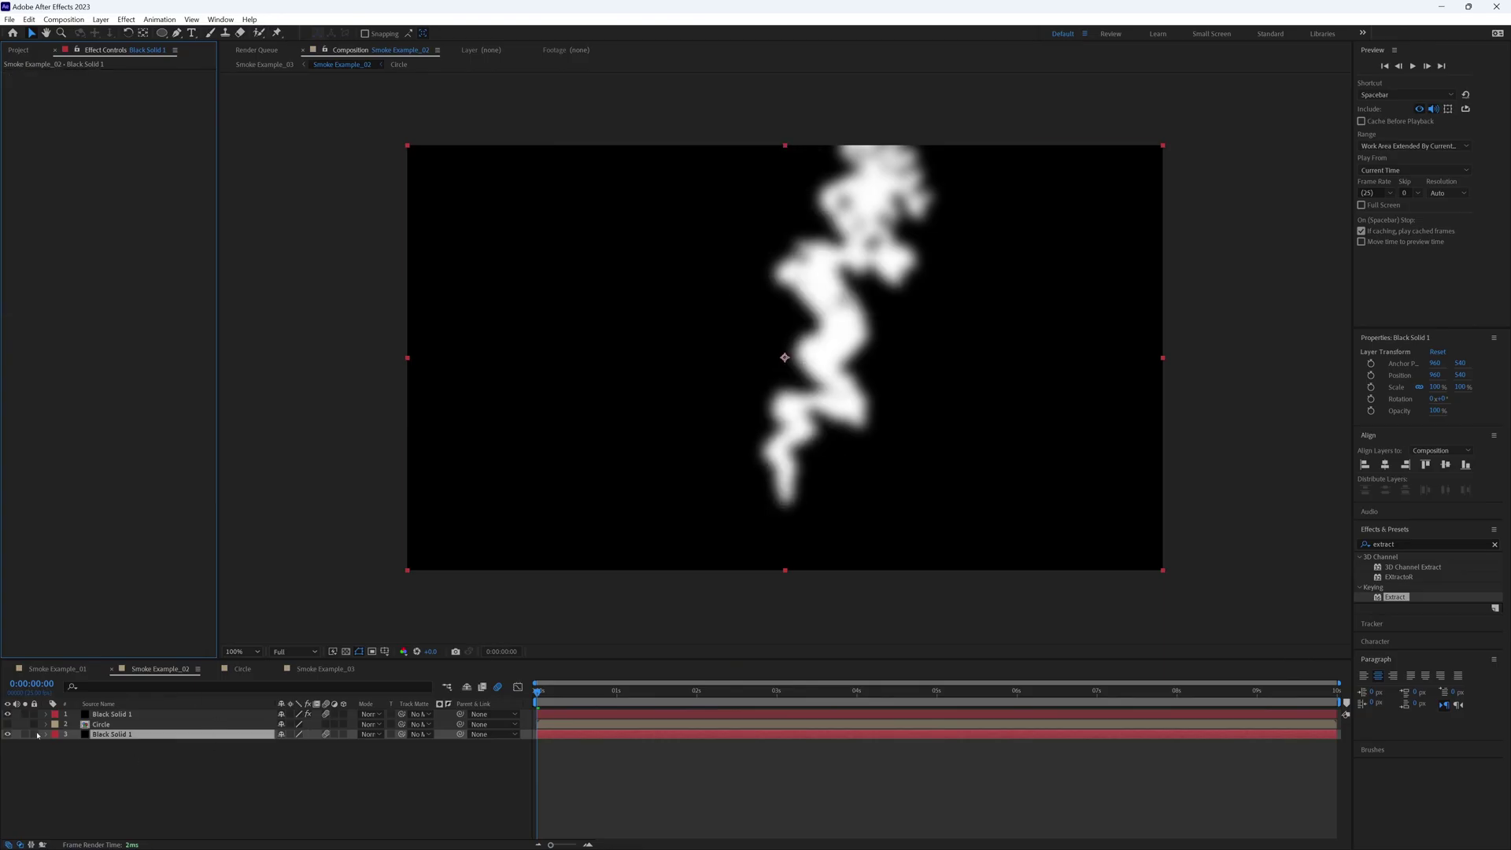
{"action": "left_click", "coordinate": [25, 734]}
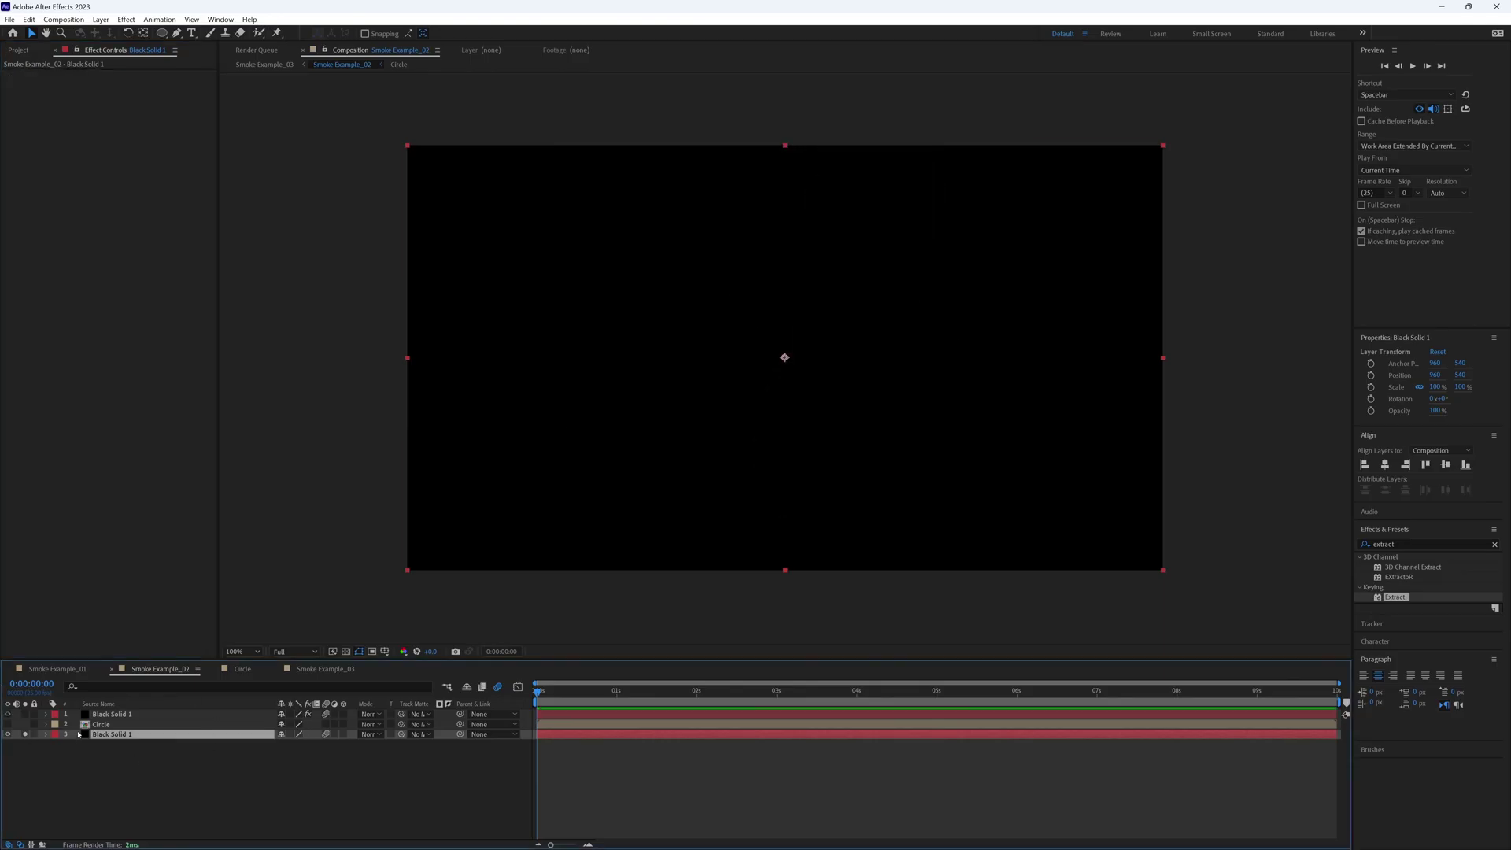
{"action": "left_click", "coordinate": [26, 734]}
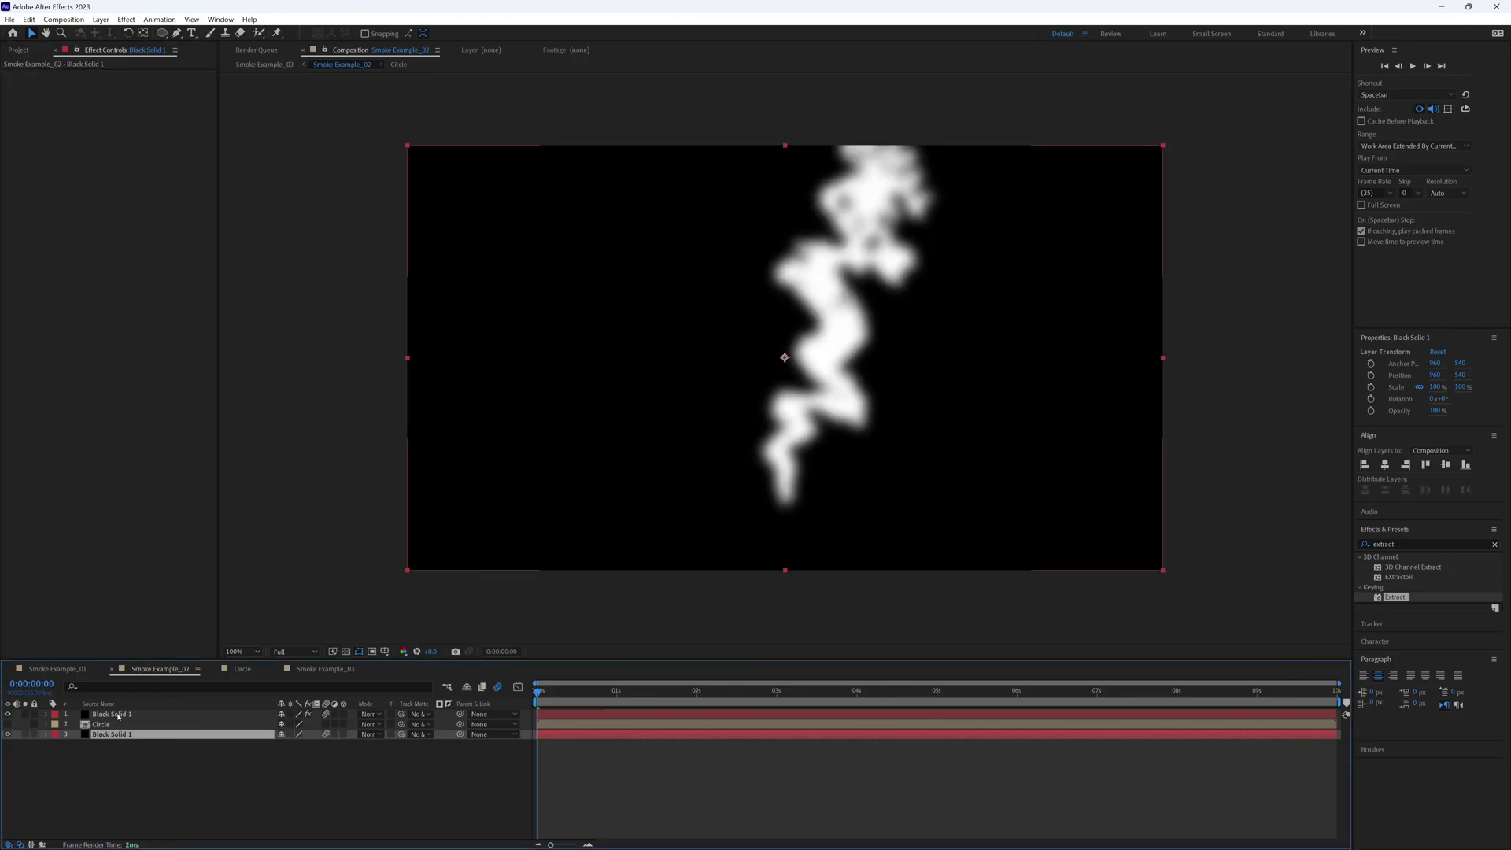
{"action": "left_click", "coordinate": [337, 671]}
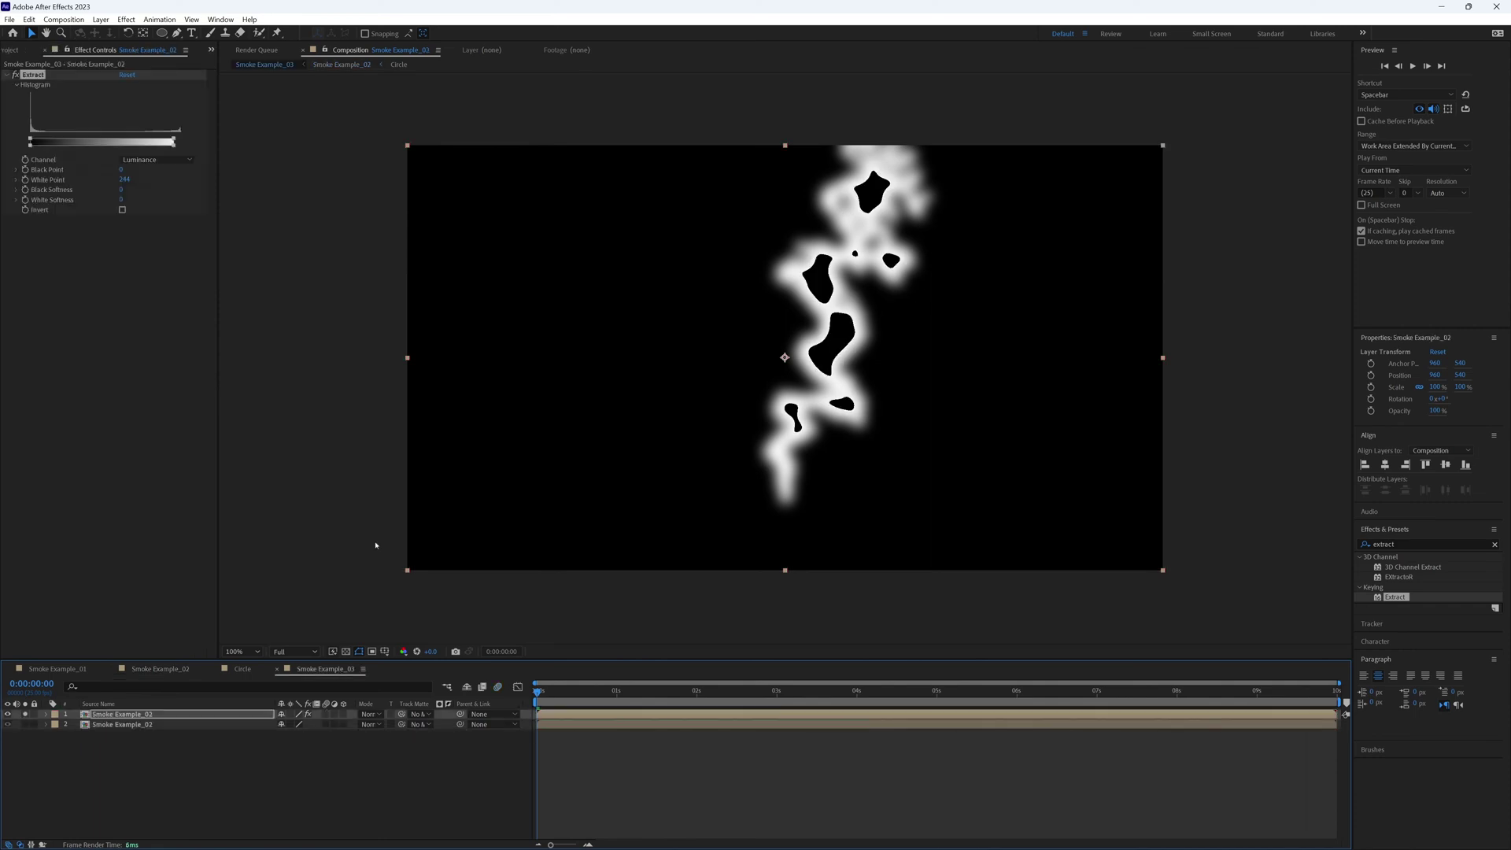
Set Extract White Point 255 and Black Point 100, then add Fast Box Blur radius 10.
{"action": "left_click_drag", "start_coordinate": [173, 141], "coordinate": [158, 141]}
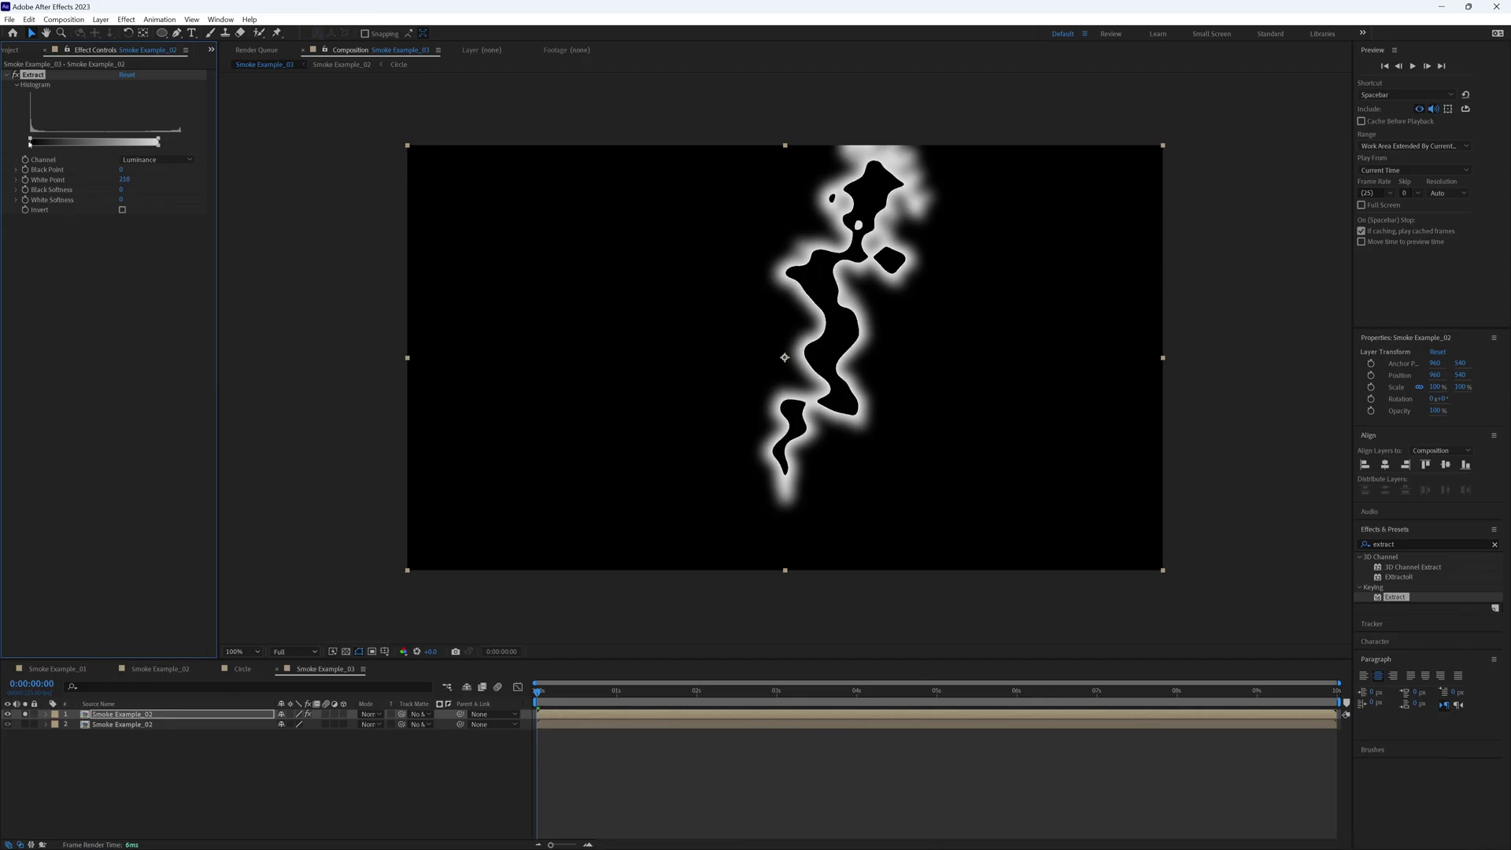
{"action": "left_click_drag", "start_coordinate": [30, 142], "coordinate": [130, 141]}
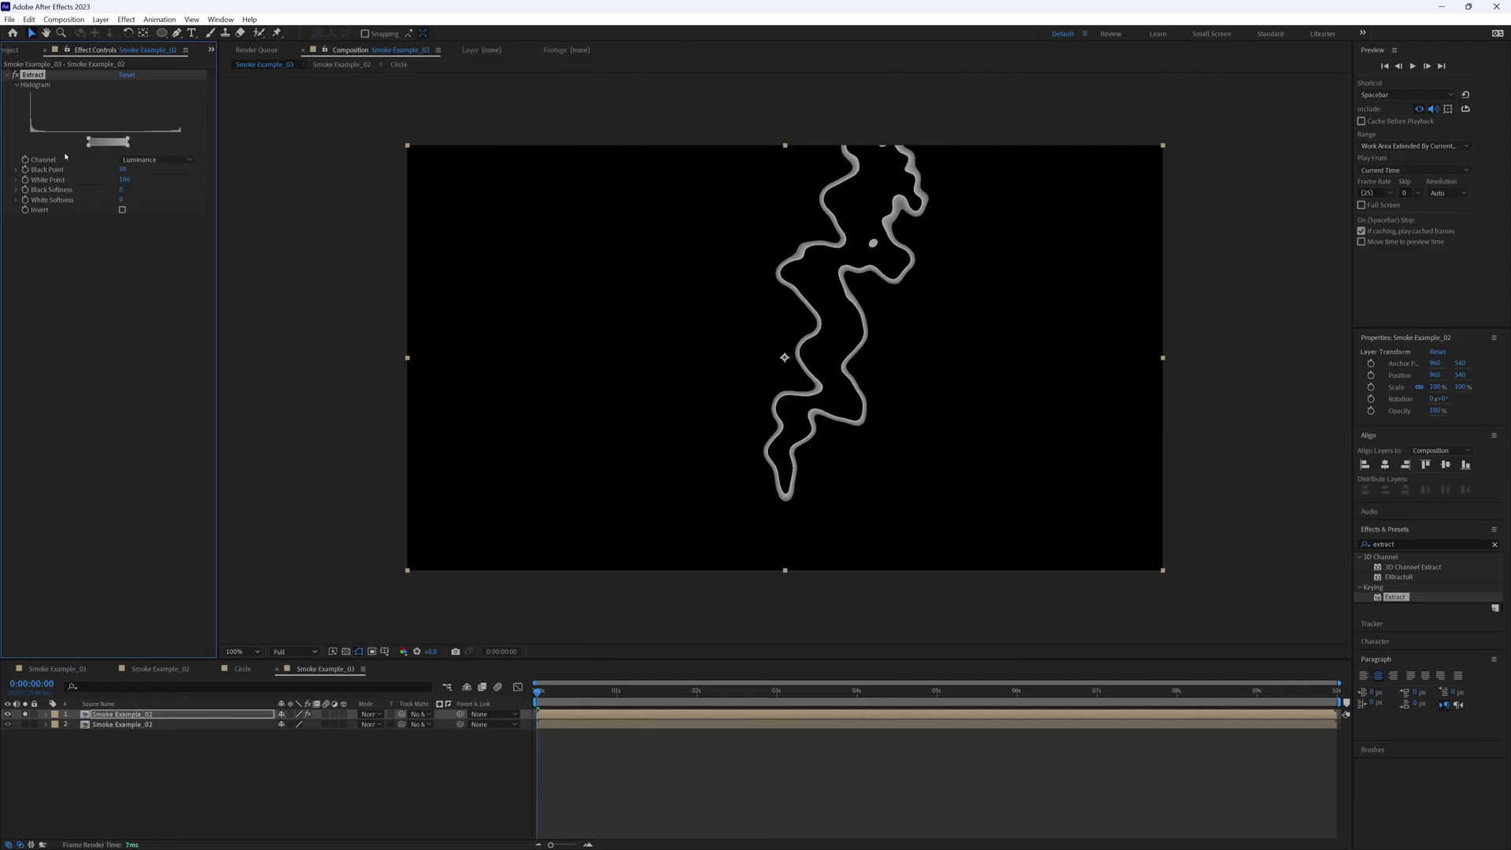
{"action": "left_click", "coordinate": [1388, 544]}
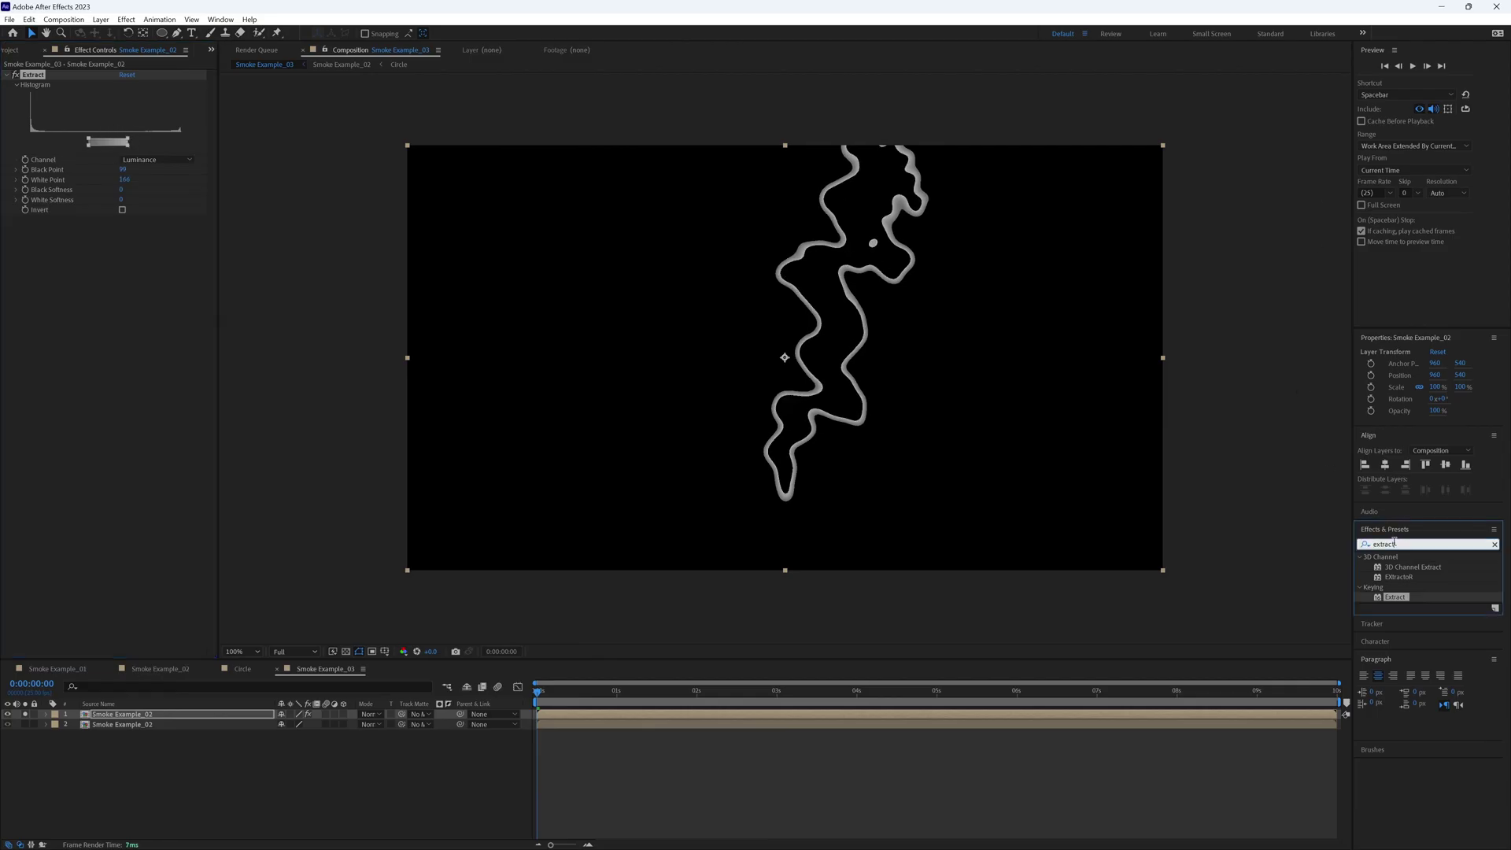
{"action": "type", "text": "fast"}
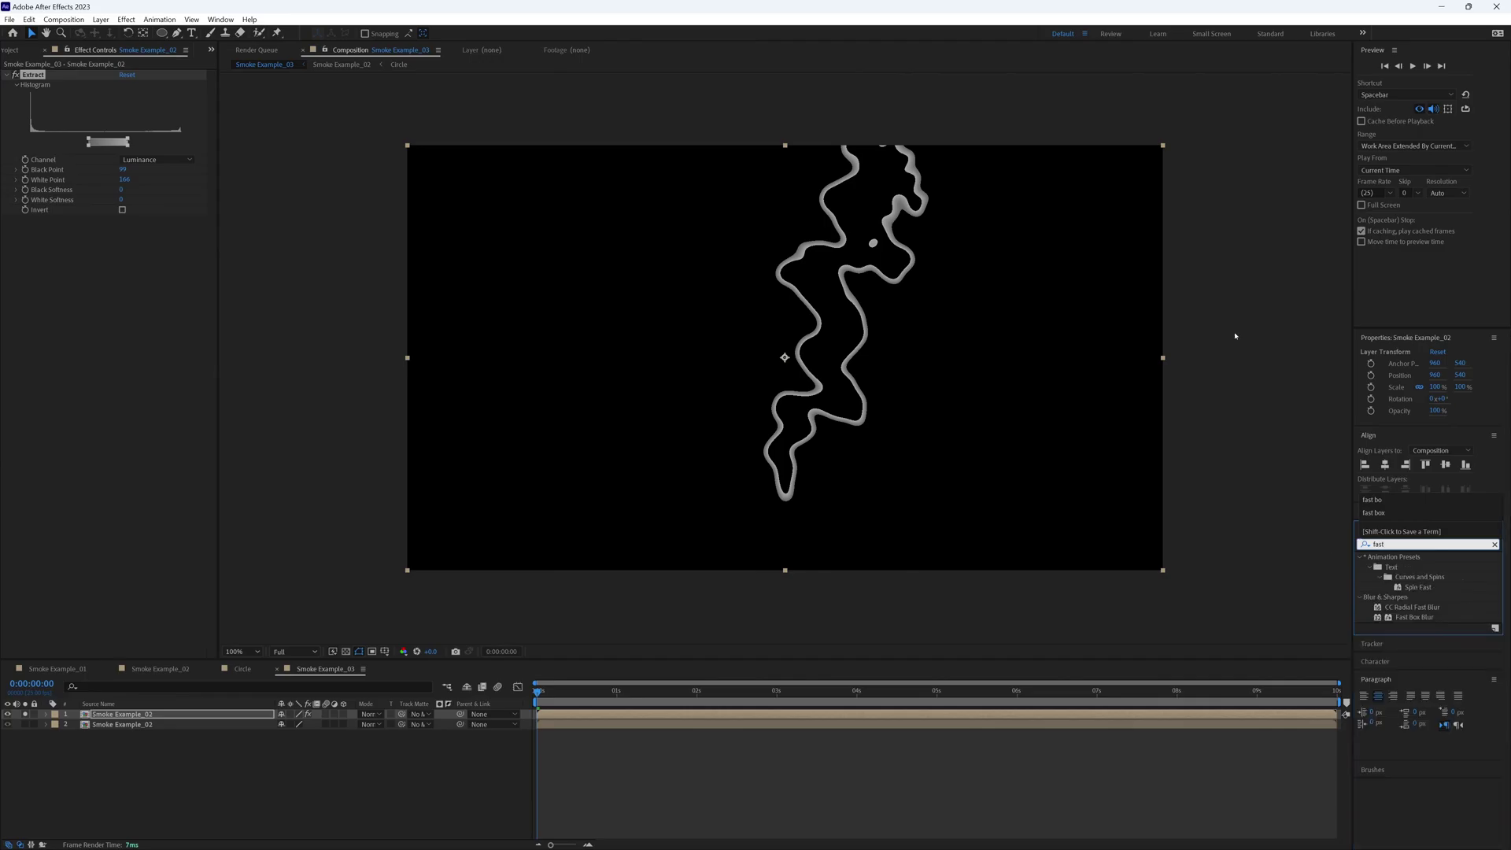
{"action": "left_click_drag", "start_coordinate": [1387, 617], "coordinate": [118, 260]}
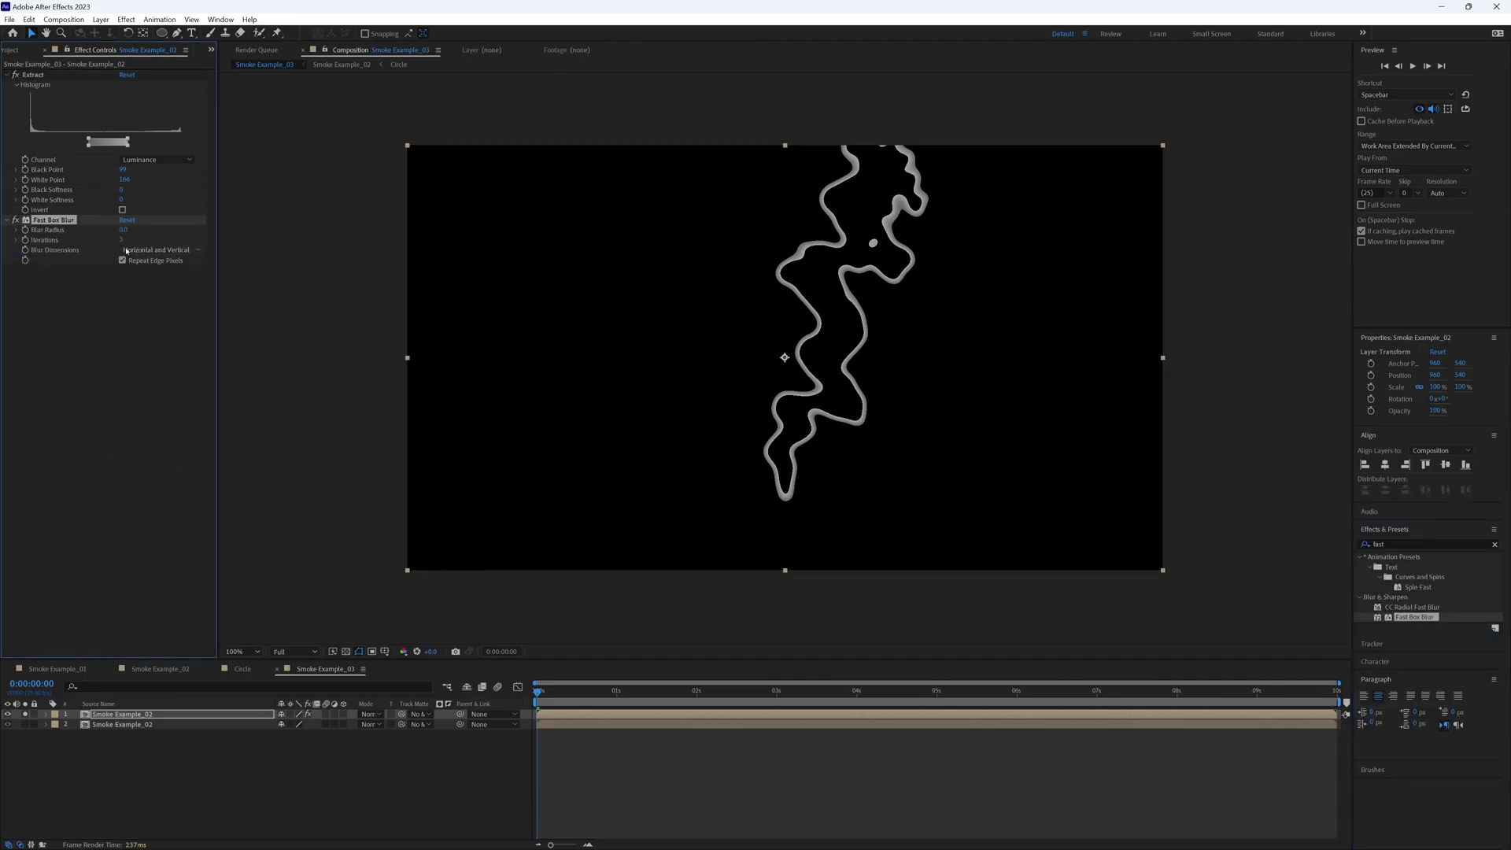
{"action": "left_click", "coordinate": [123, 230]}
{"action": "type", "text": "10"}
{"action": "key", "text": "Return"}
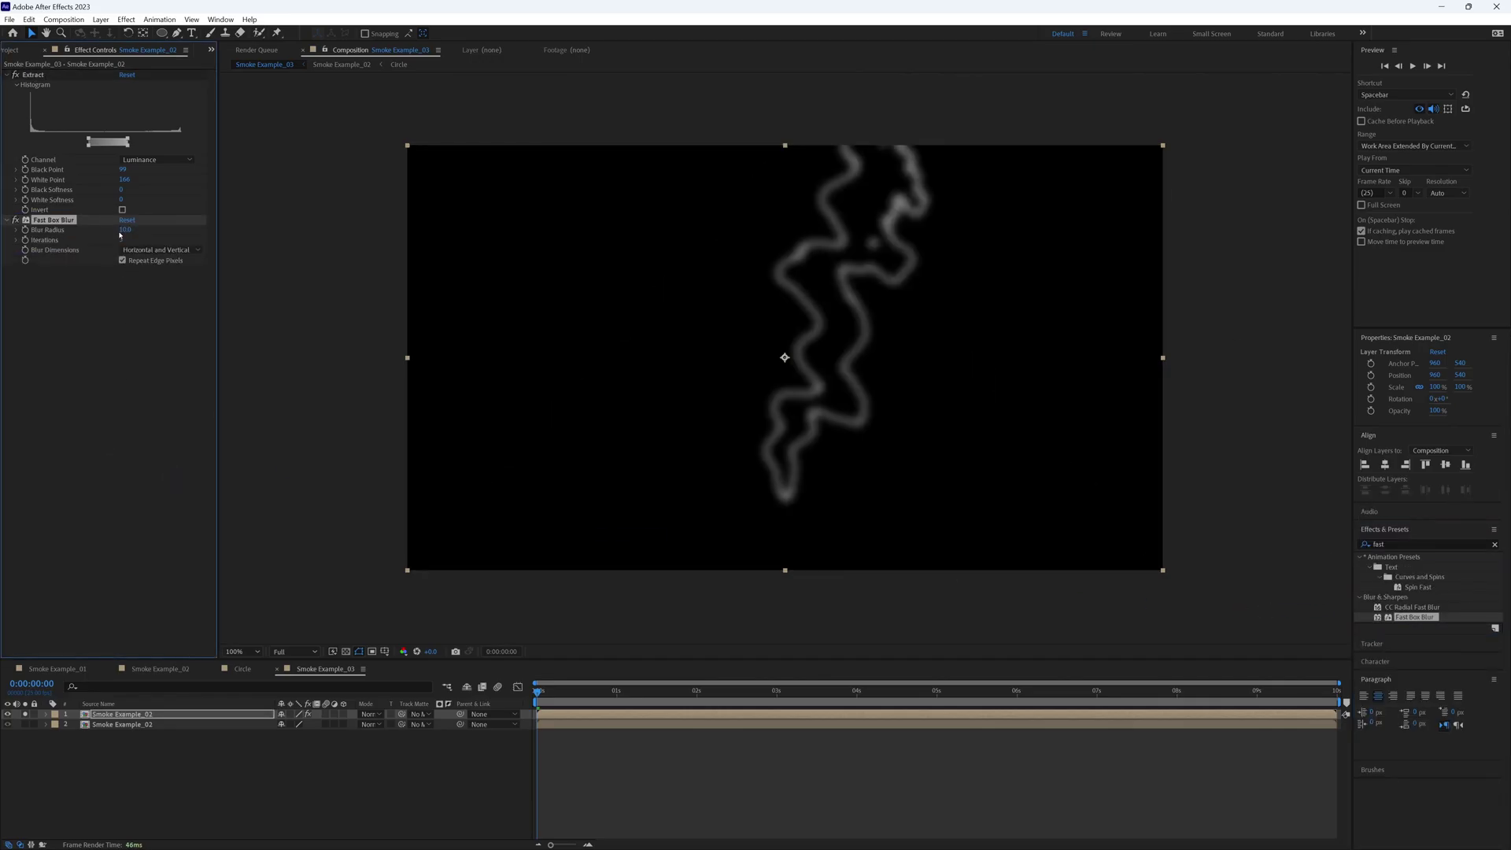
Unsolo the top layer, blend it in Add, shift it earlier, lower White Point to 132, duplicate it.
{"action": "left_click", "coordinate": [25, 715]}
{"action": "left_click", "coordinate": [370, 714]}
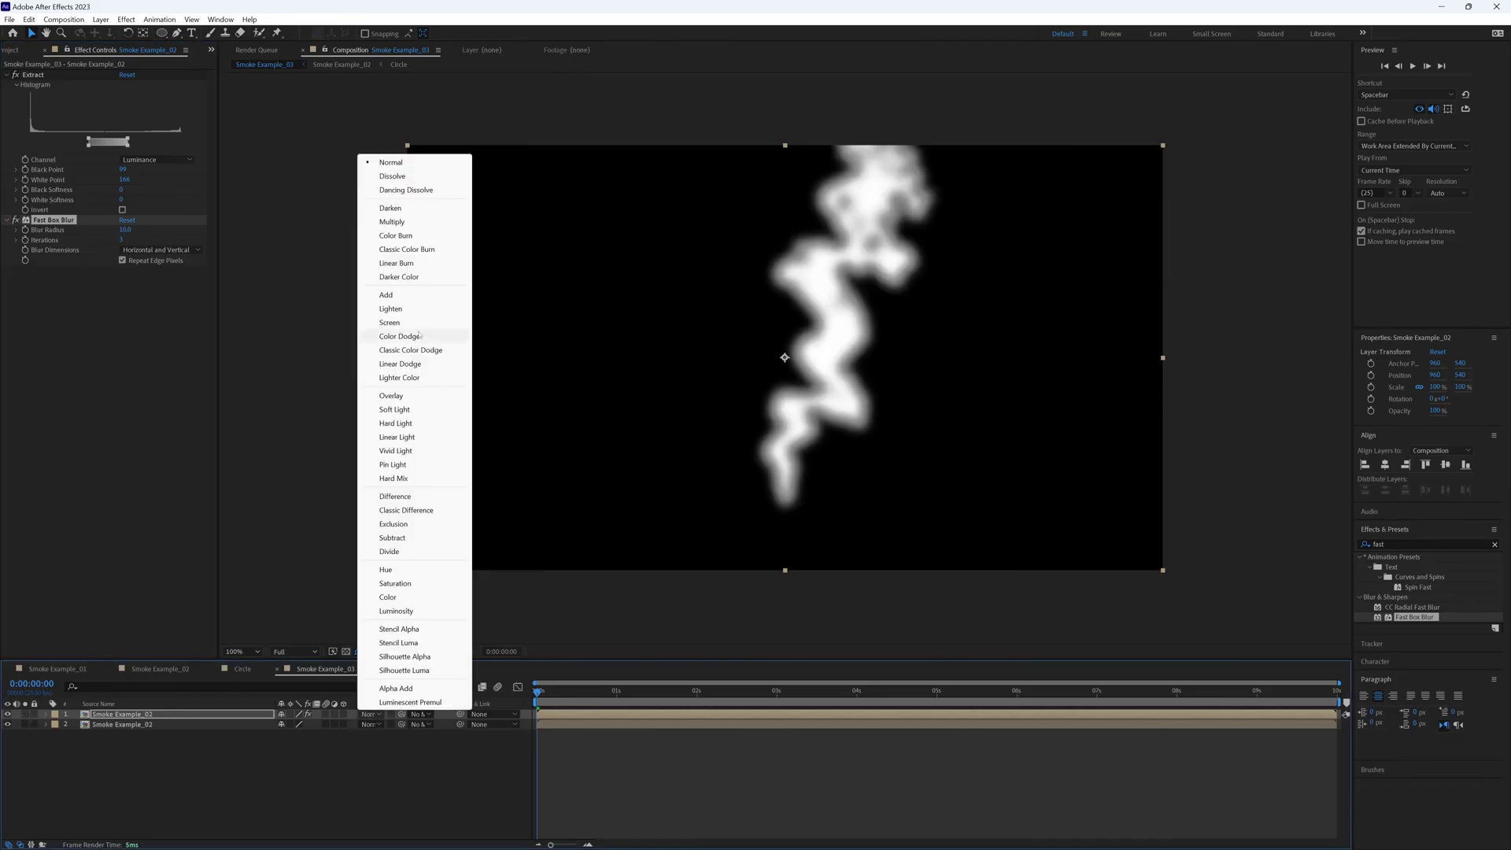
{"action": "left_click", "coordinate": [404, 296]}
{"action": "left_click_drag", "start_coordinate": [700, 715], "coordinate": [681, 718]}
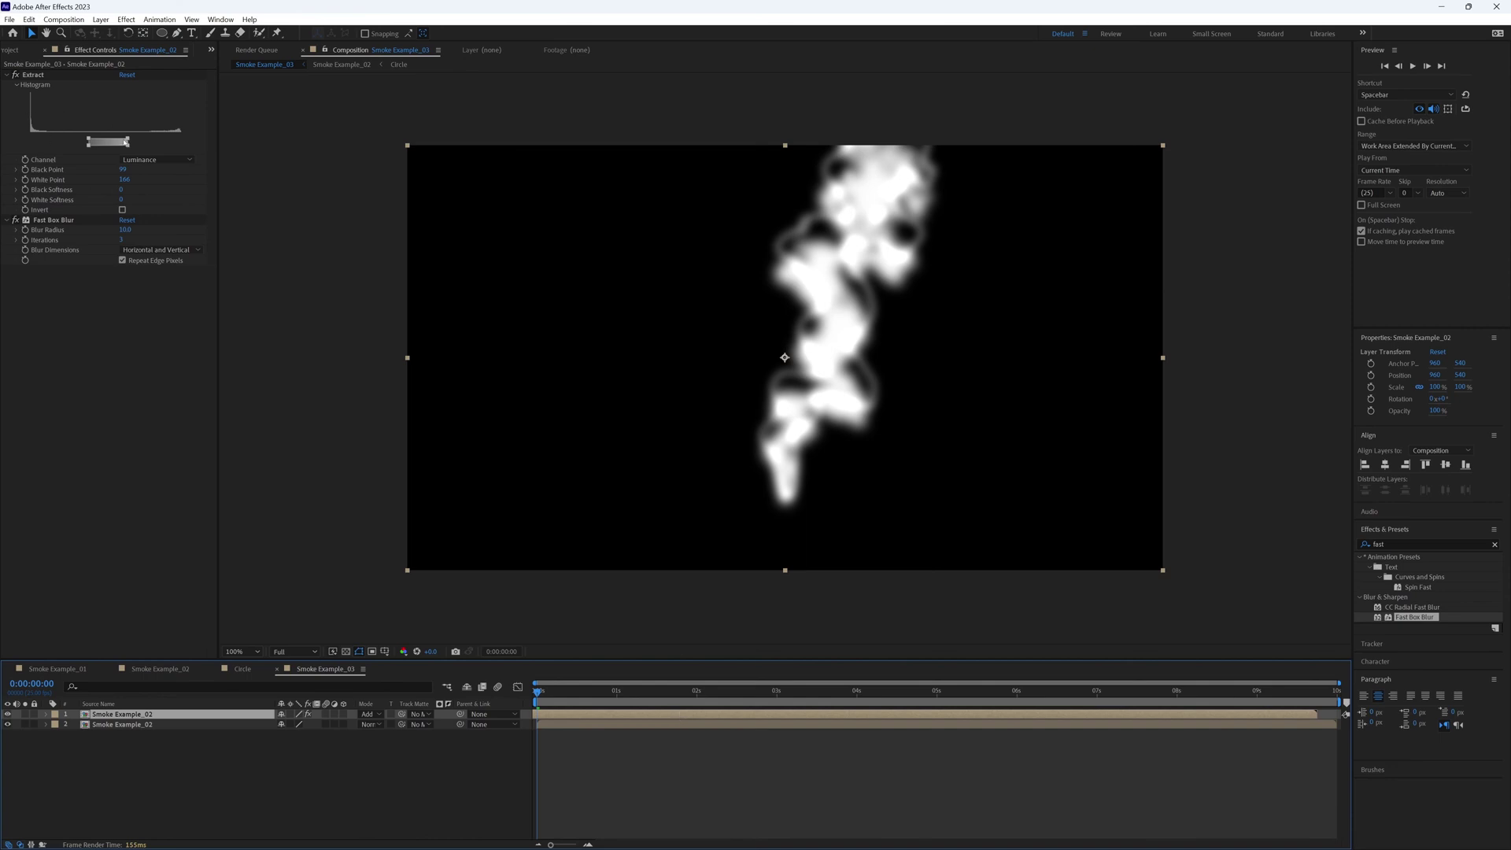
{"action": "left_click_drag", "start_coordinate": [129, 142], "coordinate": [114, 144]}
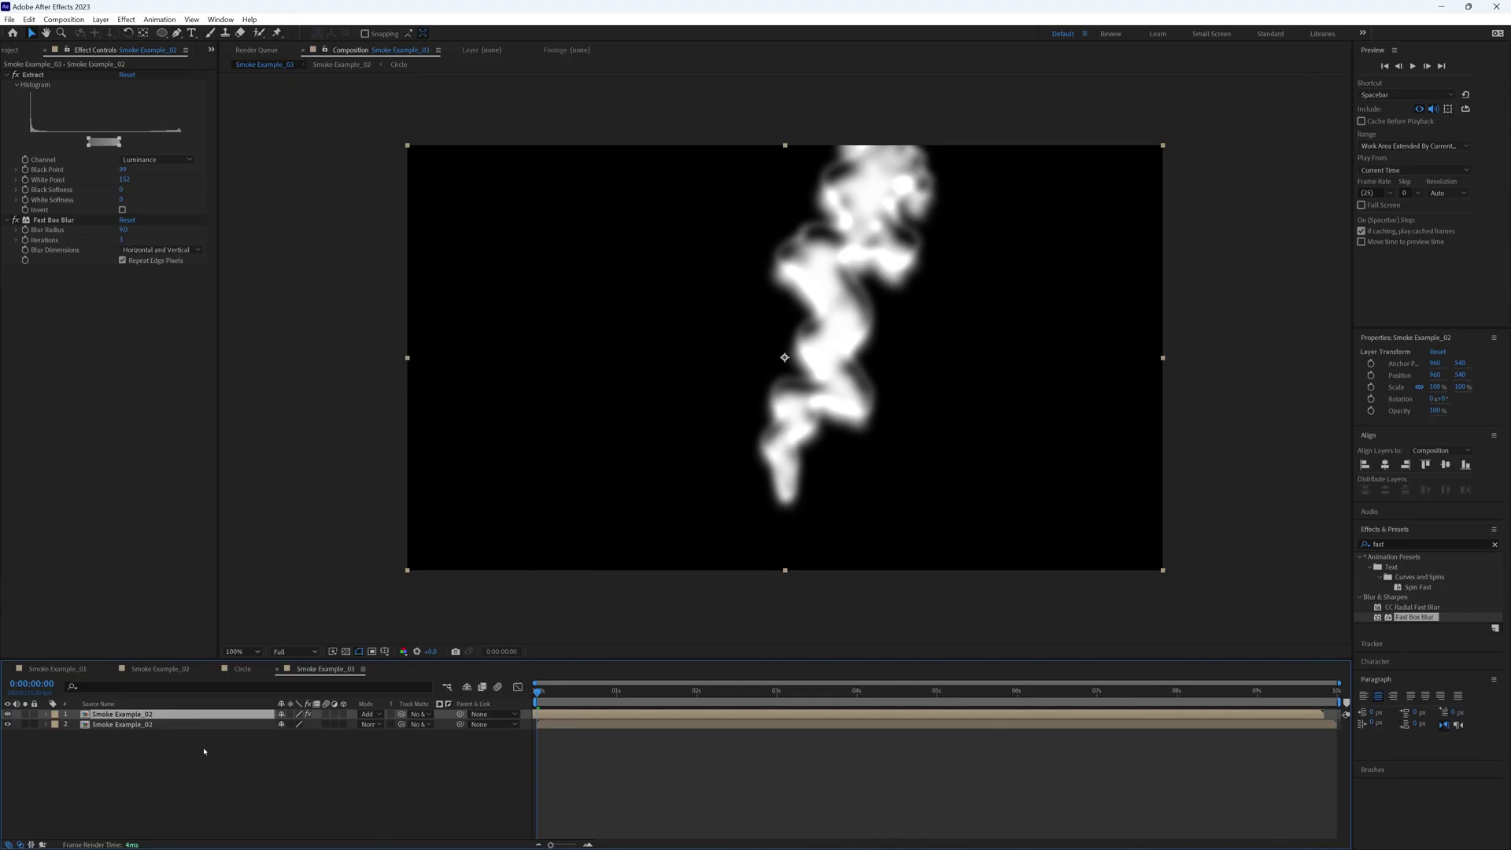
{"action": "key", "text": "ctrl+d"}
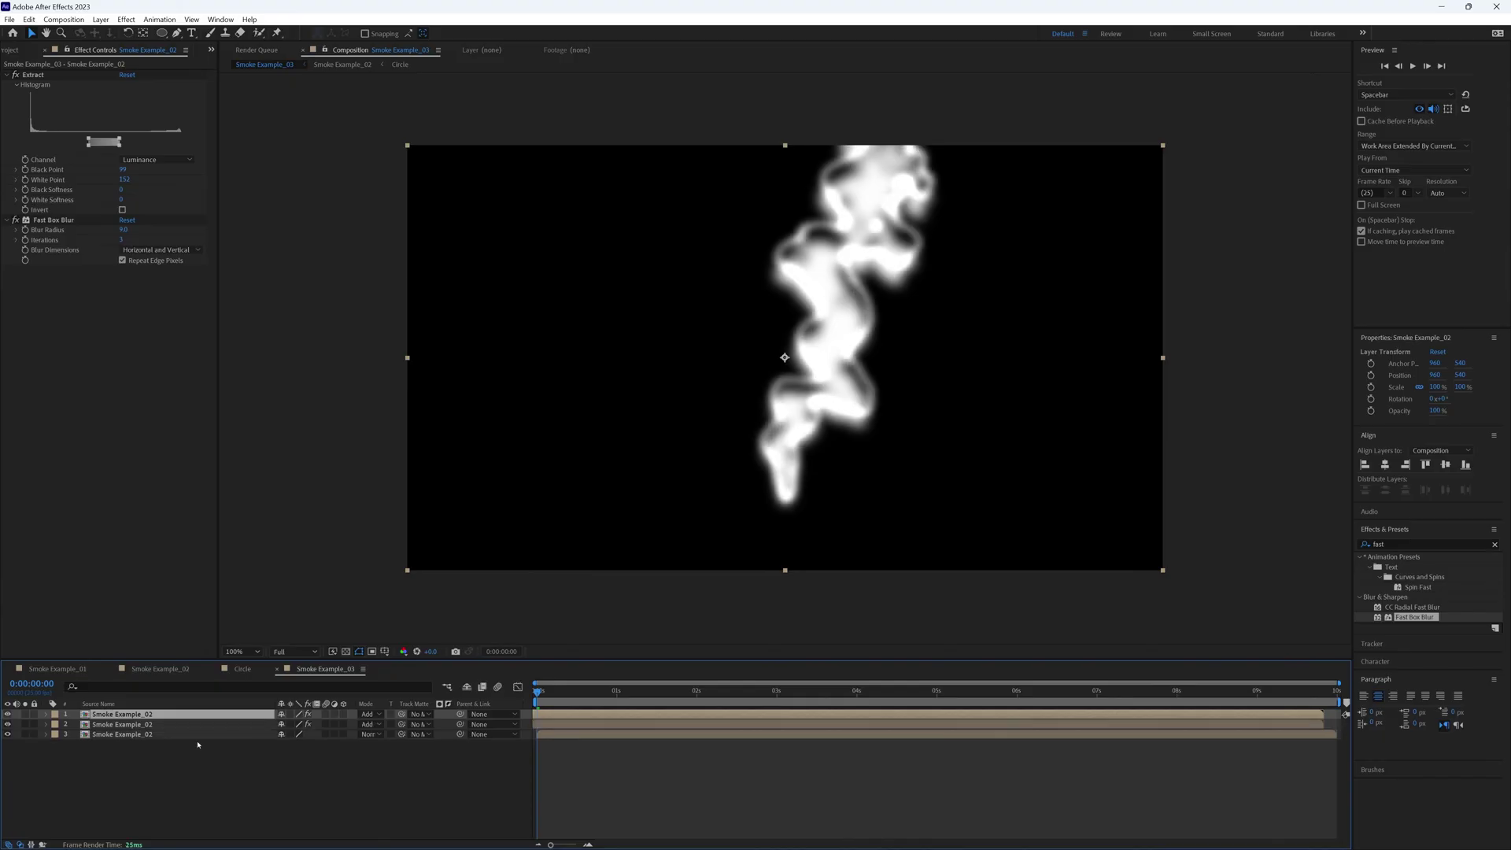
Solo the duplicate, reset its Extract, and raise Black Point to 220 with blur briefly off.
{"action": "left_click", "coordinate": [26, 714]}
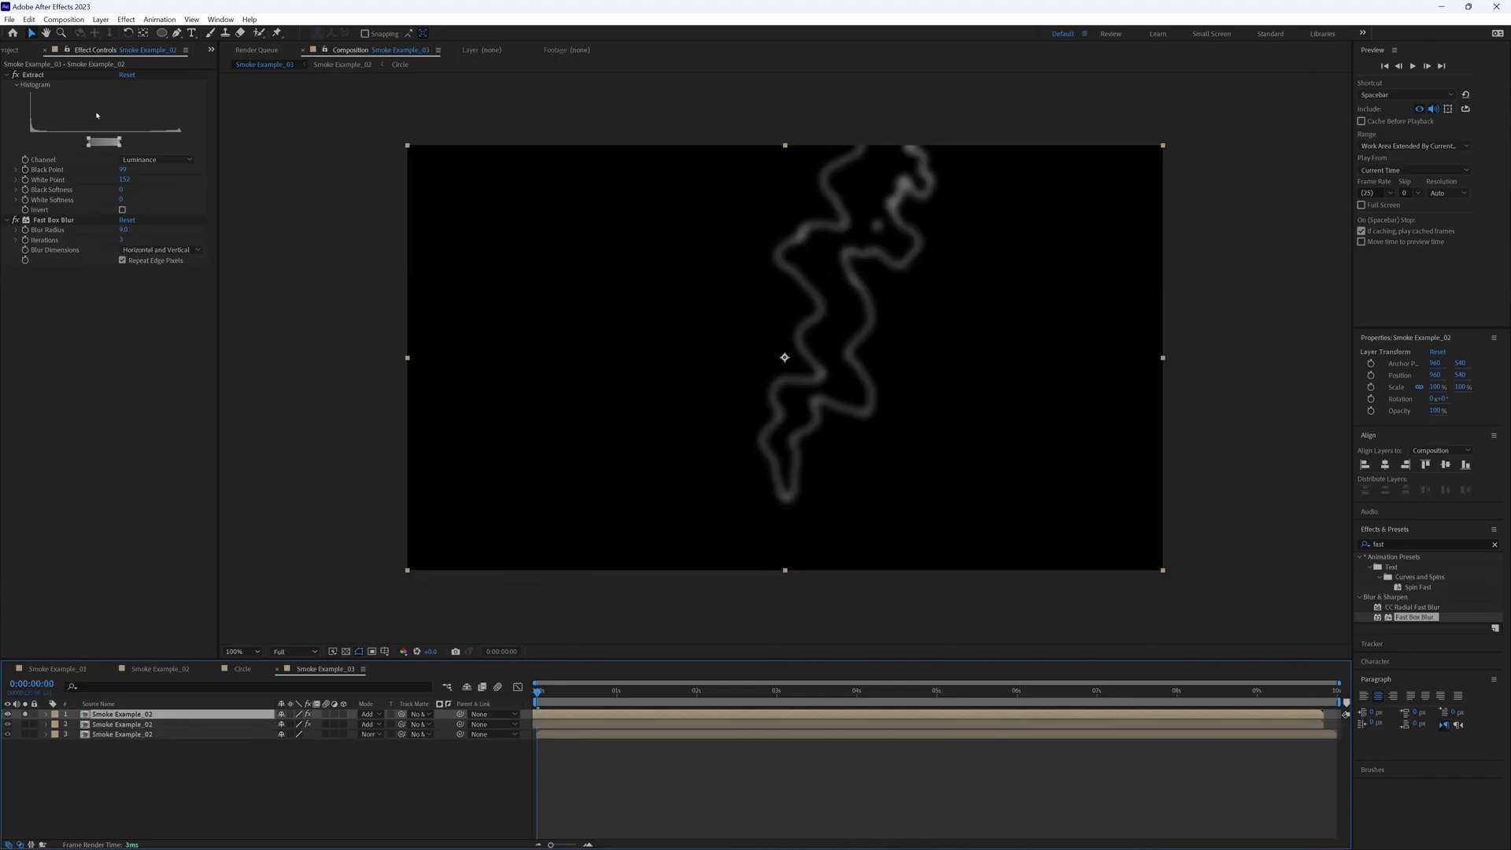
{"action": "left_click", "coordinate": [15, 220]}
{"action": "left_click", "coordinate": [127, 76]}
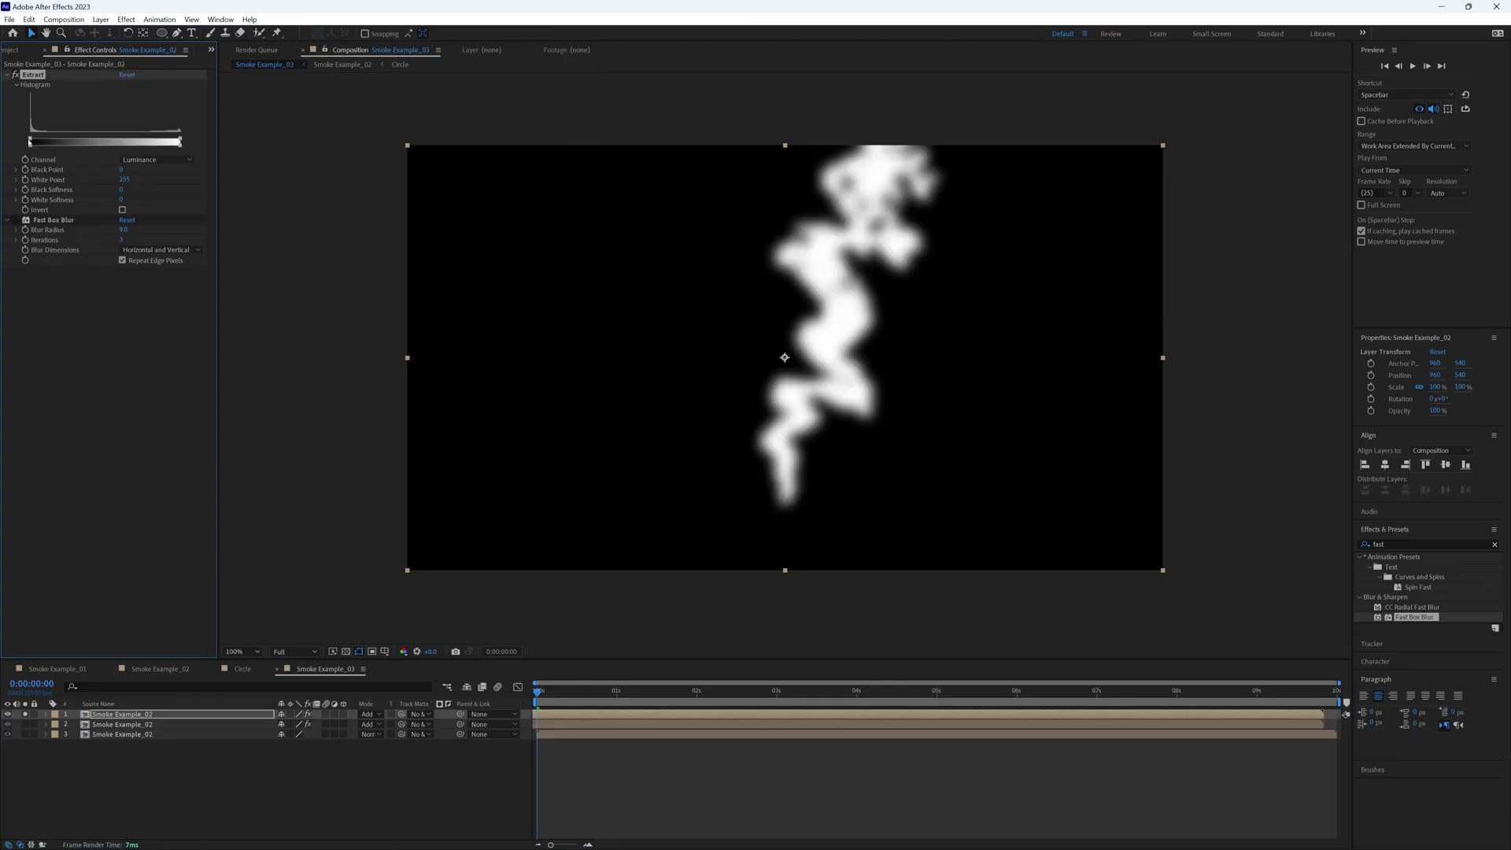
{"action": "left_click_drag", "start_coordinate": [29, 143], "coordinate": [165, 159]}
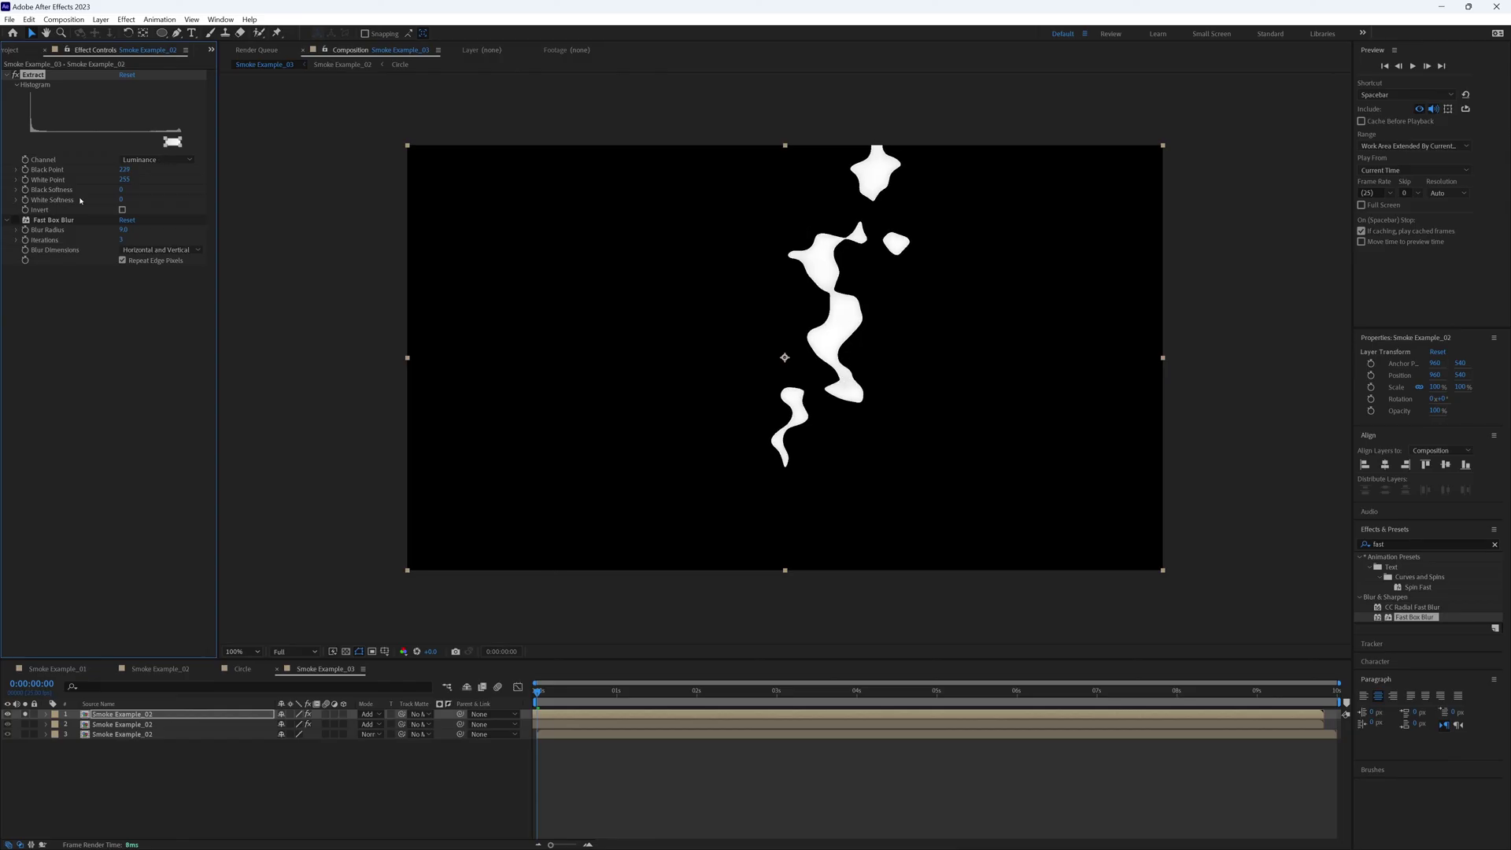
{"action": "left_click", "coordinate": [15, 221]}
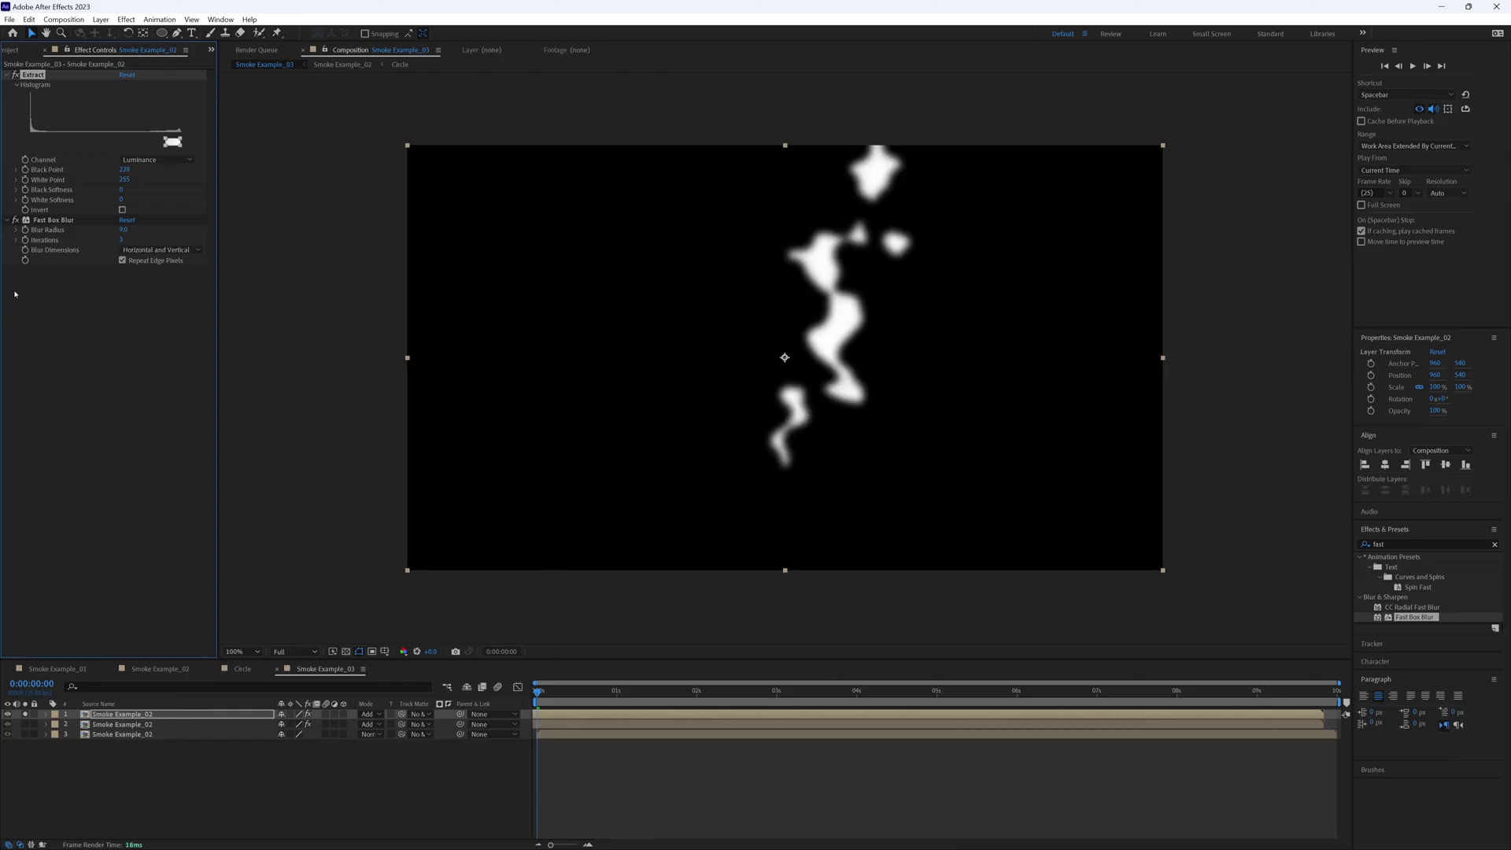
{"action": "key", "text": "space"}
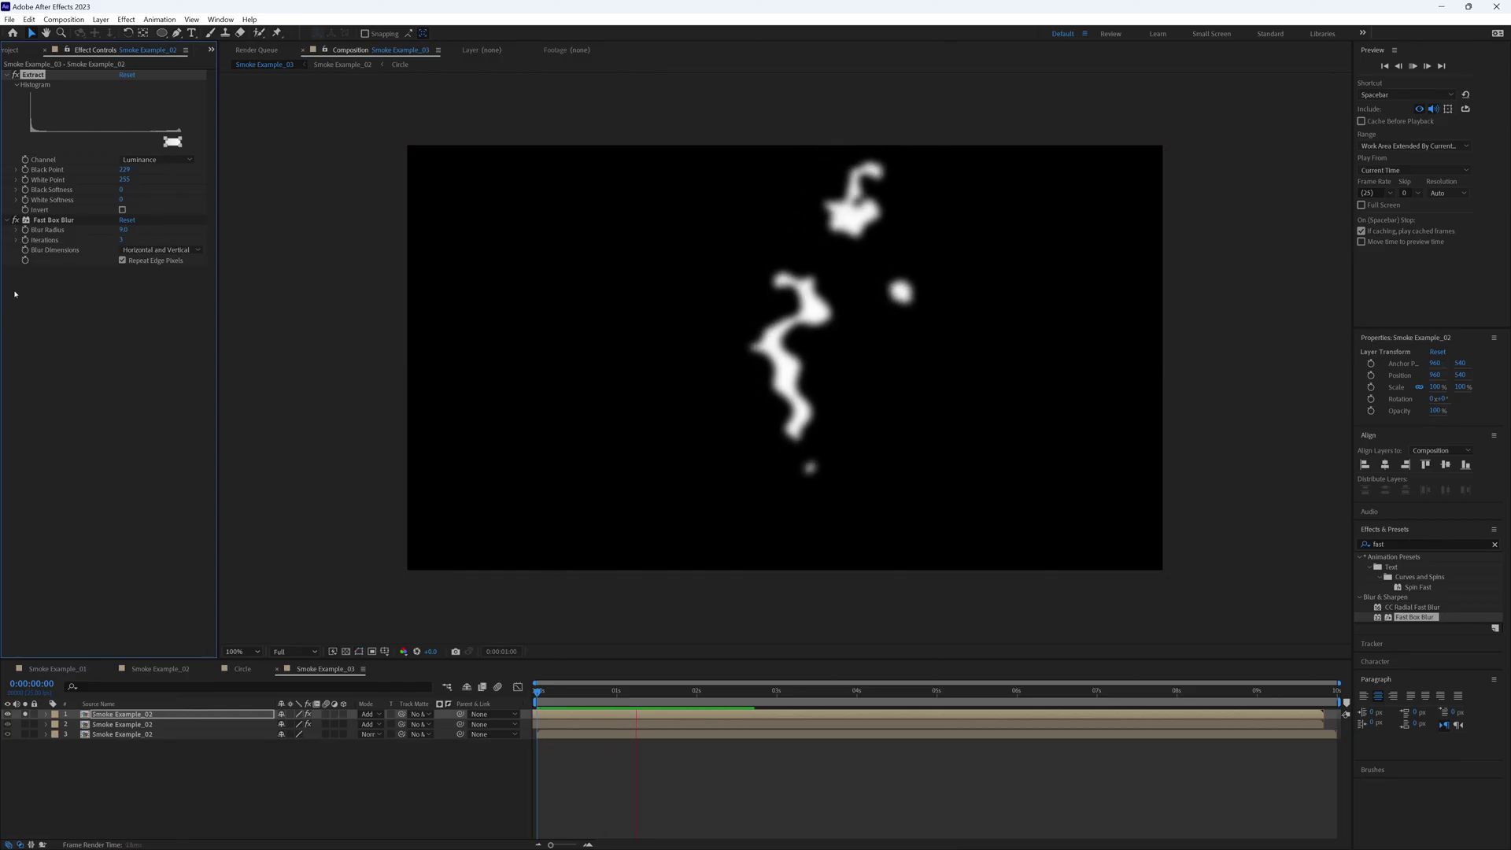
Add Brightness & Contrast to the top smoke layer with Brightness -115.
{"action": "left_click", "coordinate": [26, 714]}
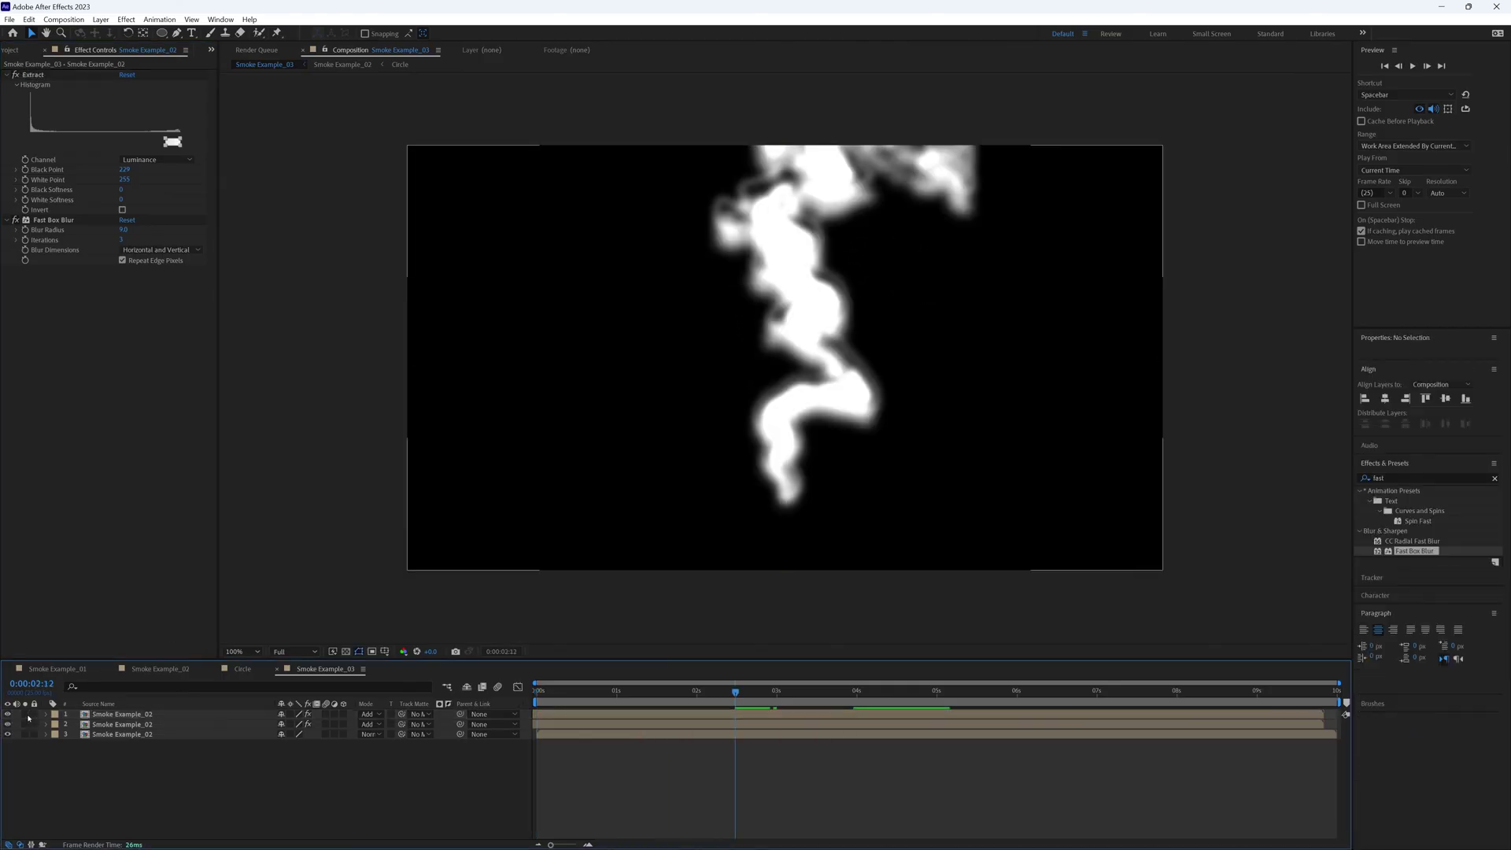
{"action": "left_click", "coordinate": [1407, 478]}
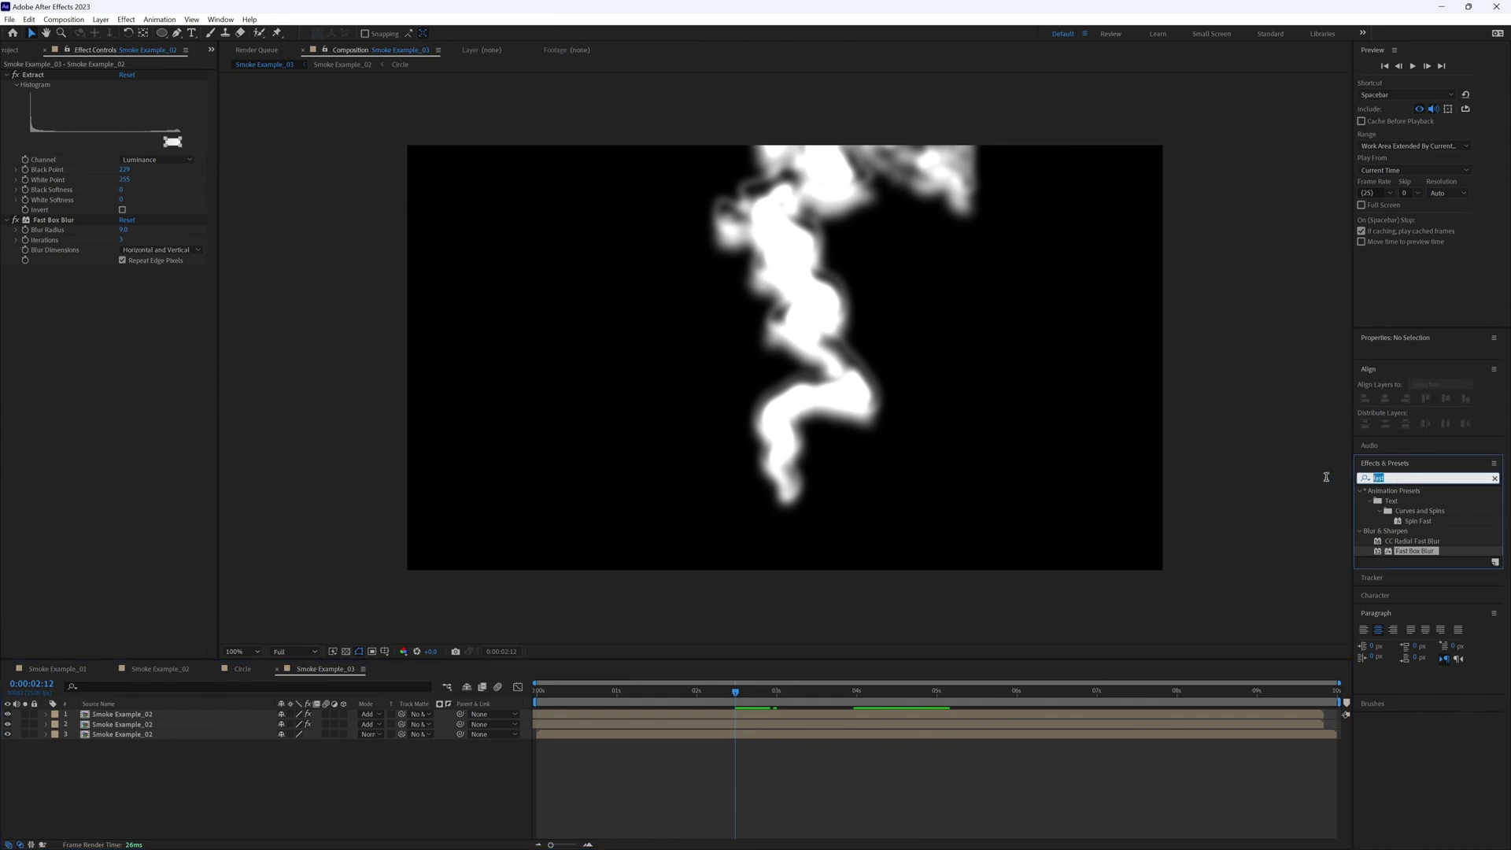
{"action": "type", "text": "bright"}
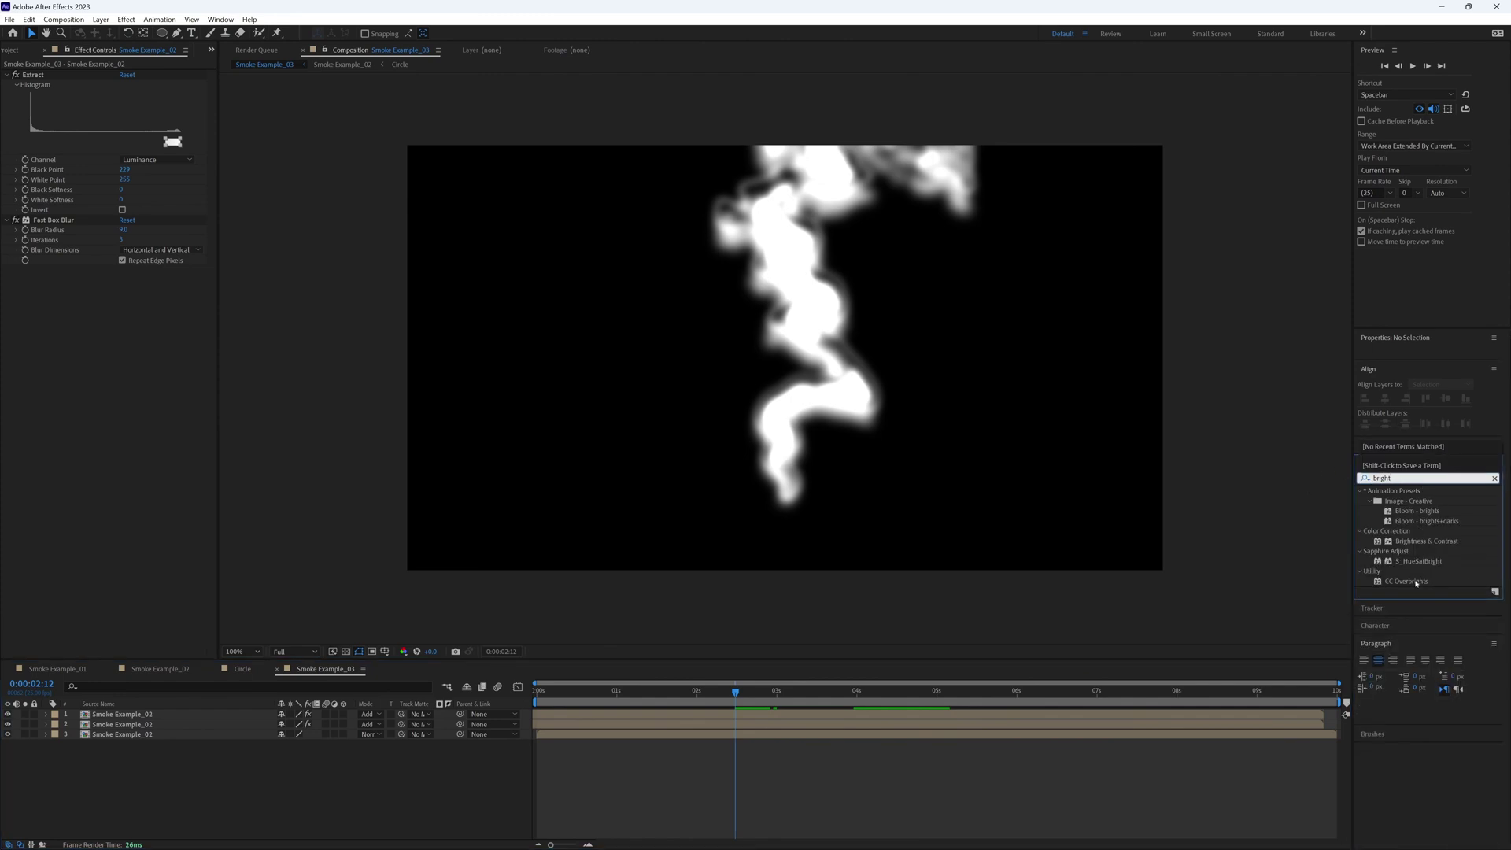
{"action": "left_click_drag", "start_coordinate": [1397, 543], "coordinate": [96, 716]}
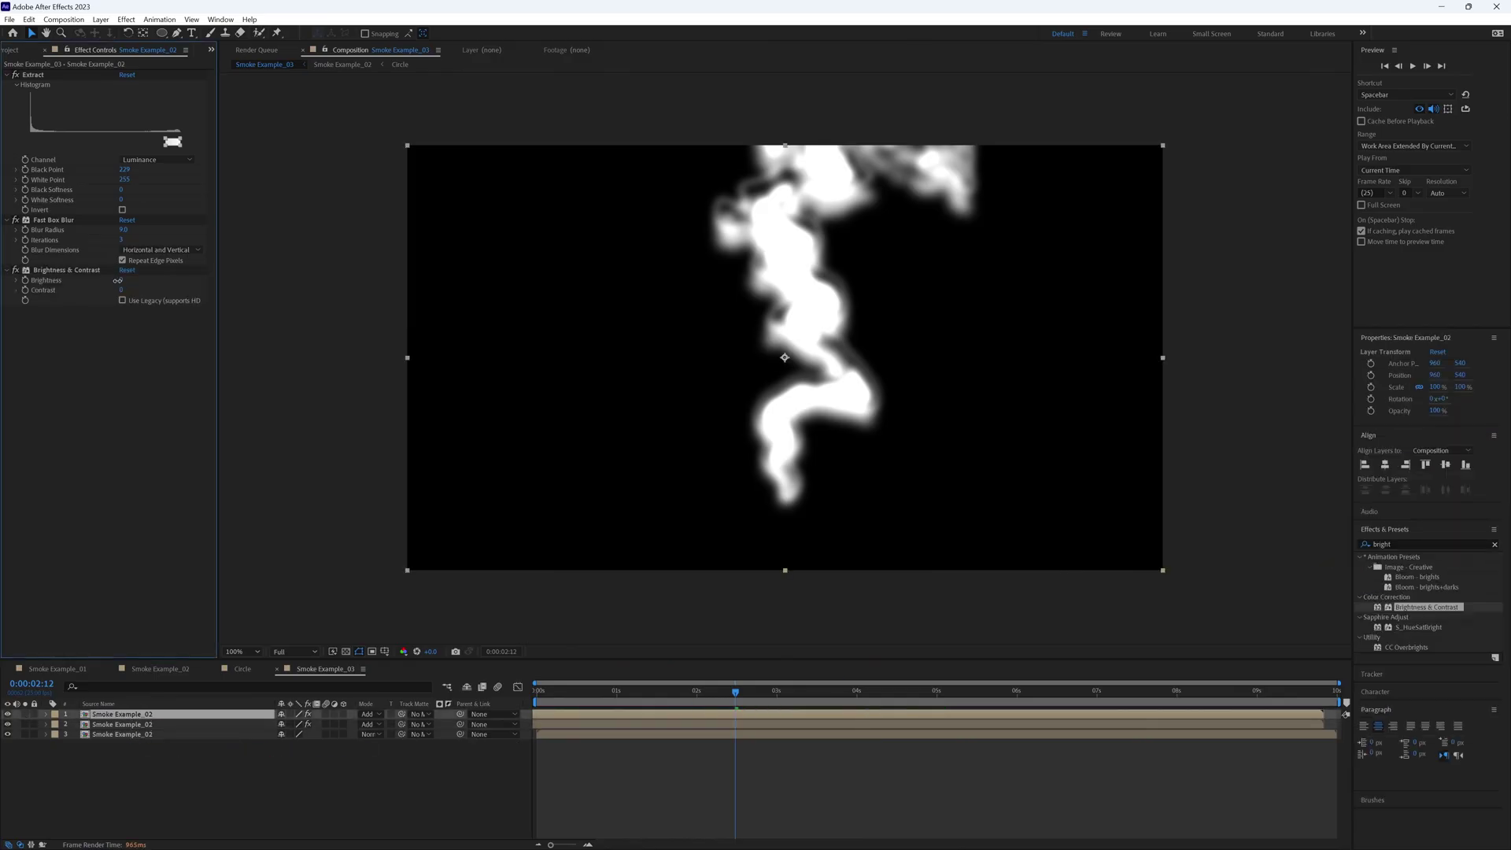
{"action": "left_click_drag", "start_coordinate": [117, 280], "coordinate": [74, 281]}
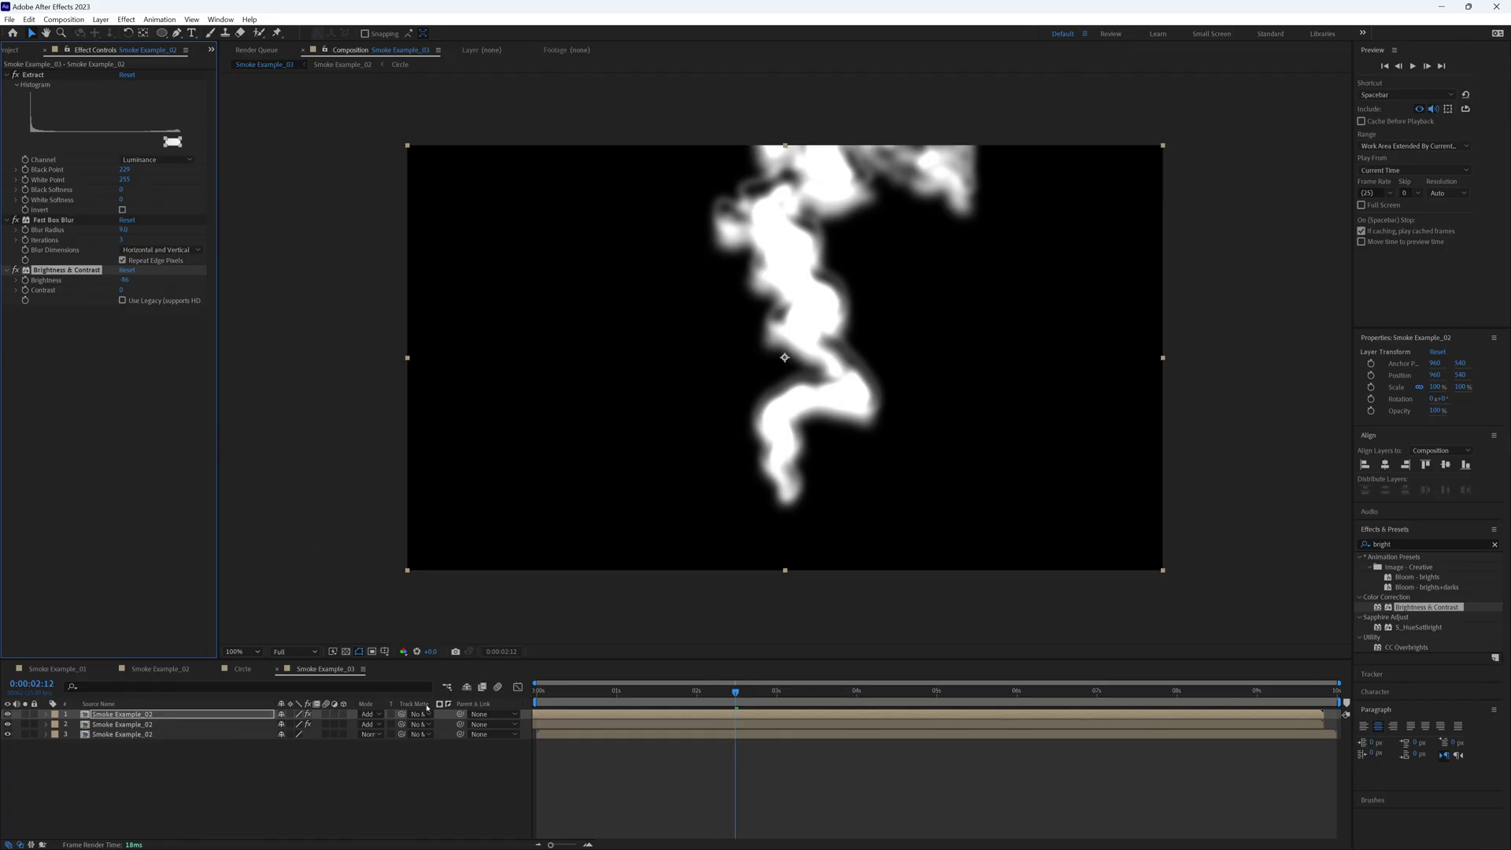
Set the top layer to Multiply and compare with the top two layers hidden.
{"action": "left_click", "coordinate": [370, 714]}
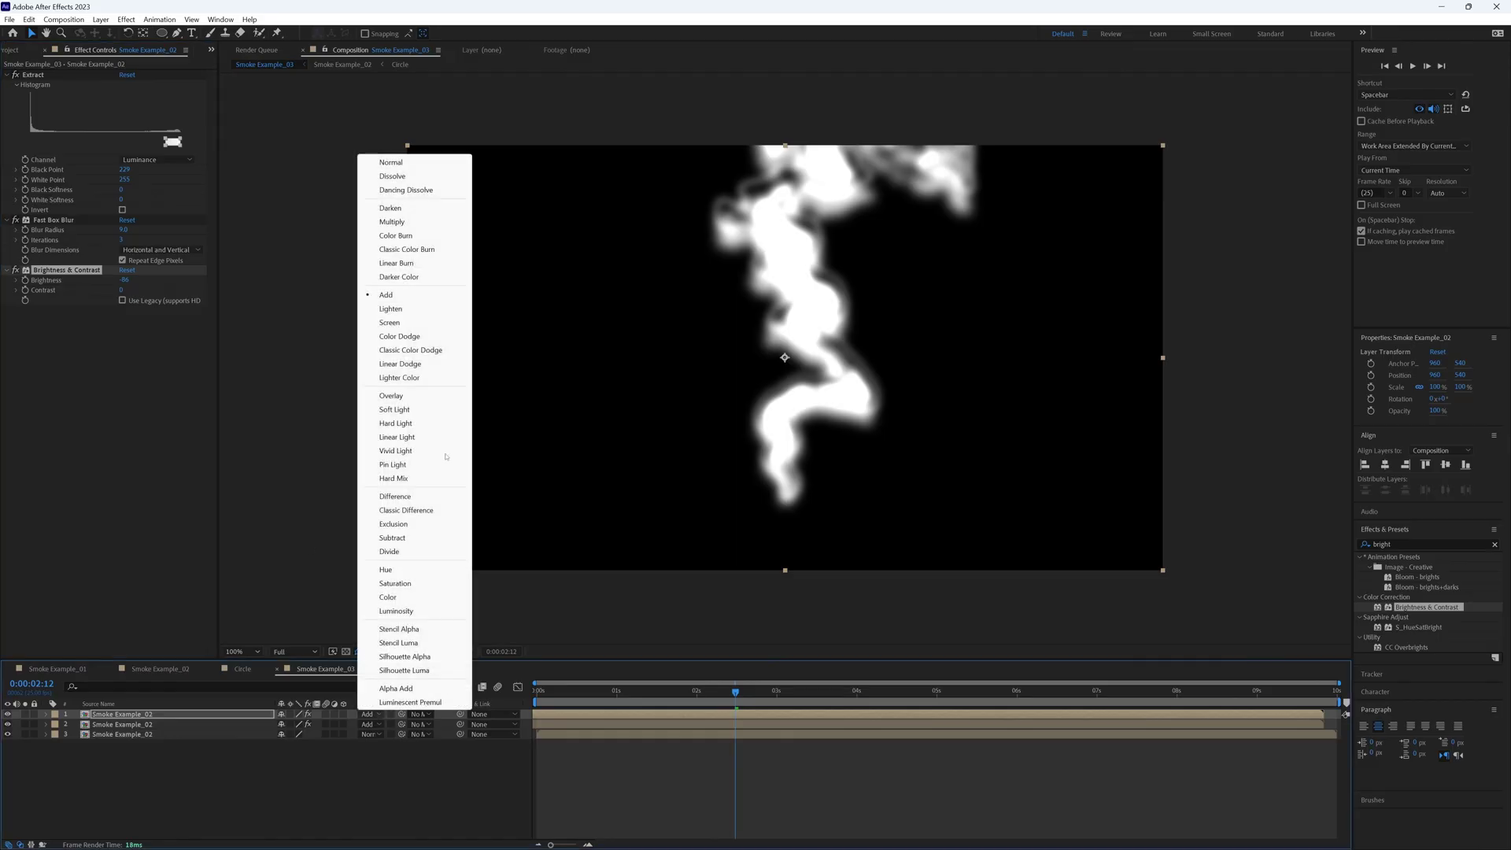
{"action": "left_click", "coordinate": [401, 222]}
{"action": "left_click", "coordinate": [691, 793]}
{"action": "key", "text": "space"}
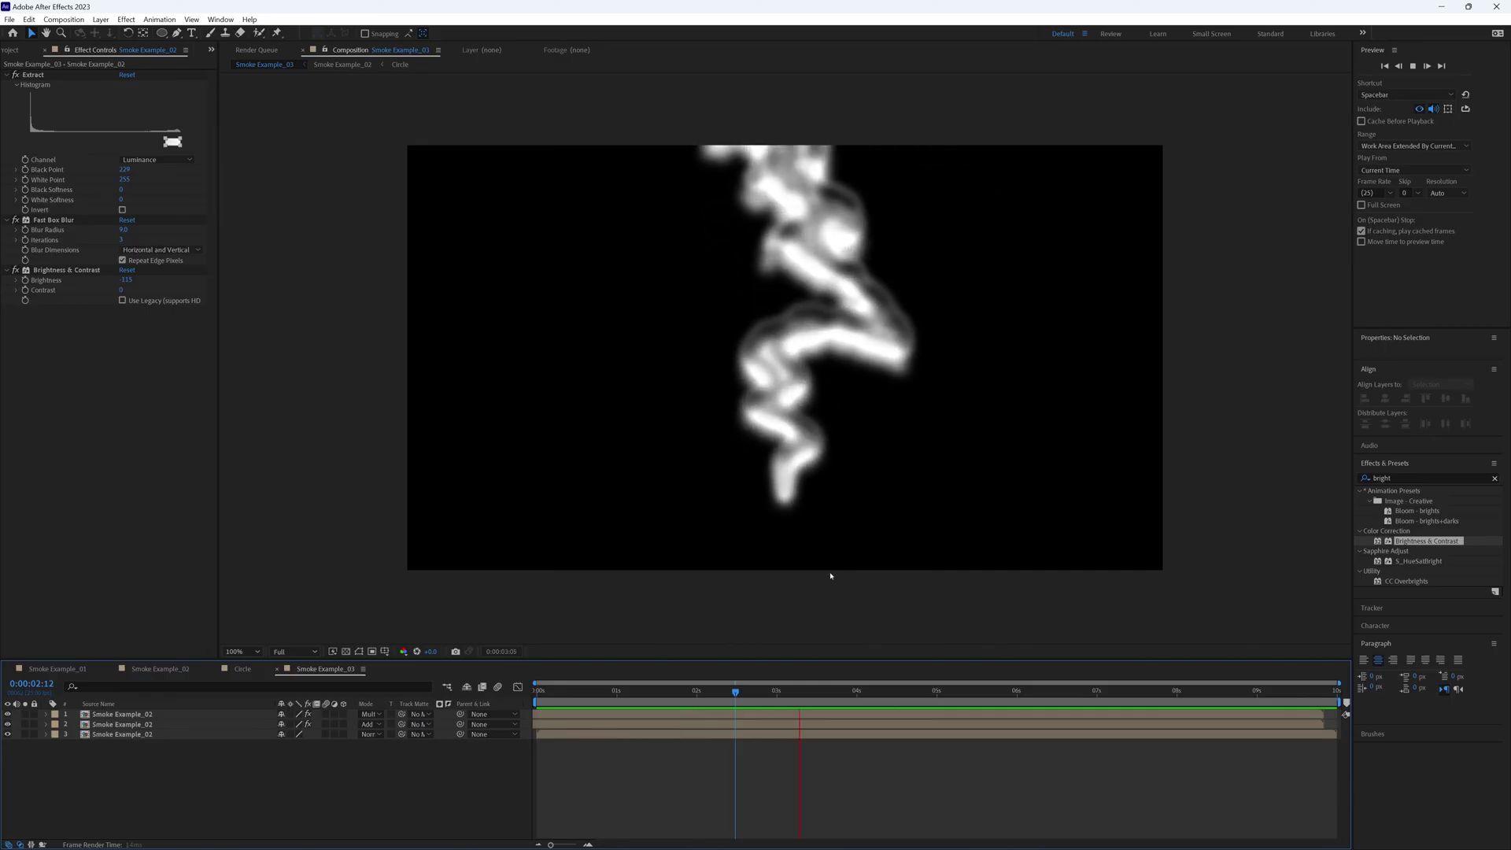
{"action": "key", "text": "space"}
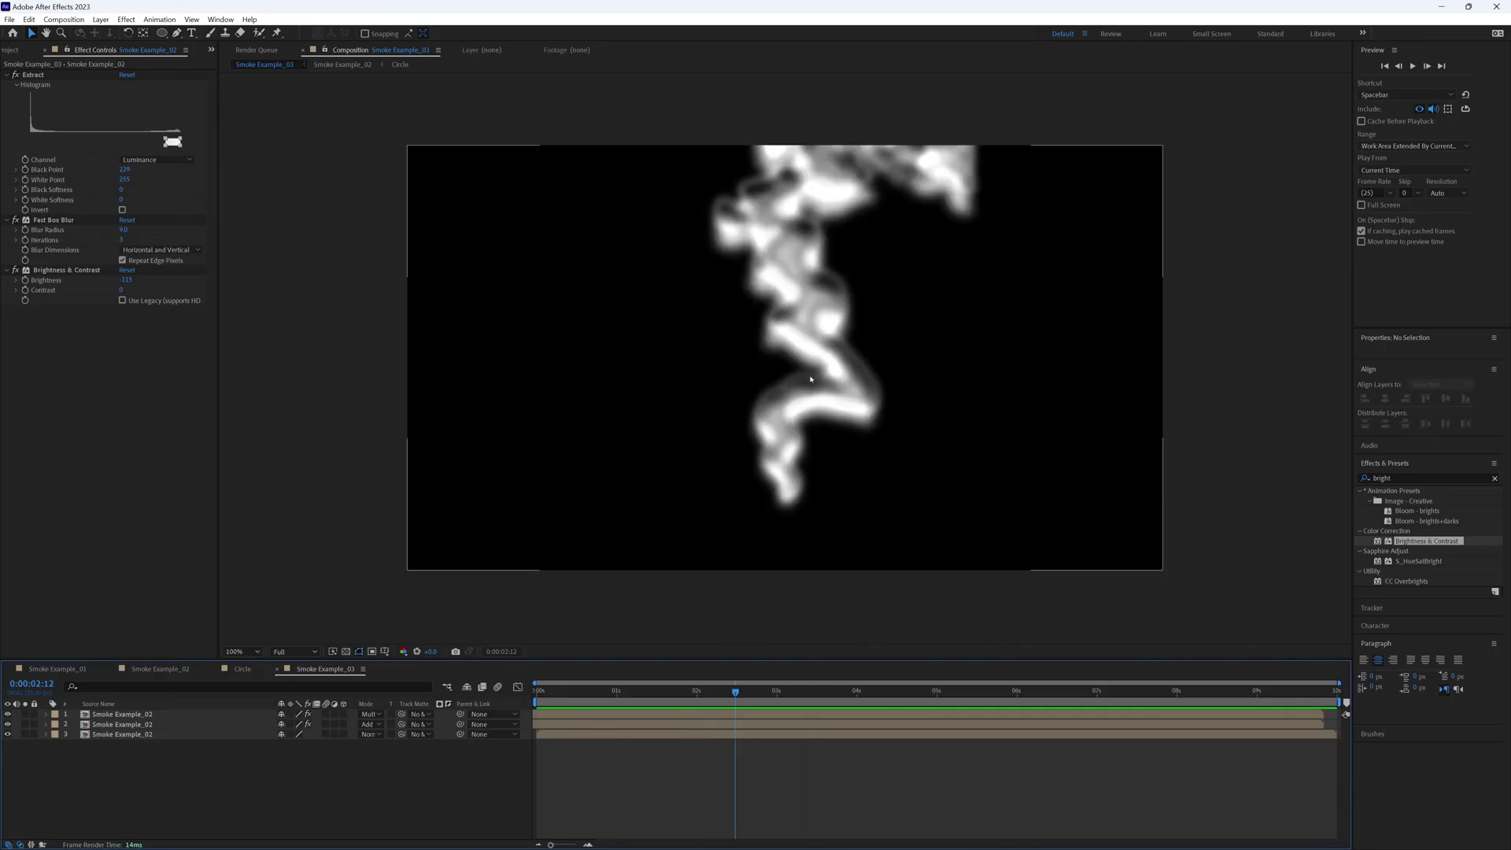
{"action": "left_click_drag", "start_coordinate": [8, 724], "coordinate": [8, 713]}
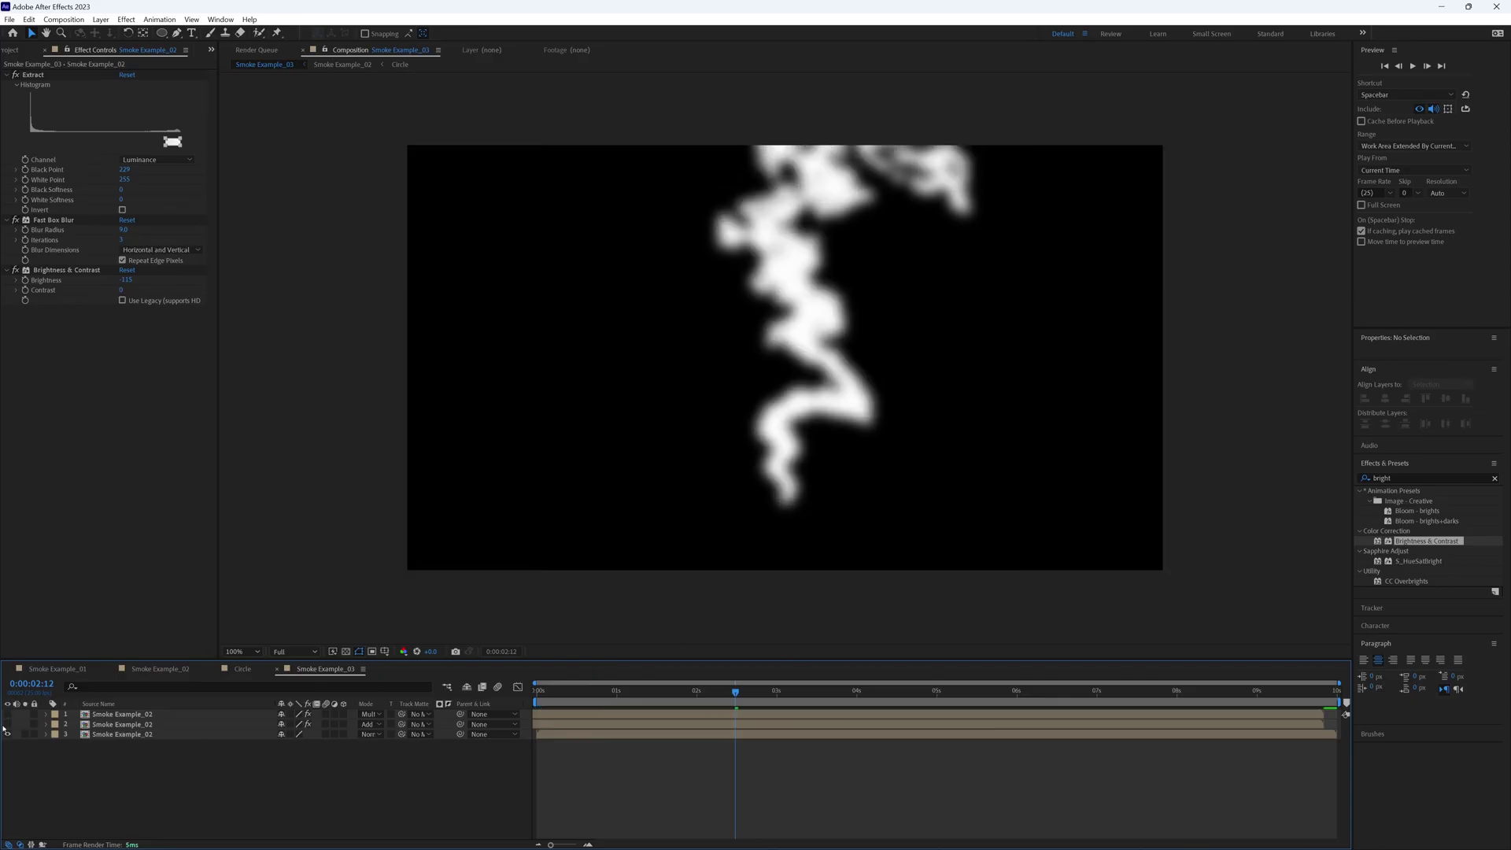
{"action": "left_click_drag", "start_coordinate": [7, 724], "coordinate": [8, 713]}
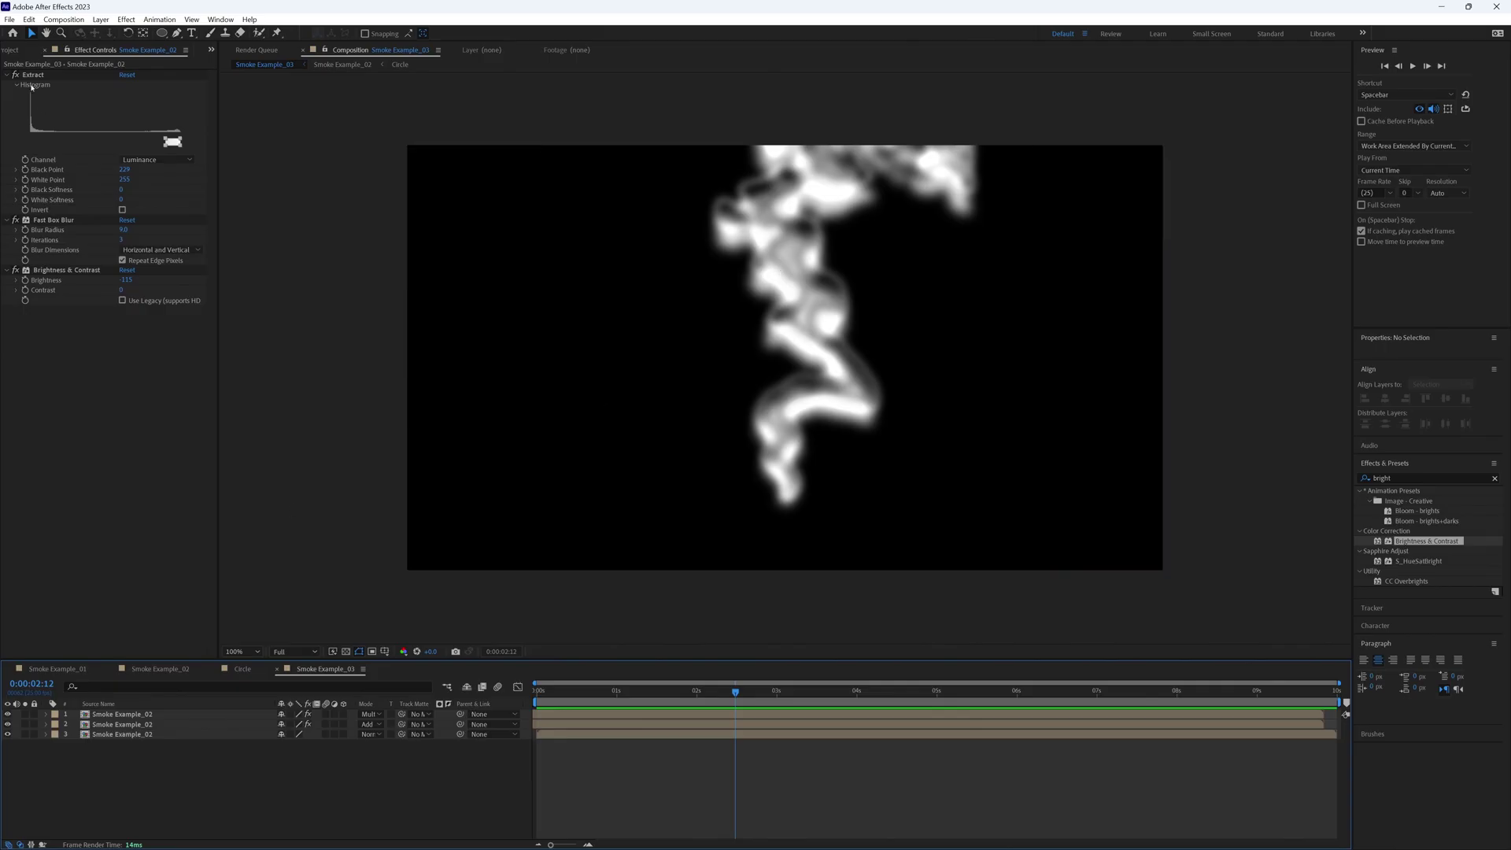
Set the top layer's Extract Black Point to 238.
{"action": "left_click", "coordinate": [93, 82]}
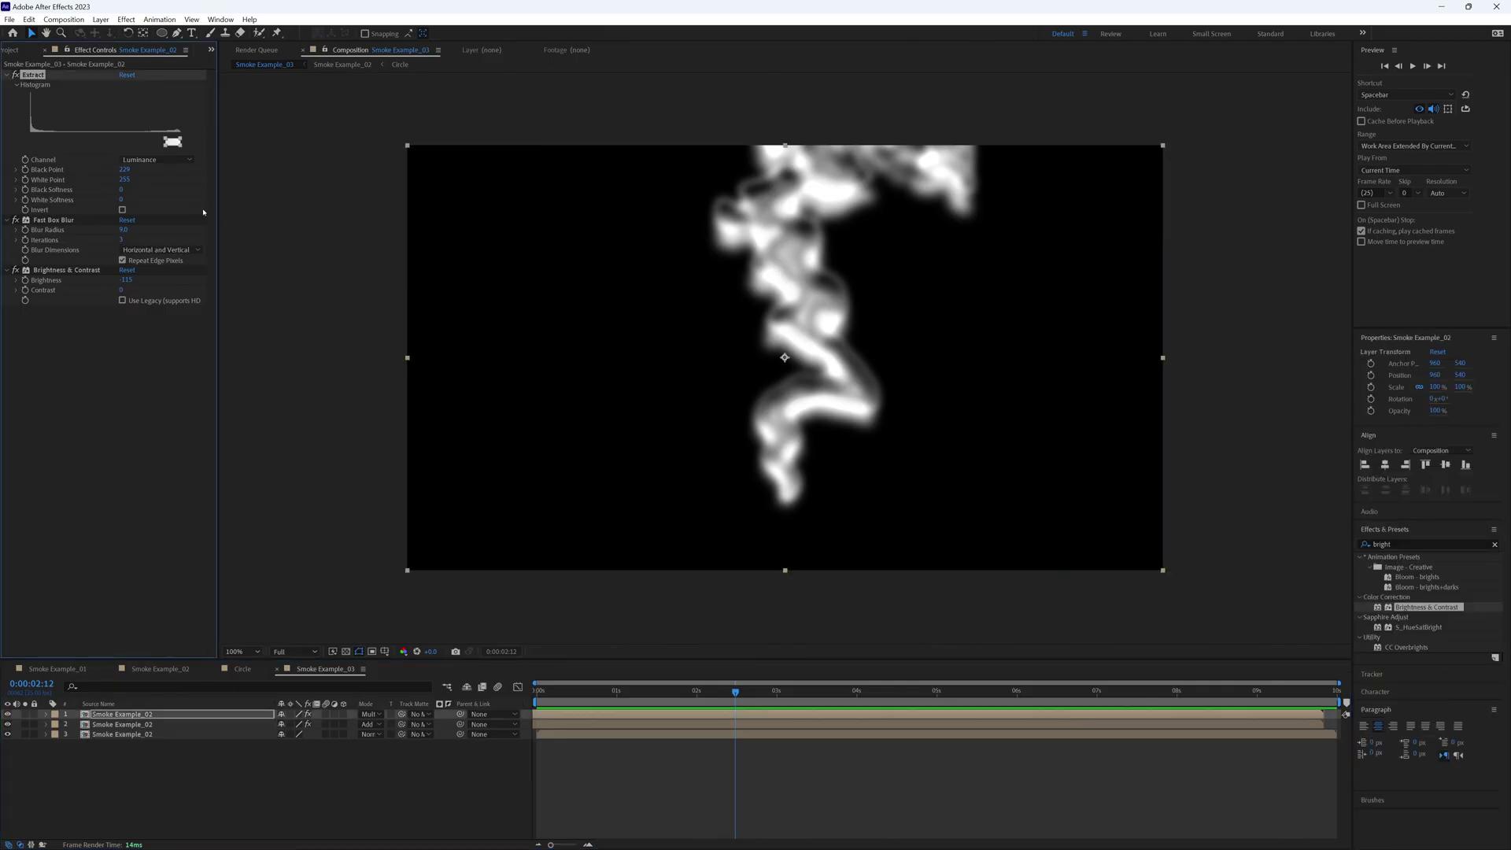
{"action": "left_click_drag", "start_coordinate": [171, 142], "coordinate": [175, 142]}
{"action": "left_click", "coordinate": [207, 794]}
Add a new adjustment layer on top and apply Fast Box Blur to it.
{"action": "key", "text": "ctrl+alt+y"}
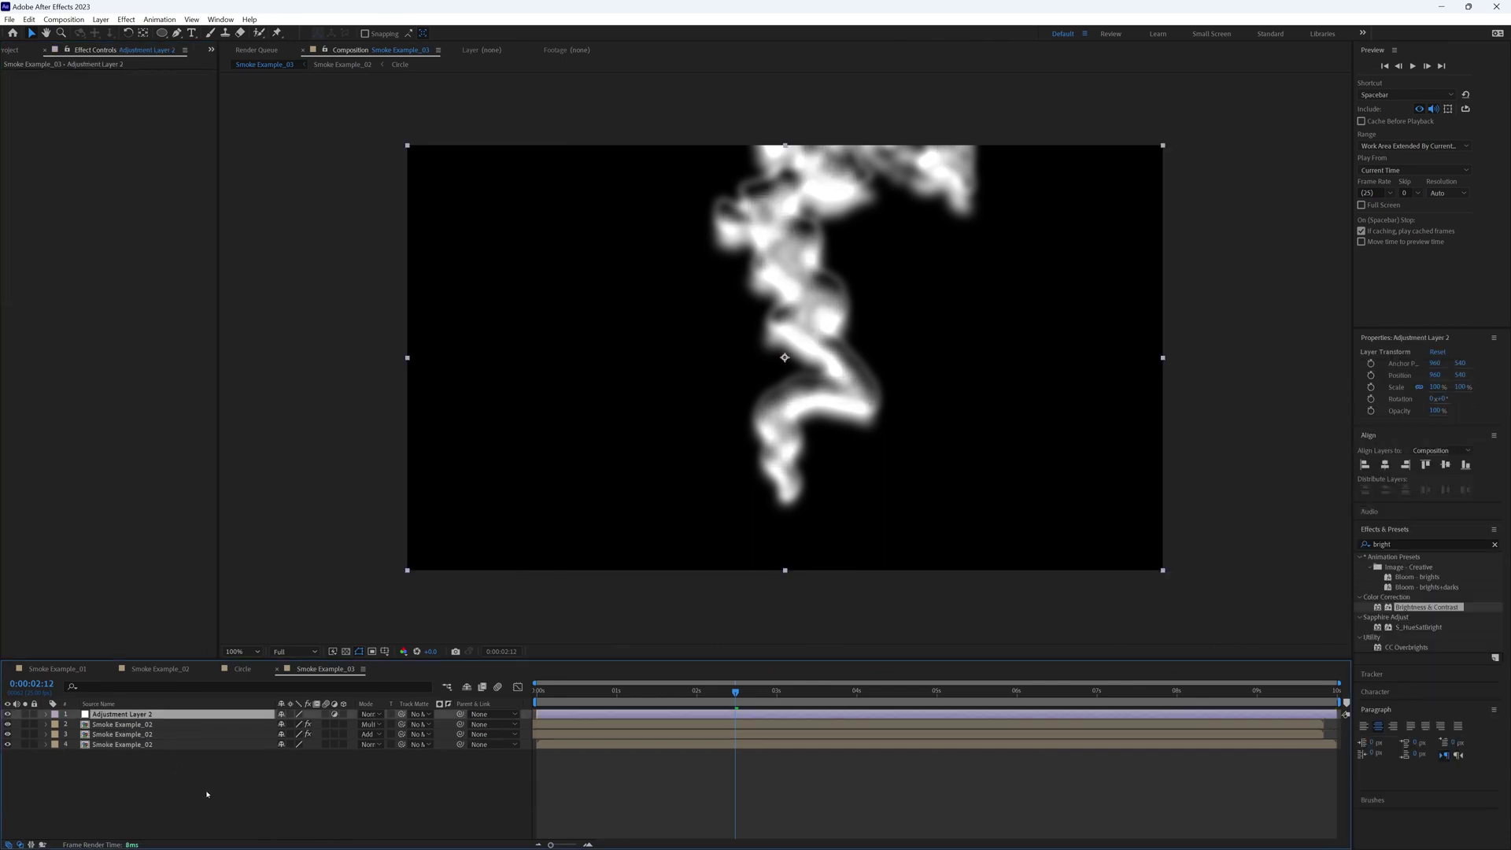
{"action": "key", "text": "Home"}
{"action": "left_click", "coordinate": [1408, 543]}
{"action": "type", "text": "fast"}
{"action": "left_click_drag", "start_coordinate": [1414, 617], "coordinate": [106, 273]}
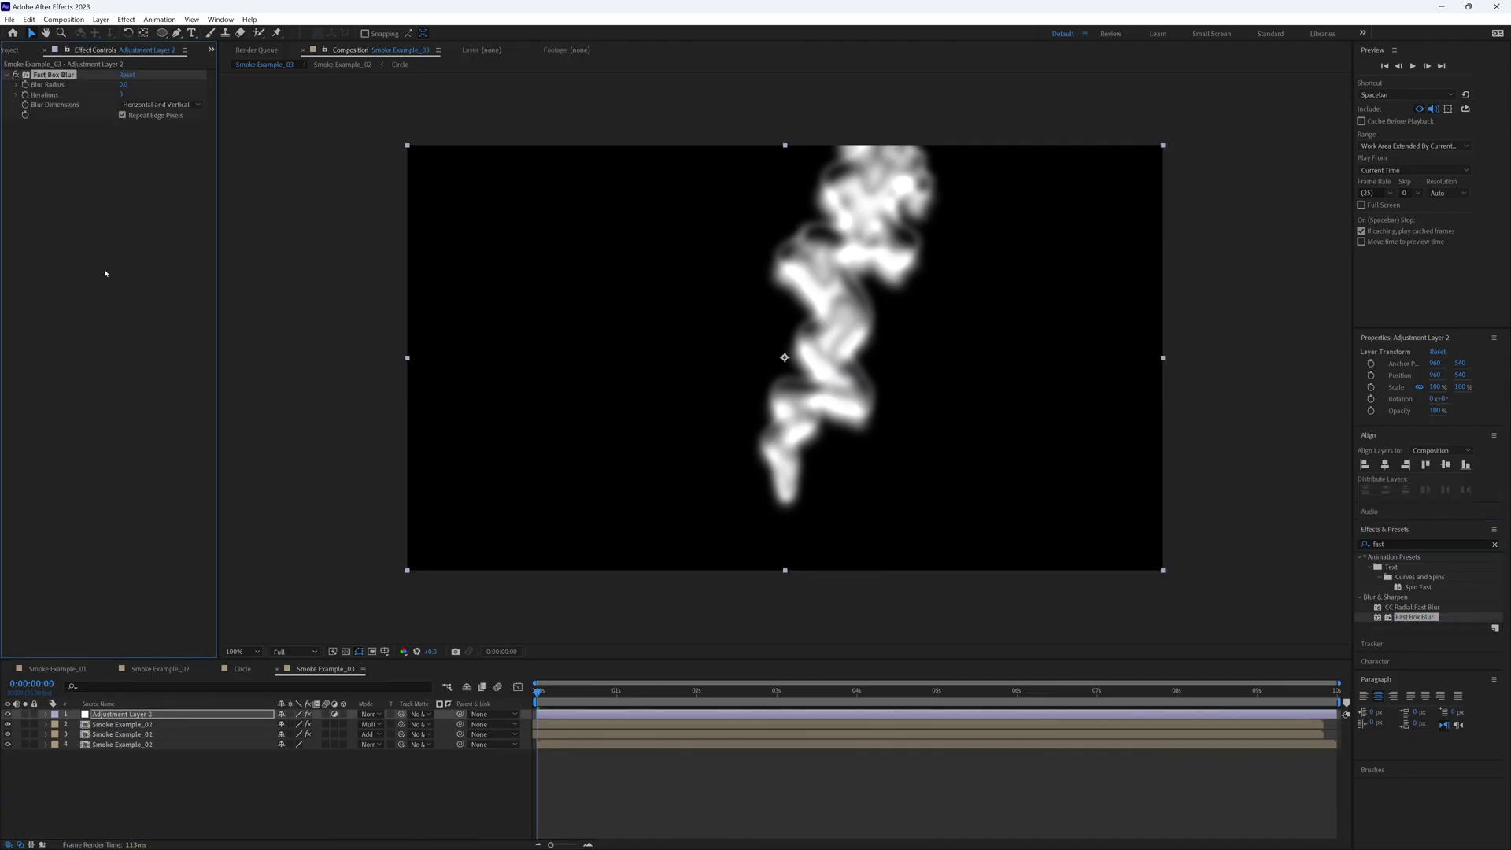
Set the adjustment layer's Blur Radius to 10 and preview the layered smoke.
{"action": "left_click", "coordinate": [124, 84]}
{"action": "type", "text": "10"}
{"action": "key", "text": "Return"}
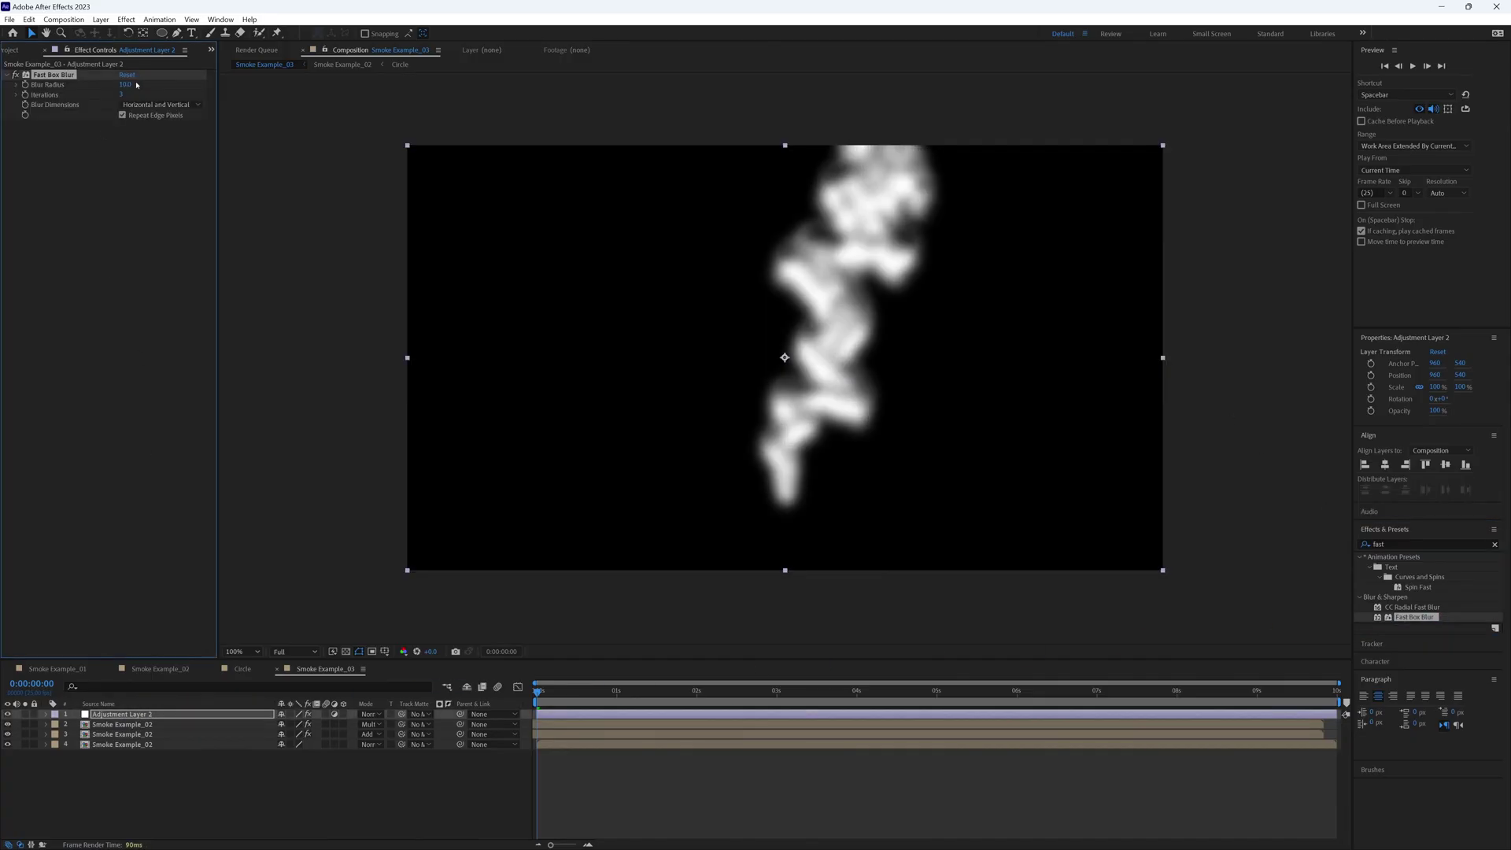
{"action": "left_click", "coordinate": [174, 723]}
{"action": "key", "text": "space"}
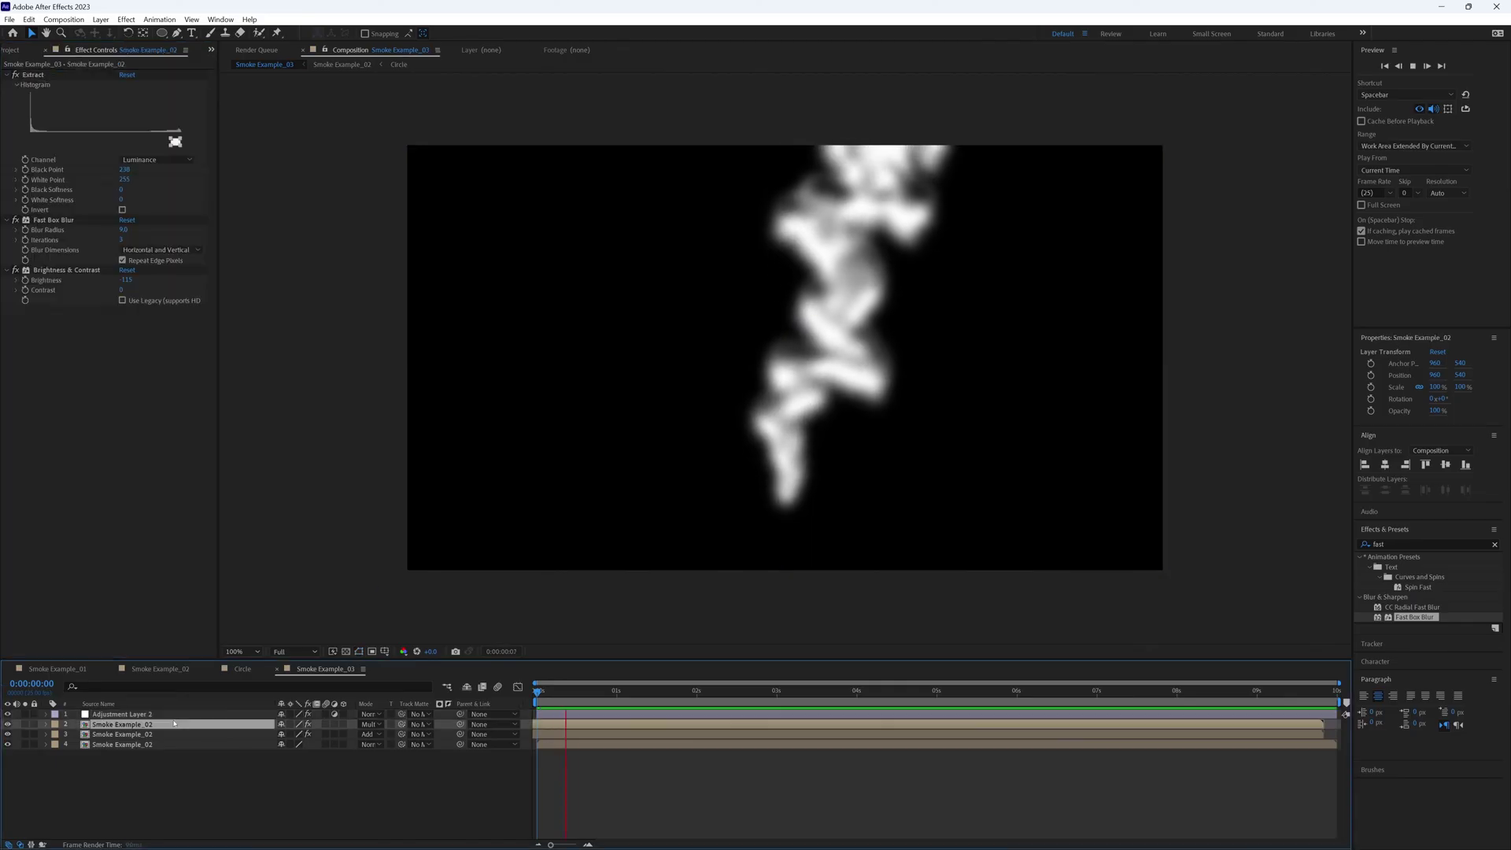